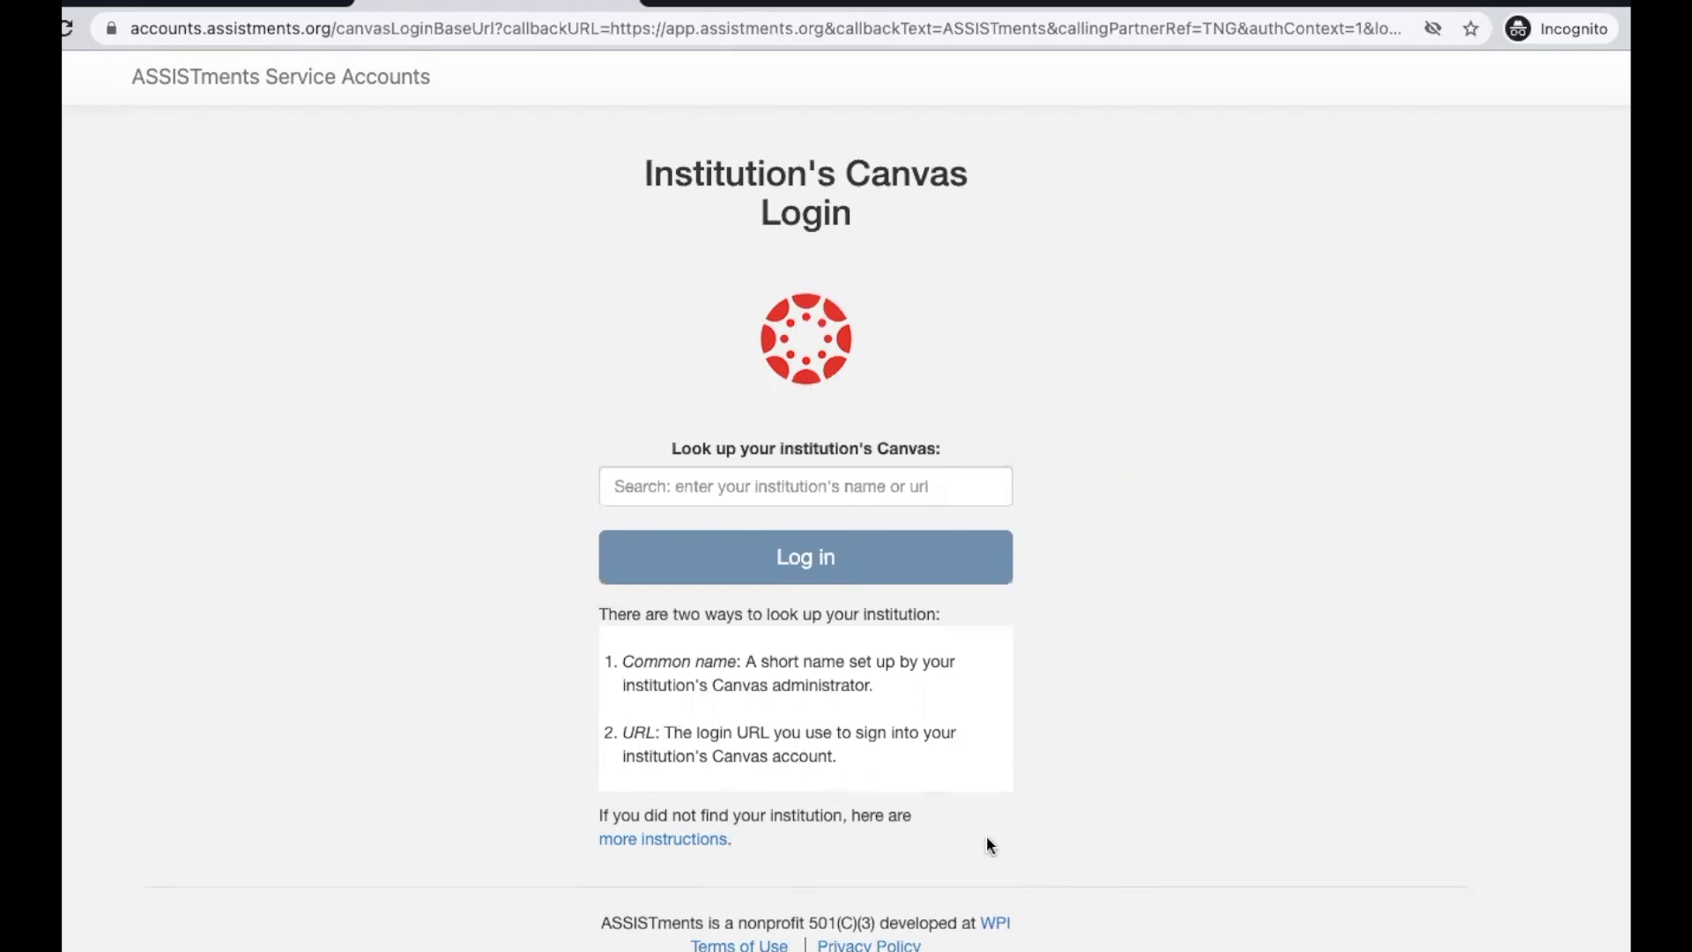
left_click(801, 490)
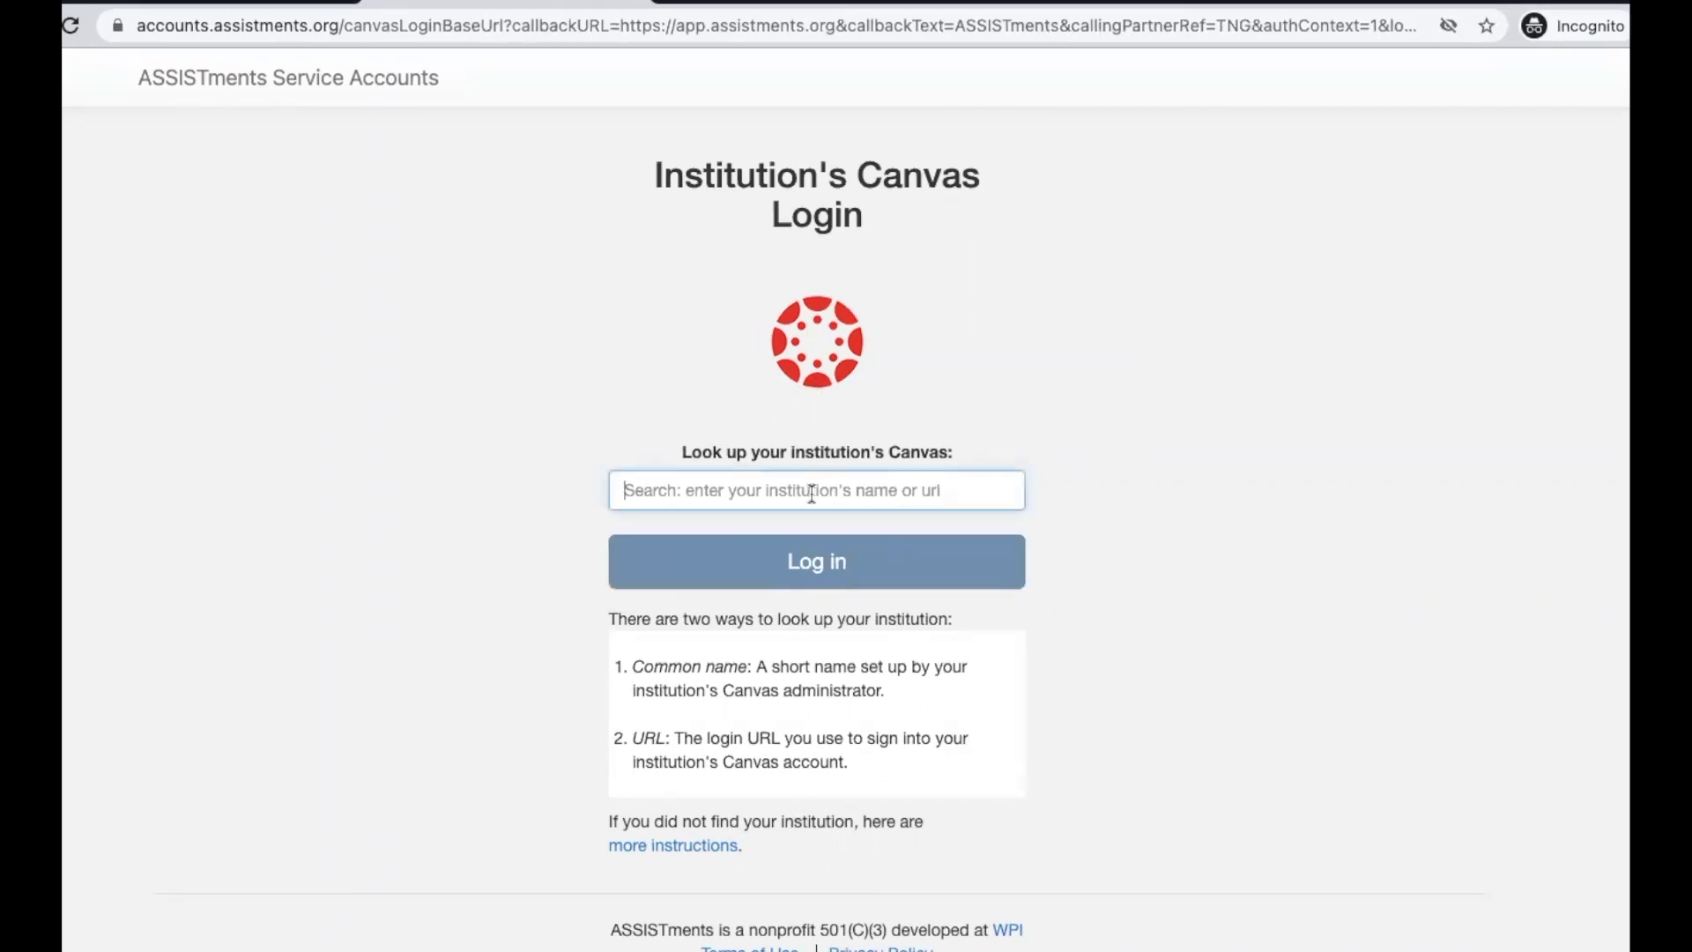
type("assist")
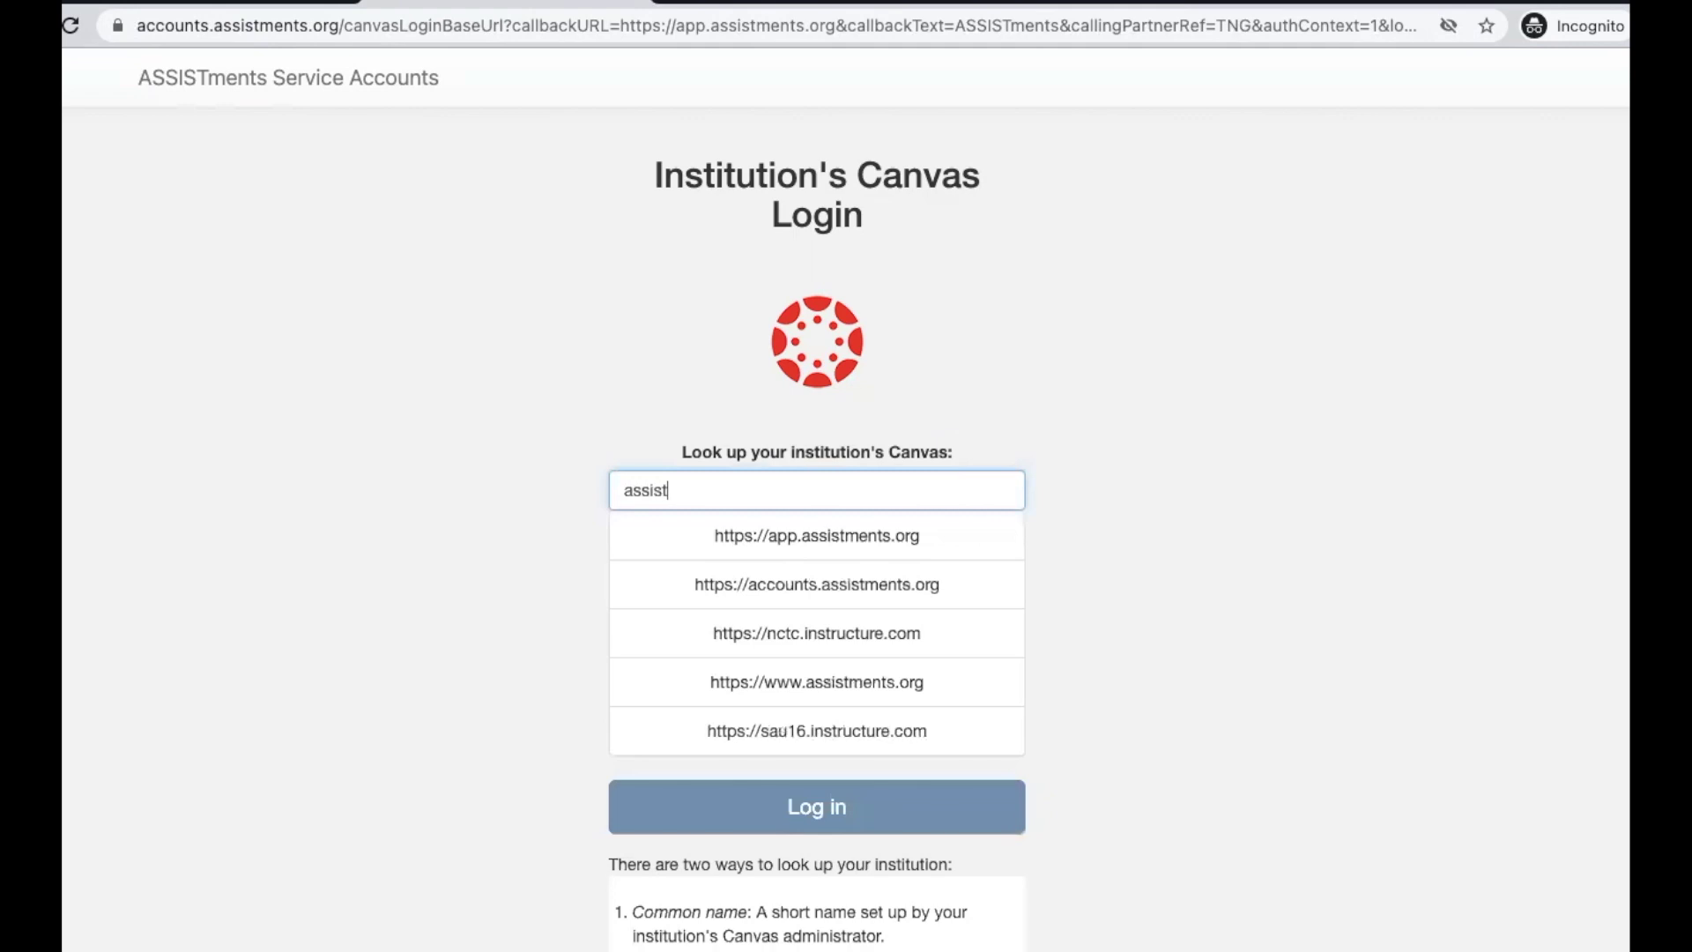
type("ments")
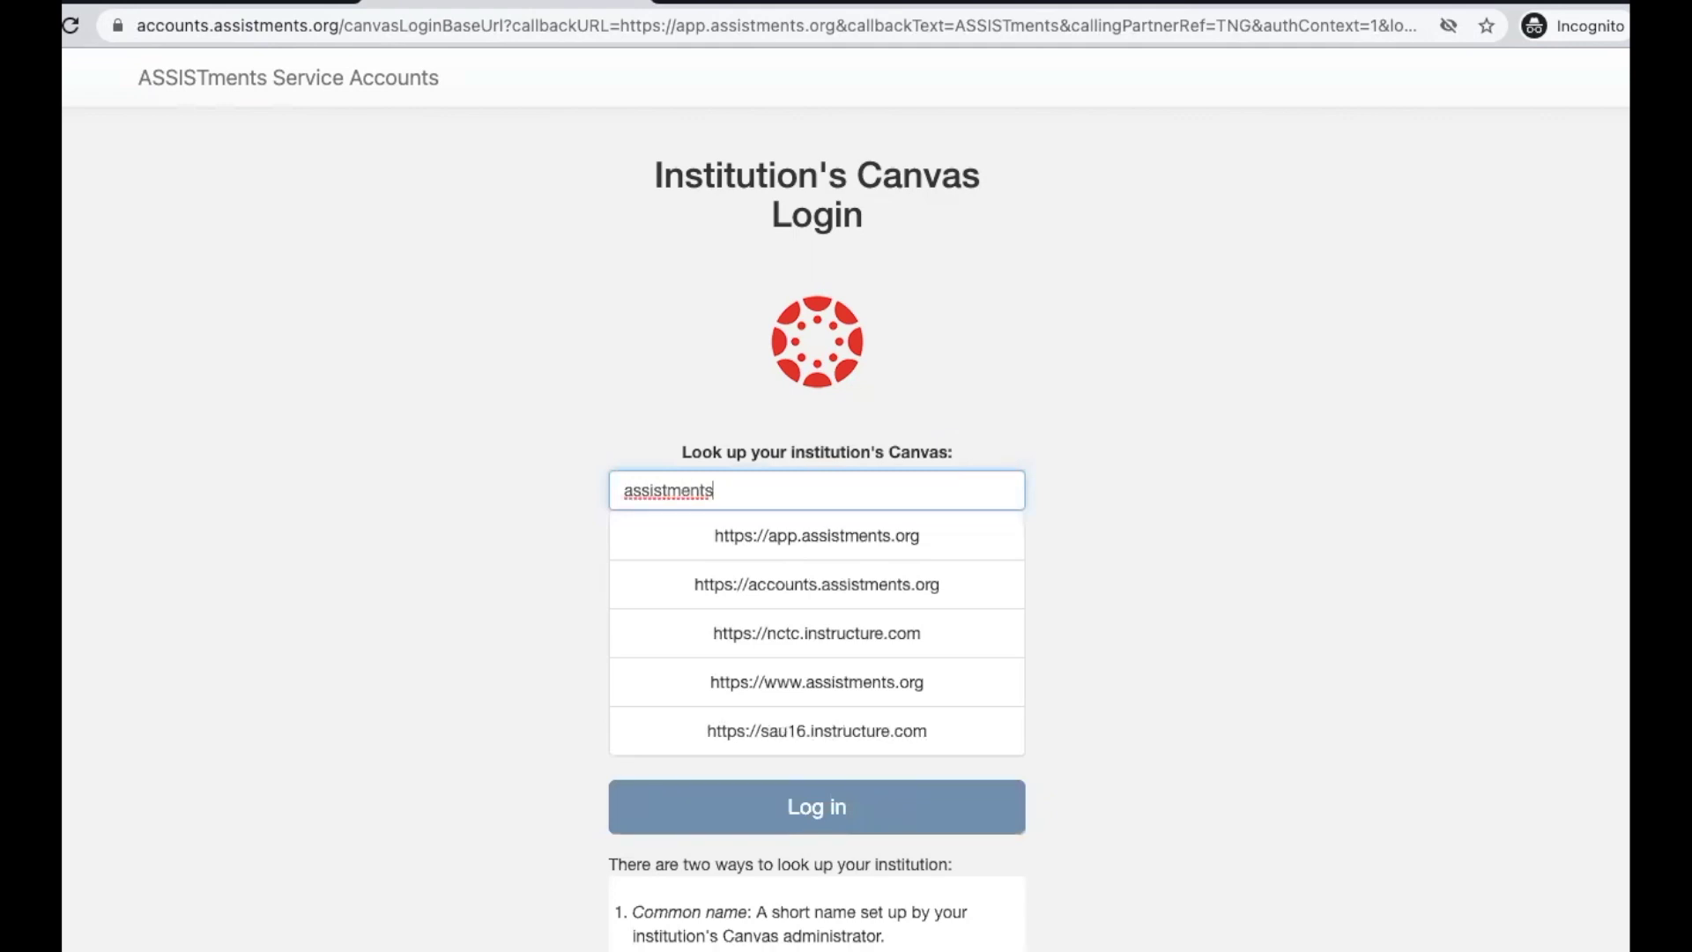
type(".")
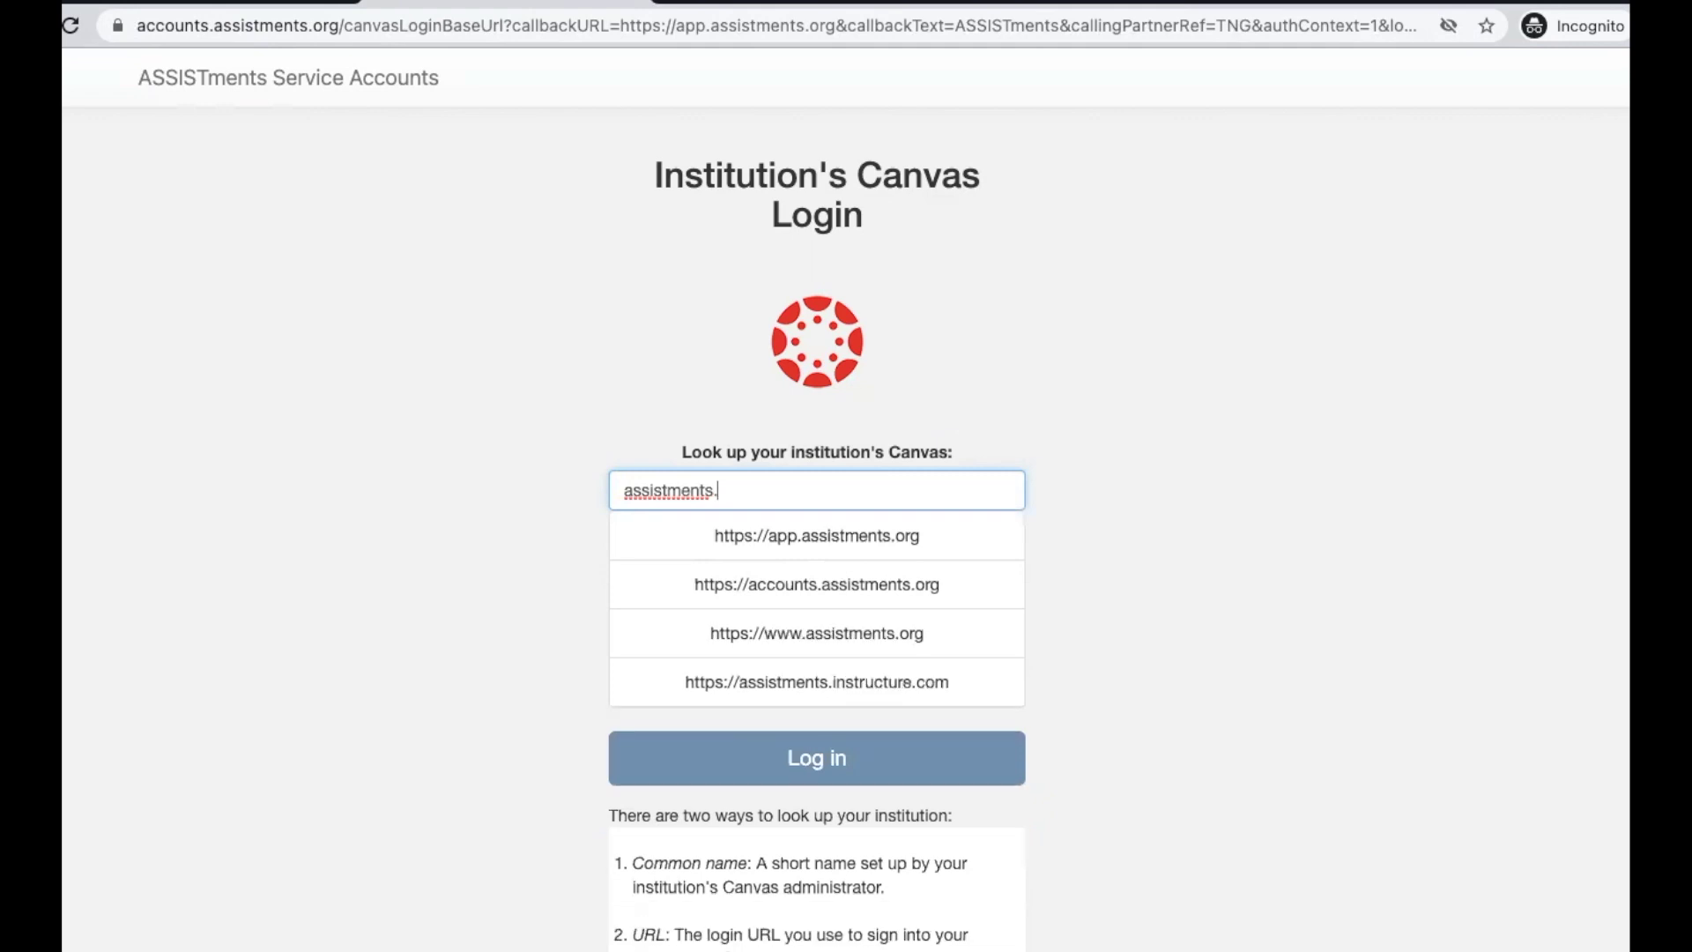
left_click(837, 682)
left_click(844, 573)
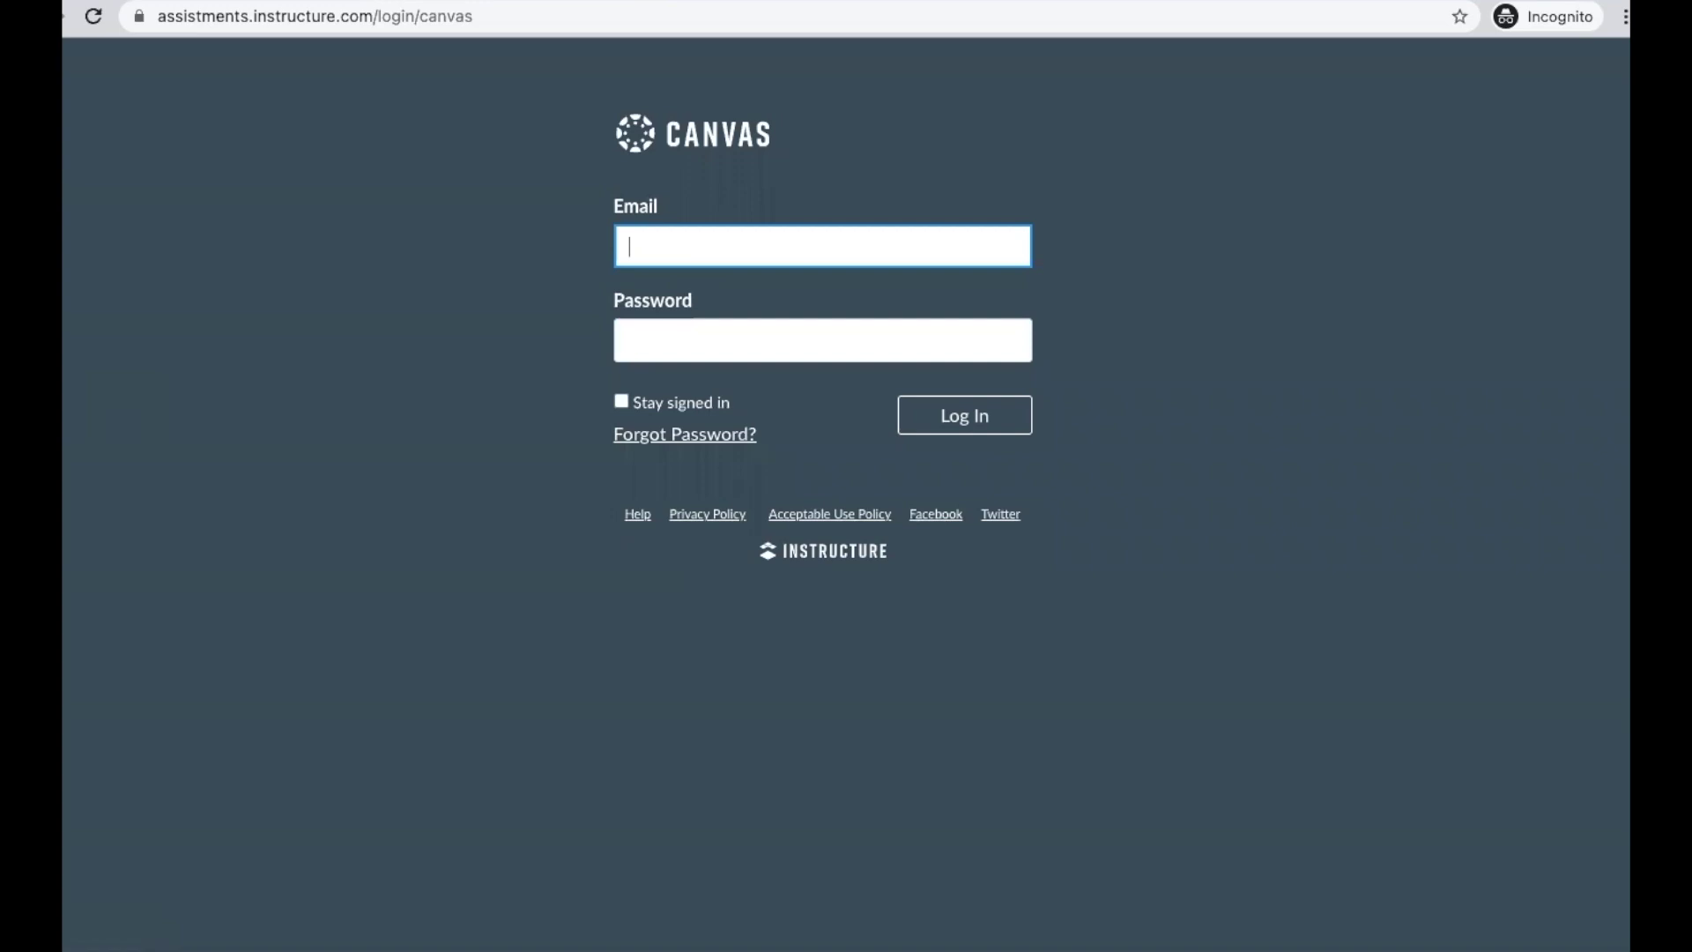
Log in to Canvas with the account email and password, and authorize ASSISTments to access the account
left_click(842, 243)
key("super+v")
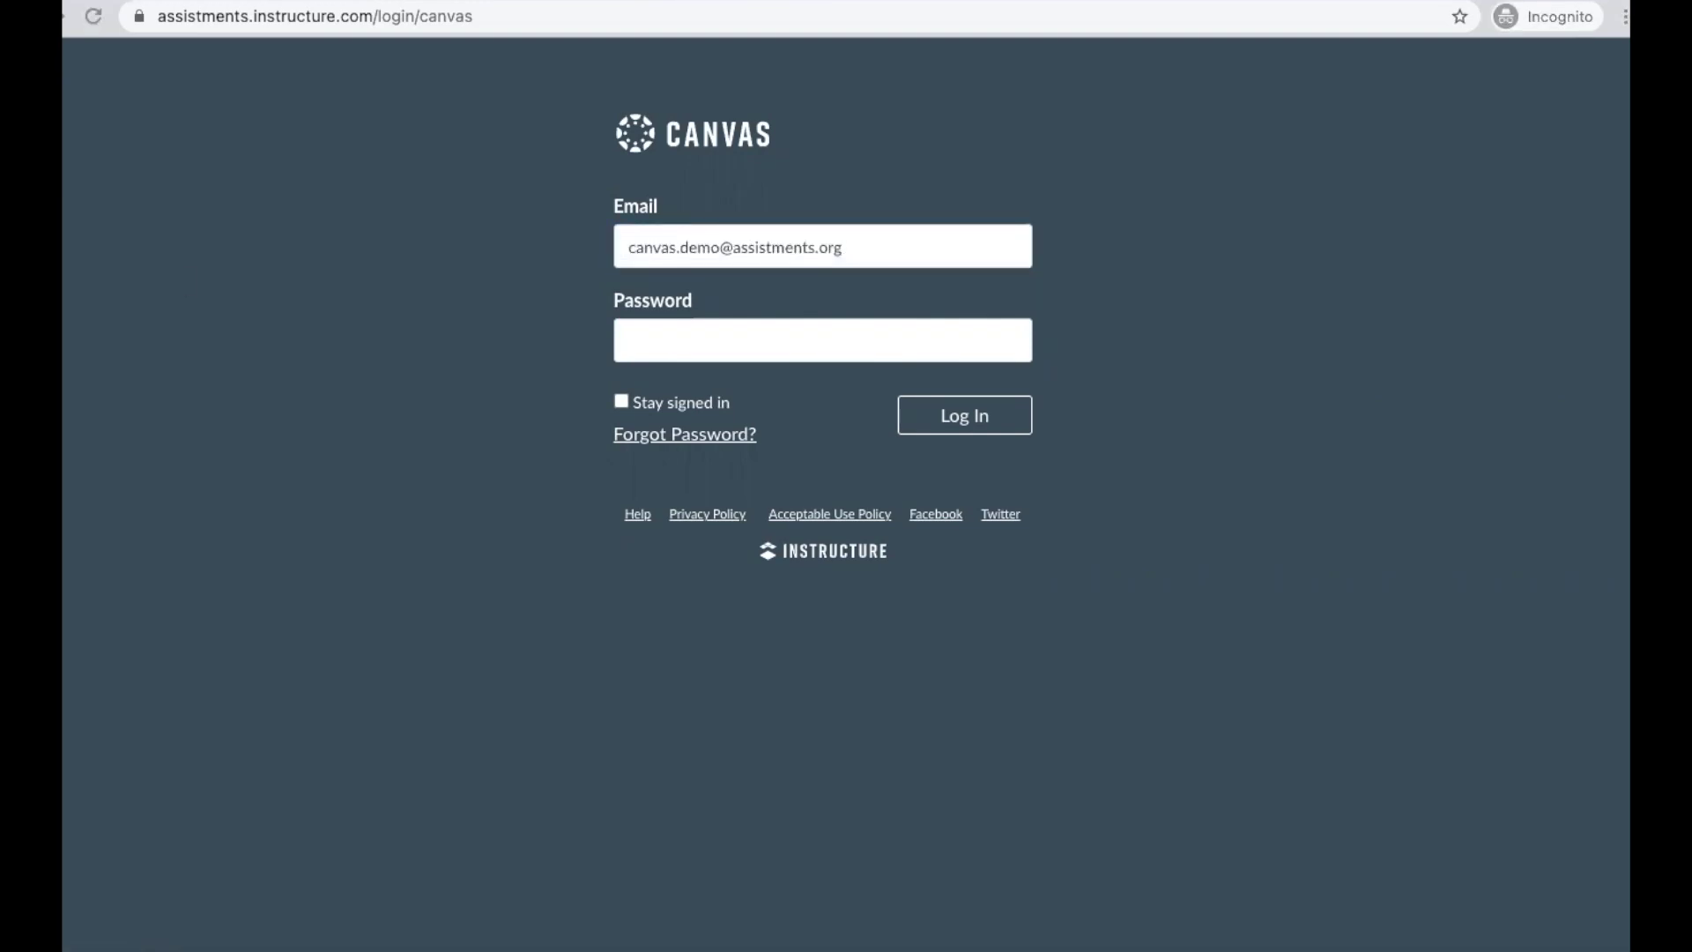
left_click(721, 340)
key("super+v")
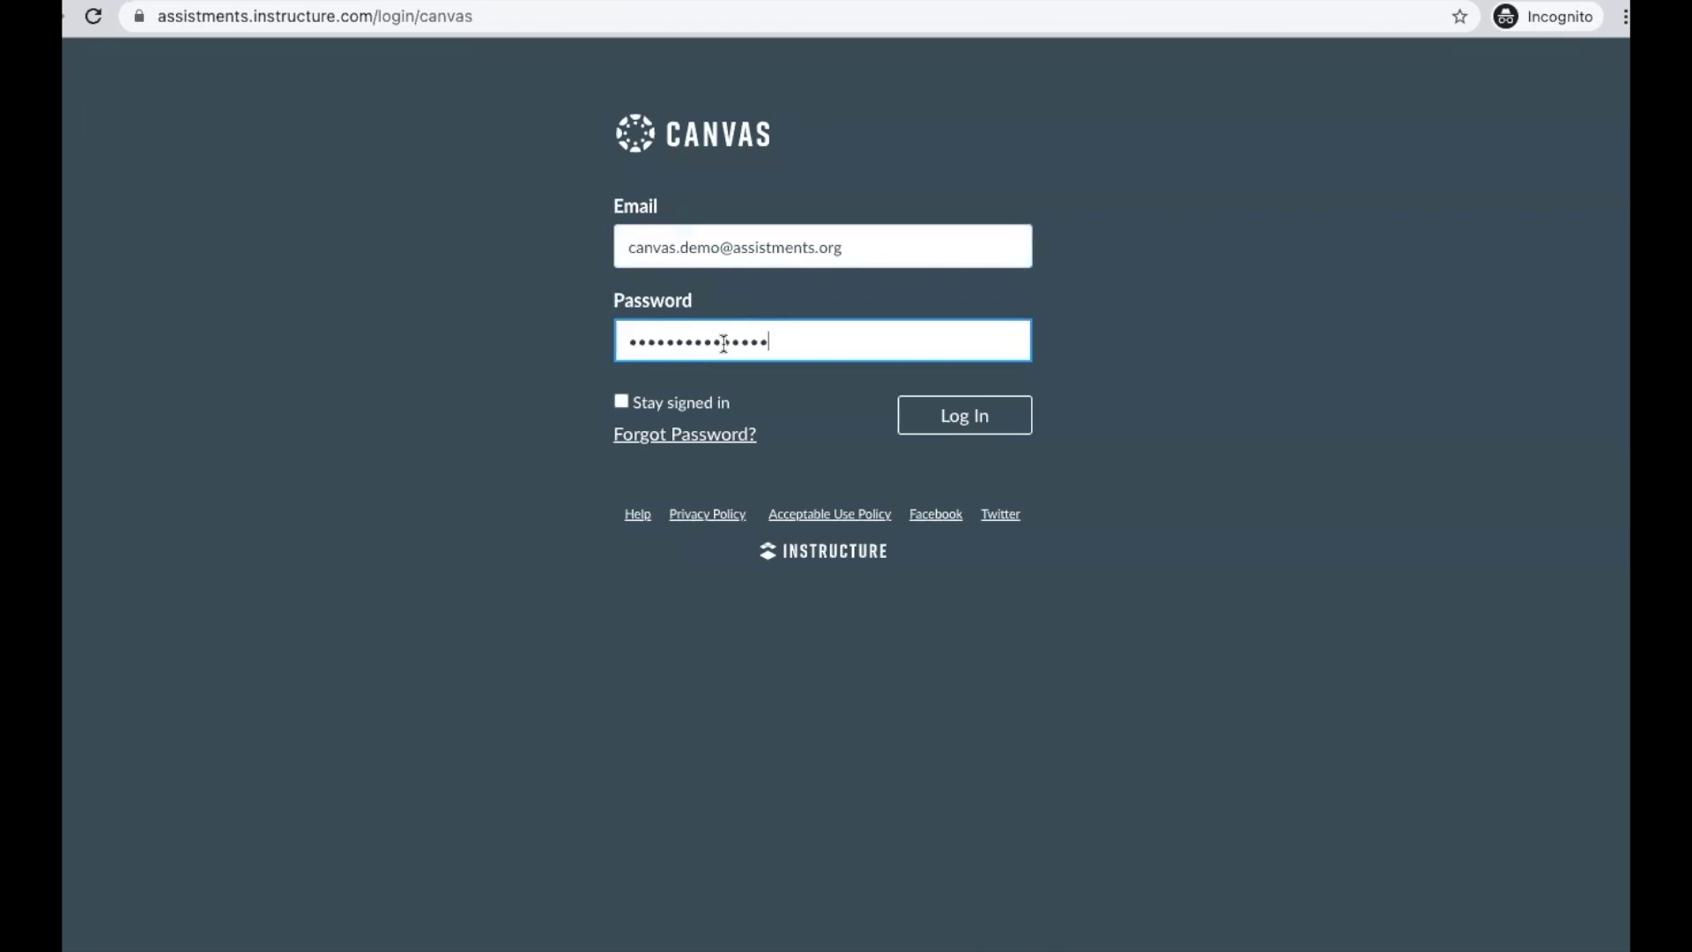
left_click(1004, 418)
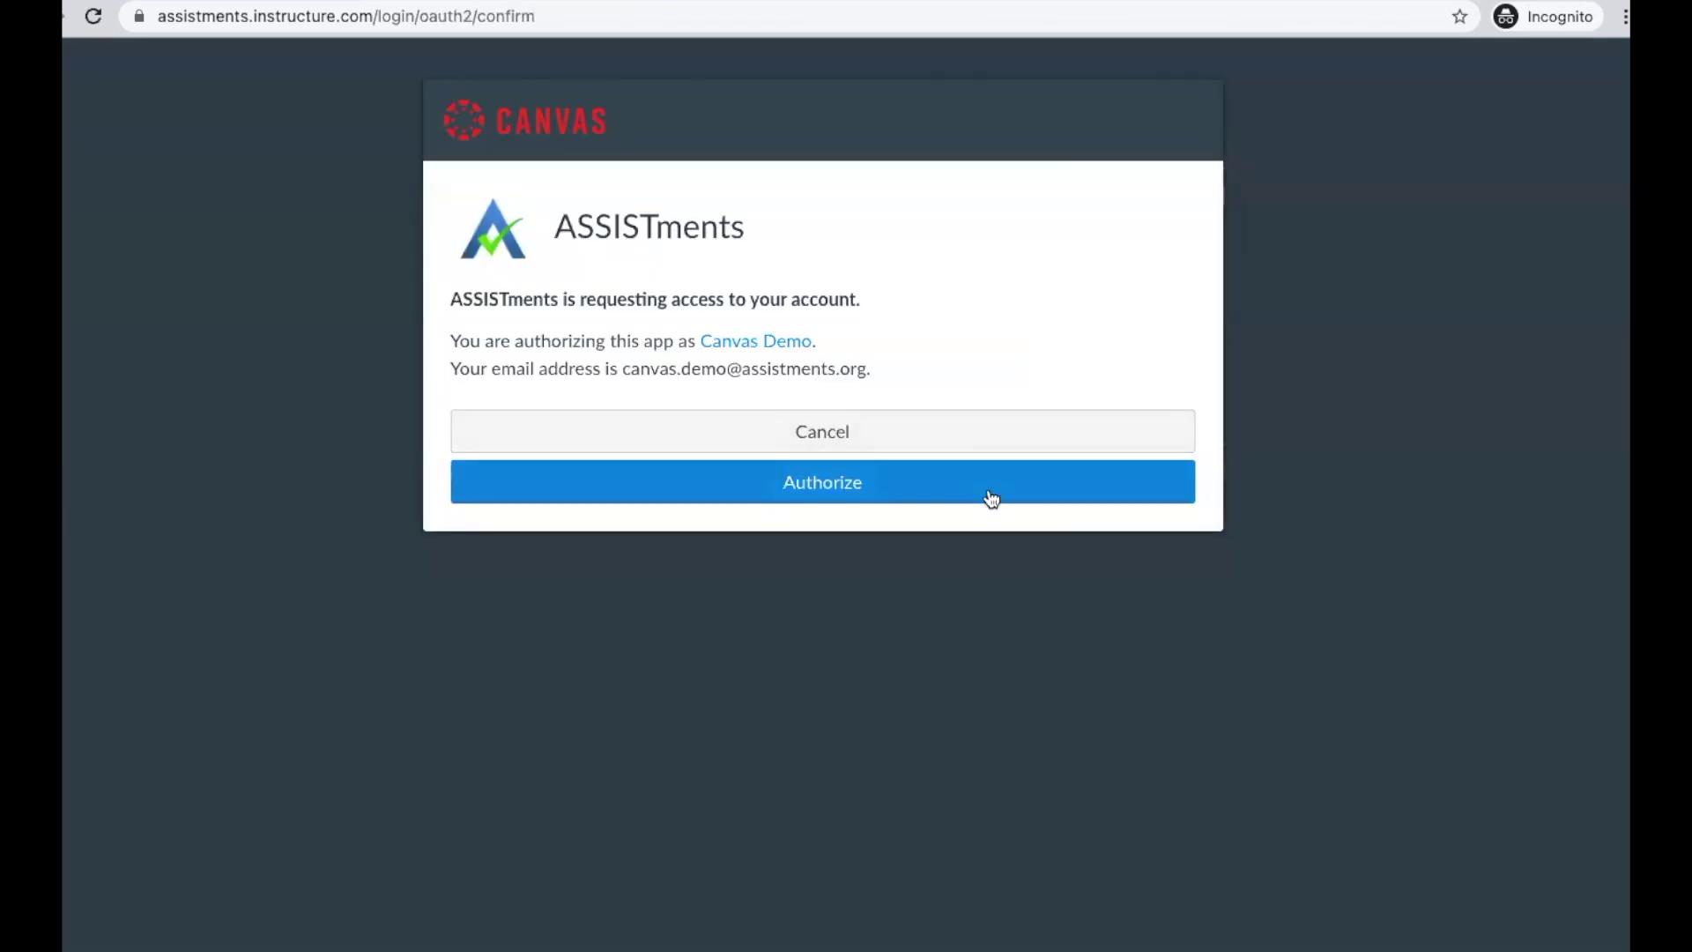
left_click(991, 499)
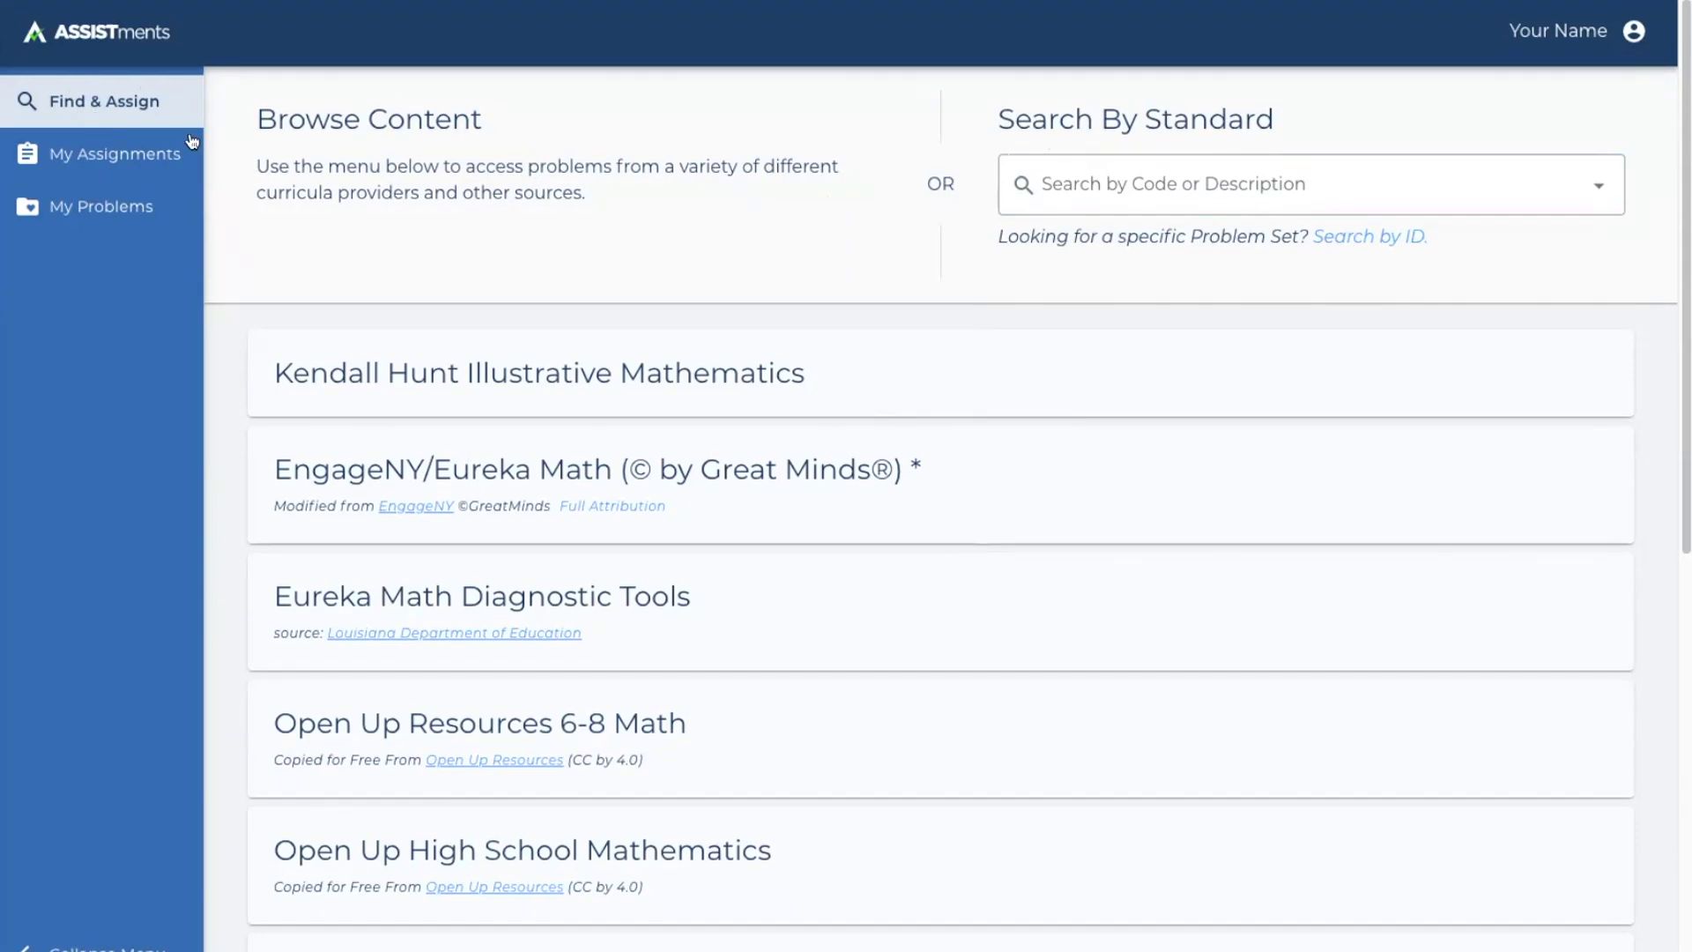
Search the content by standard for "7.ee" and choose 7.EE.A.2 - Equivalent expressions in context
left_click(1078, 175)
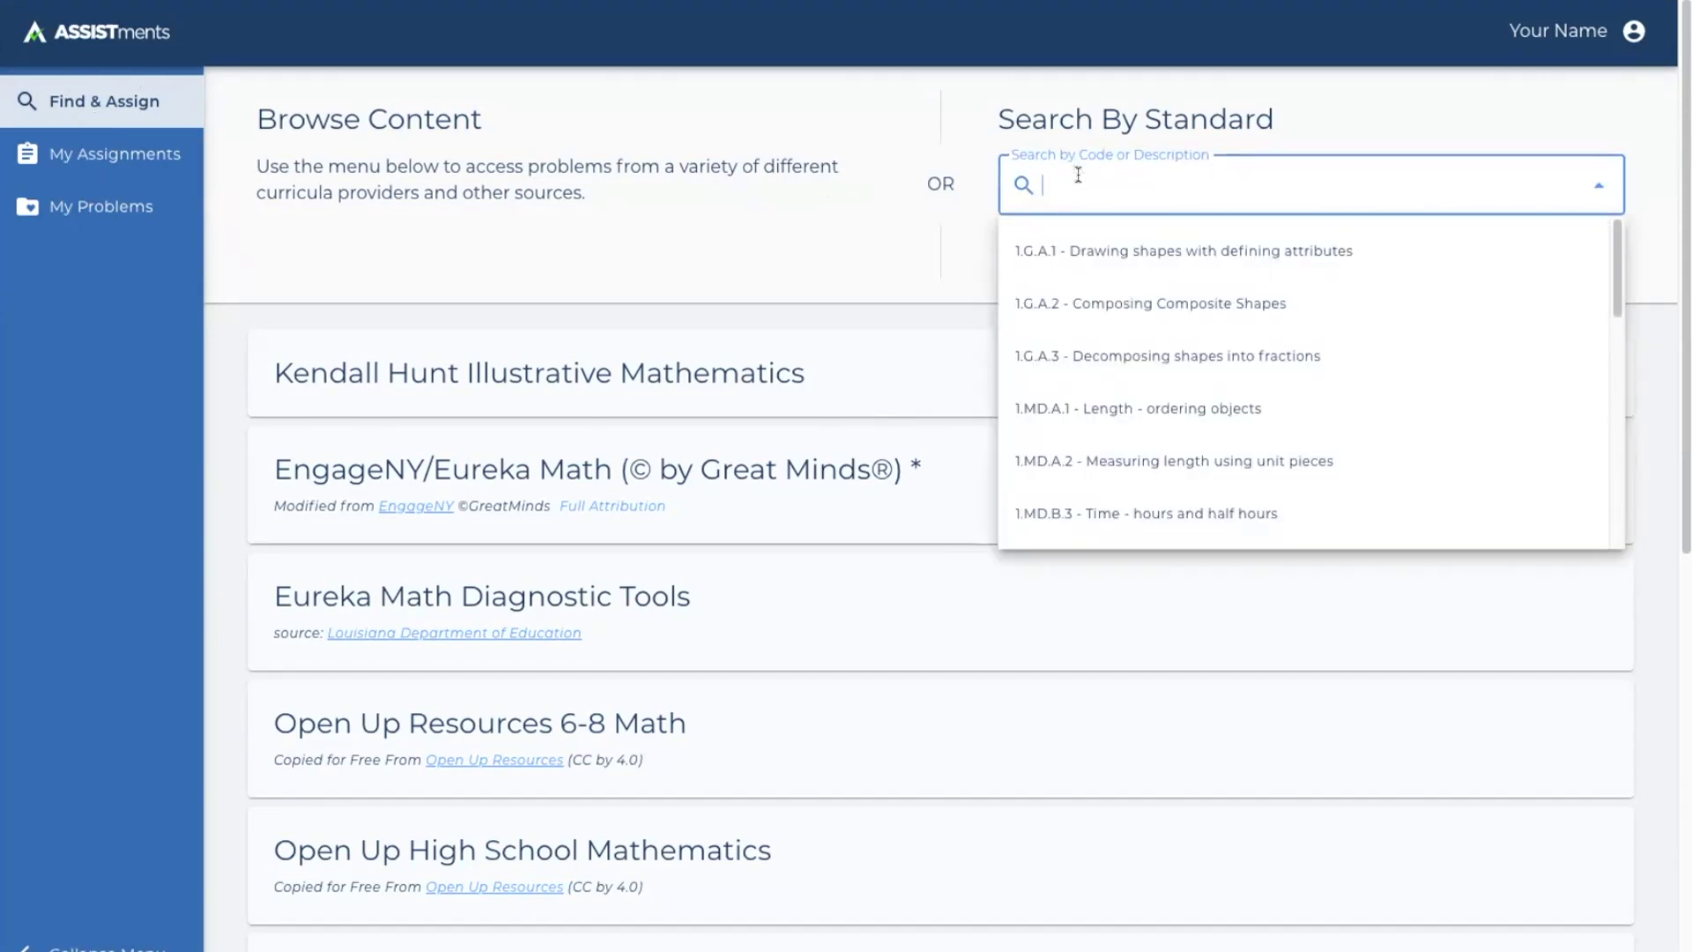
type("area")
key("BackSpace")
key("BackSpace")
key("BackSpace")
key("BackSpace")
type("7.ee")
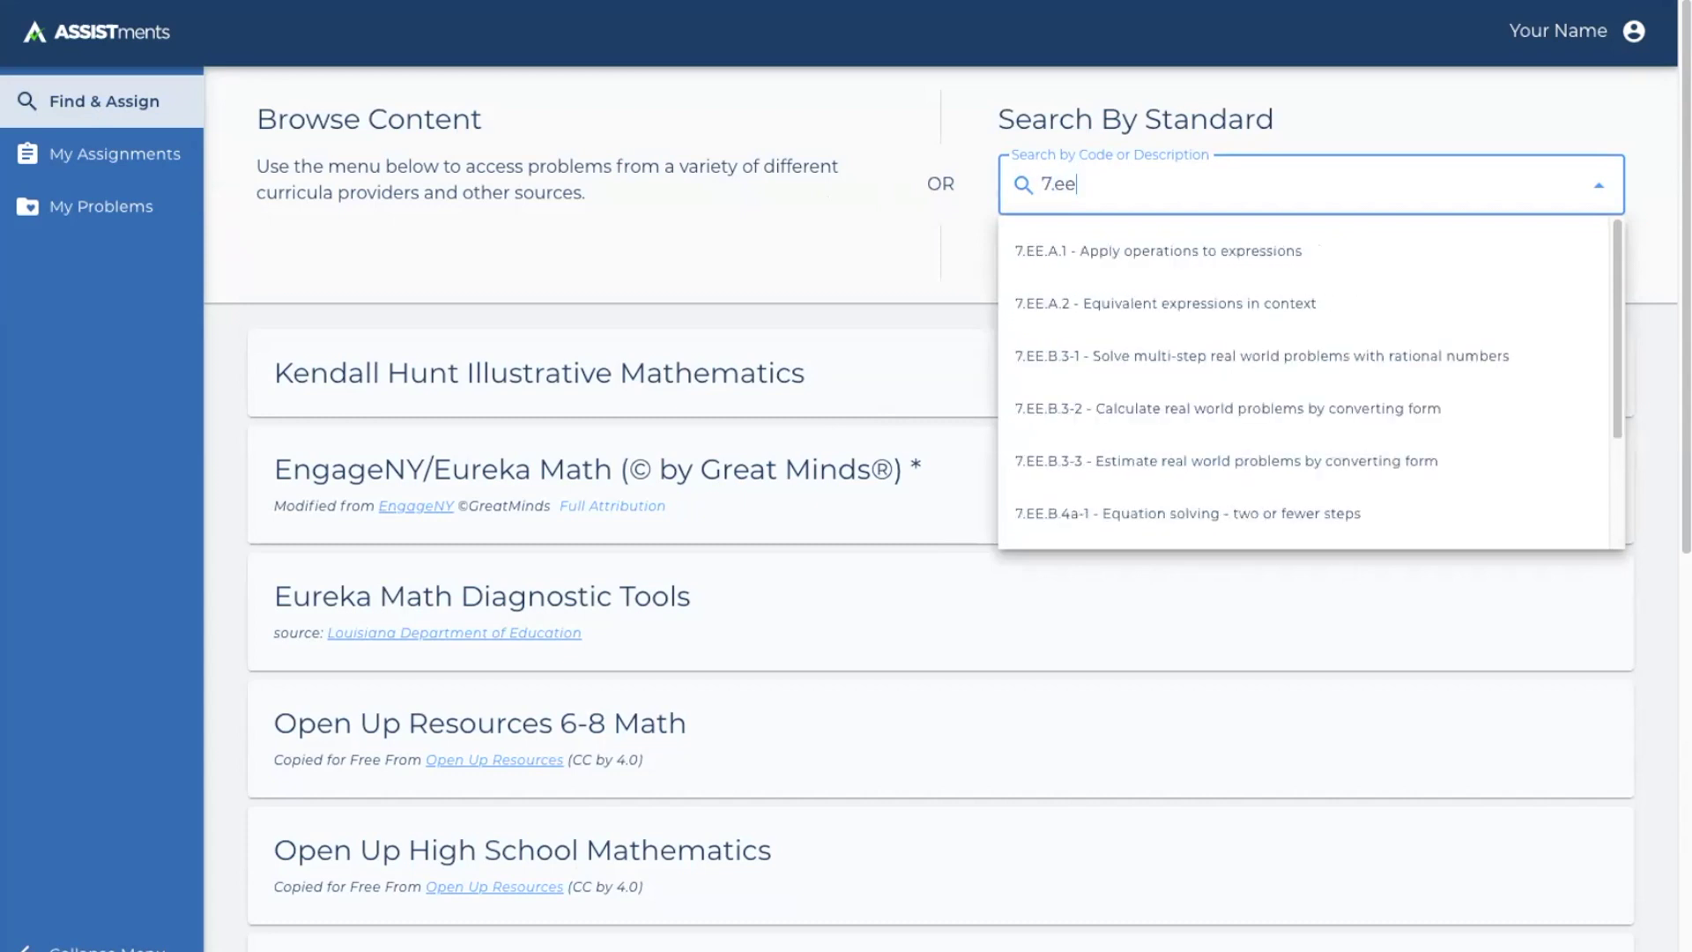
left_click(1117, 299)
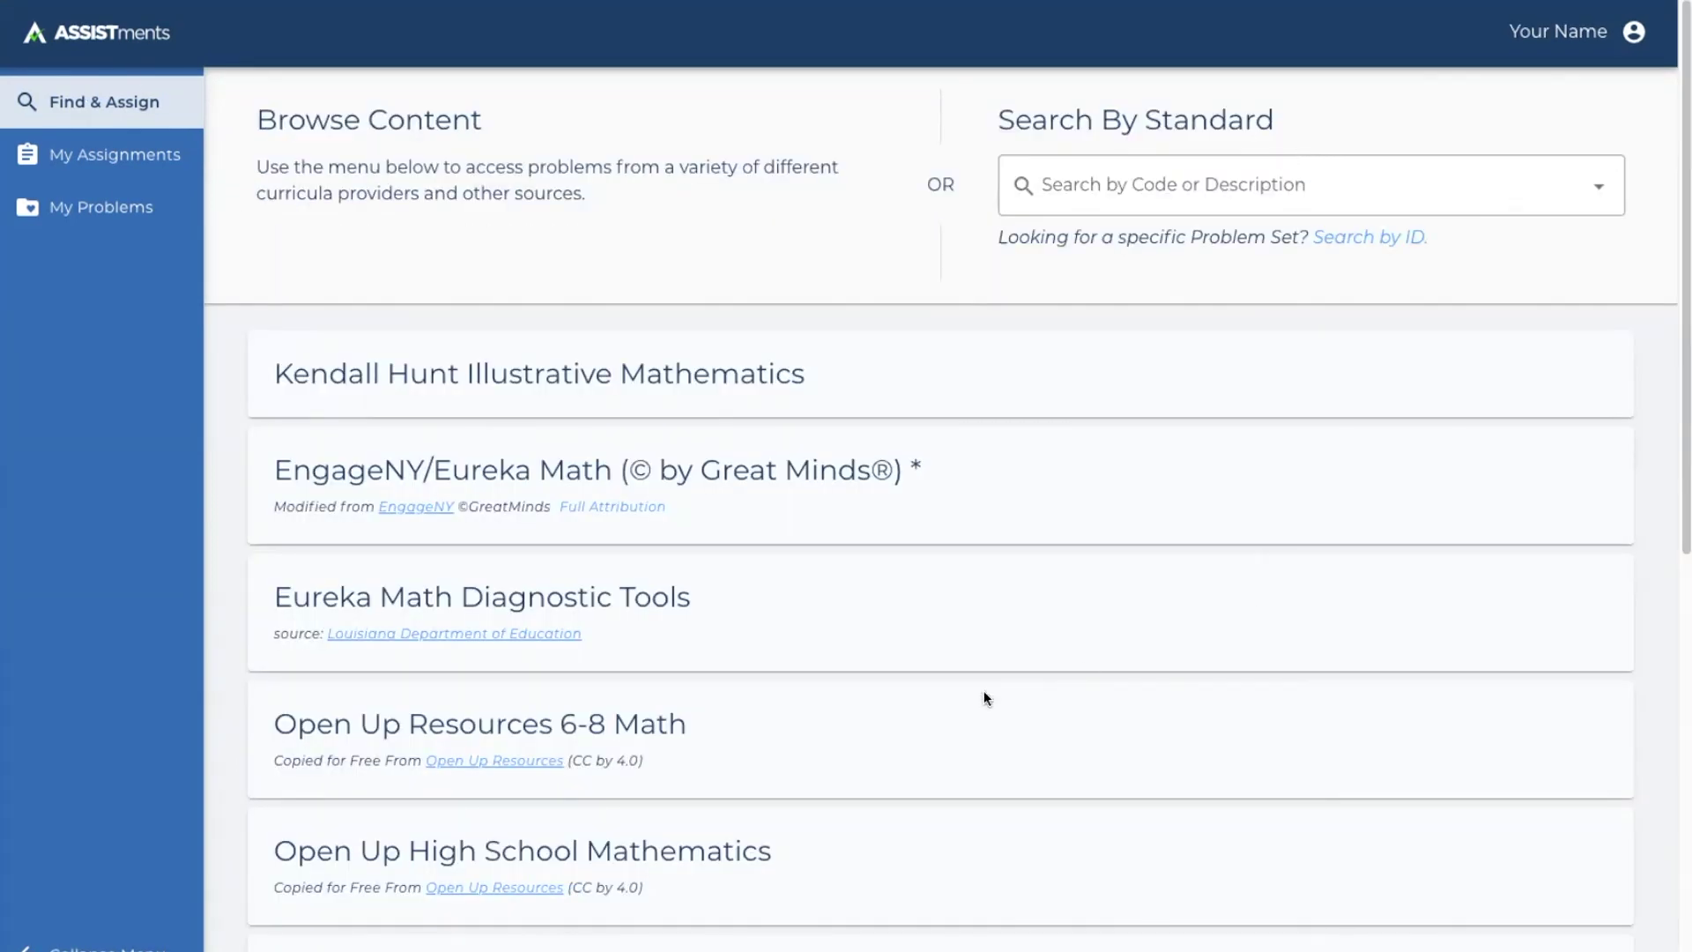
Browse Open Up Resources 6-8 Math, Grade 7, Unit 2, and open Lesson 2: Introducing Proportional Relationships with Tables
left_click(902, 737)
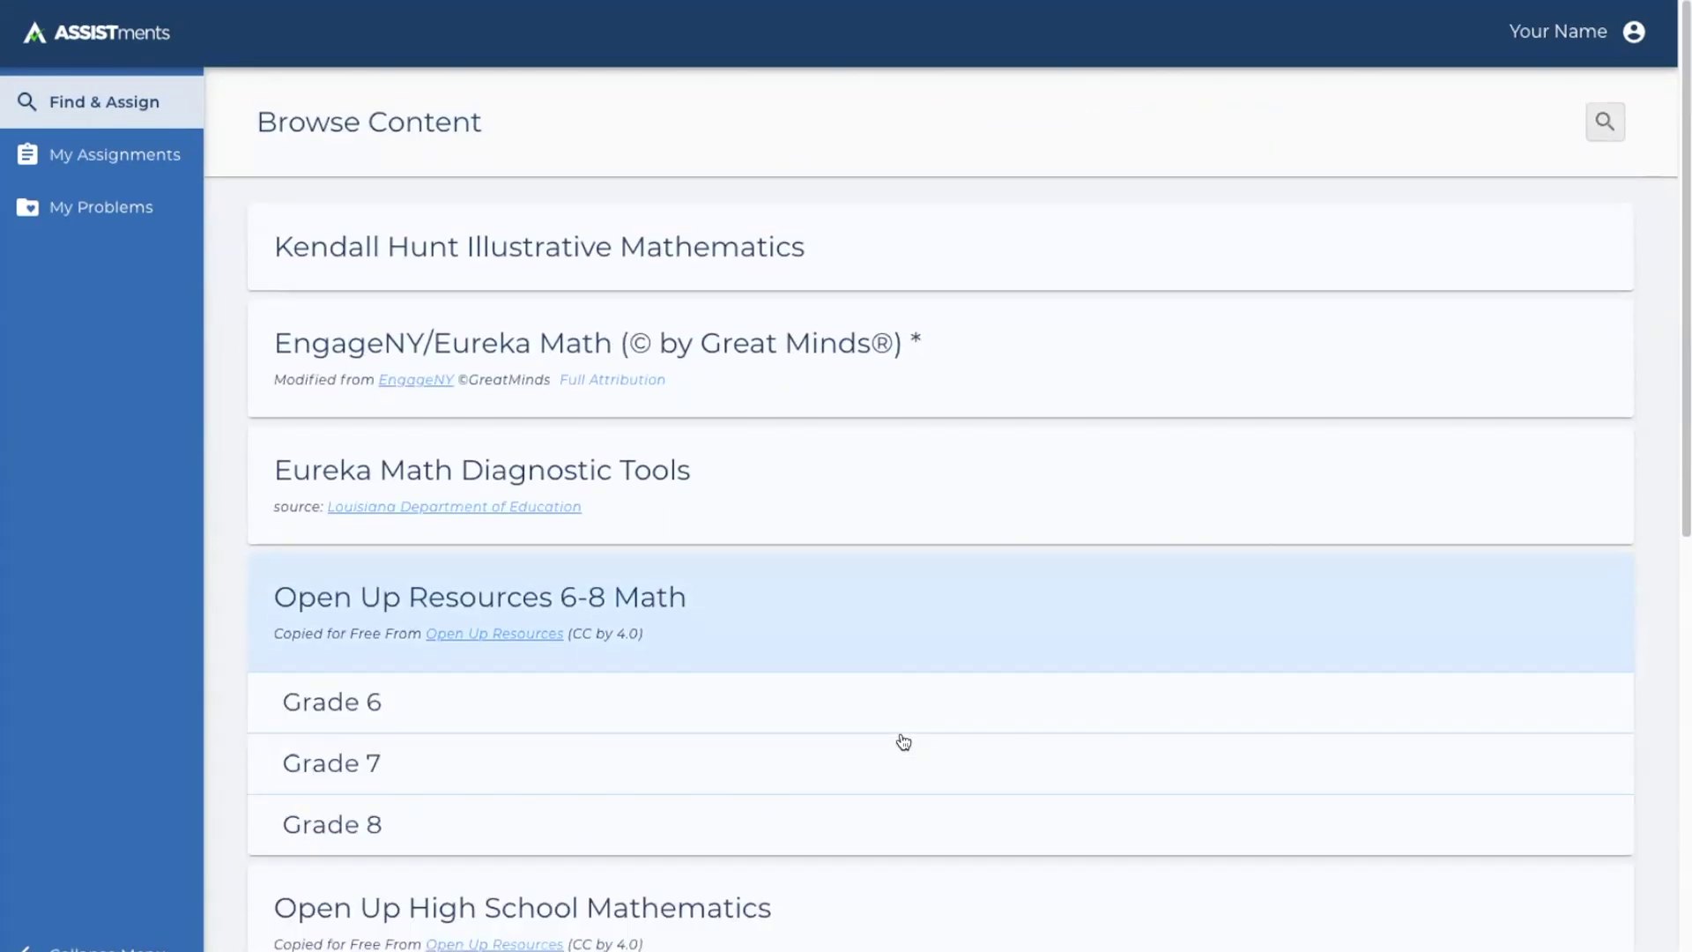
scroll(903, 742, "down", 1)
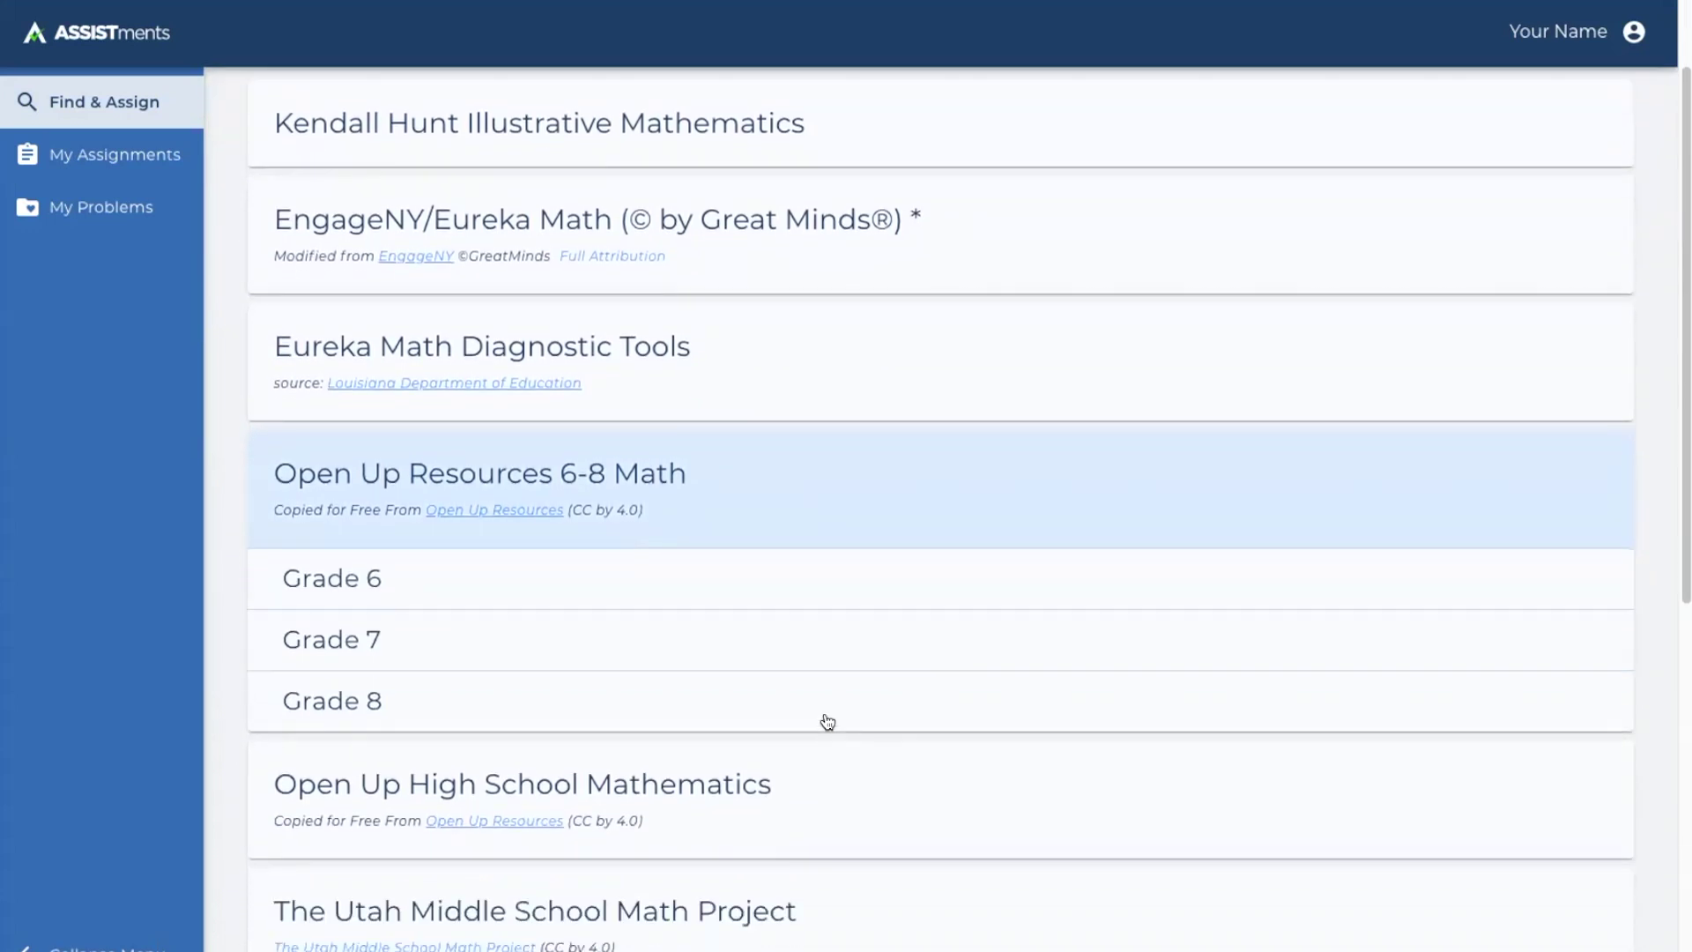
left_click(453, 657)
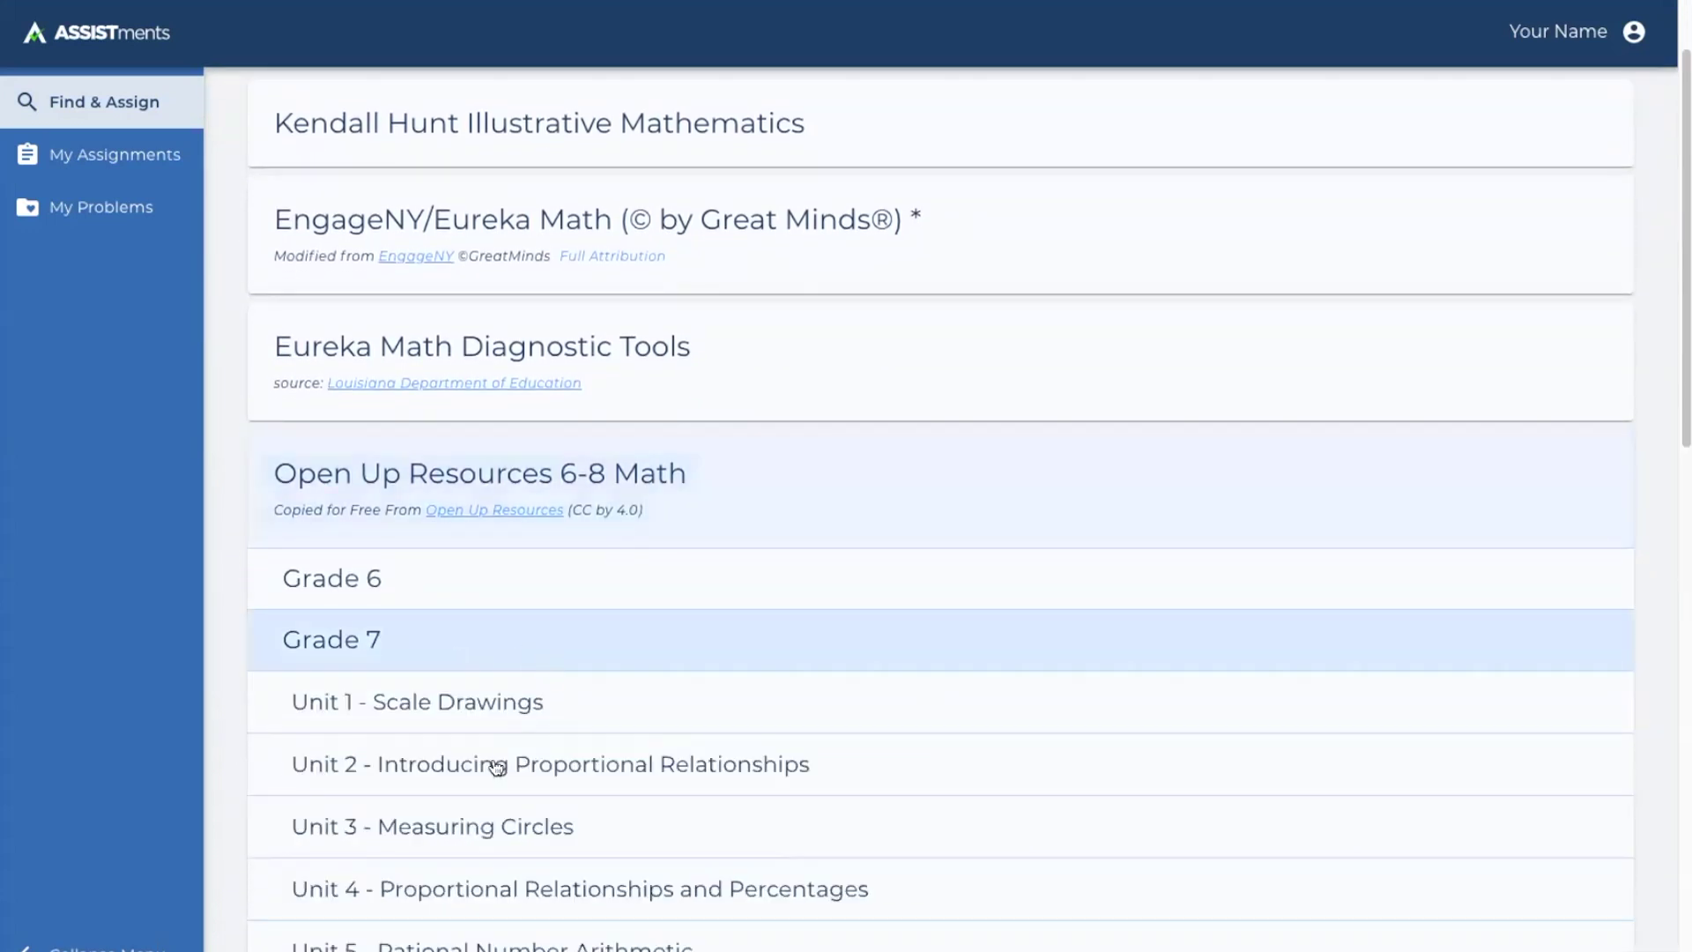
left_click(493, 764)
left_click(495, 895)
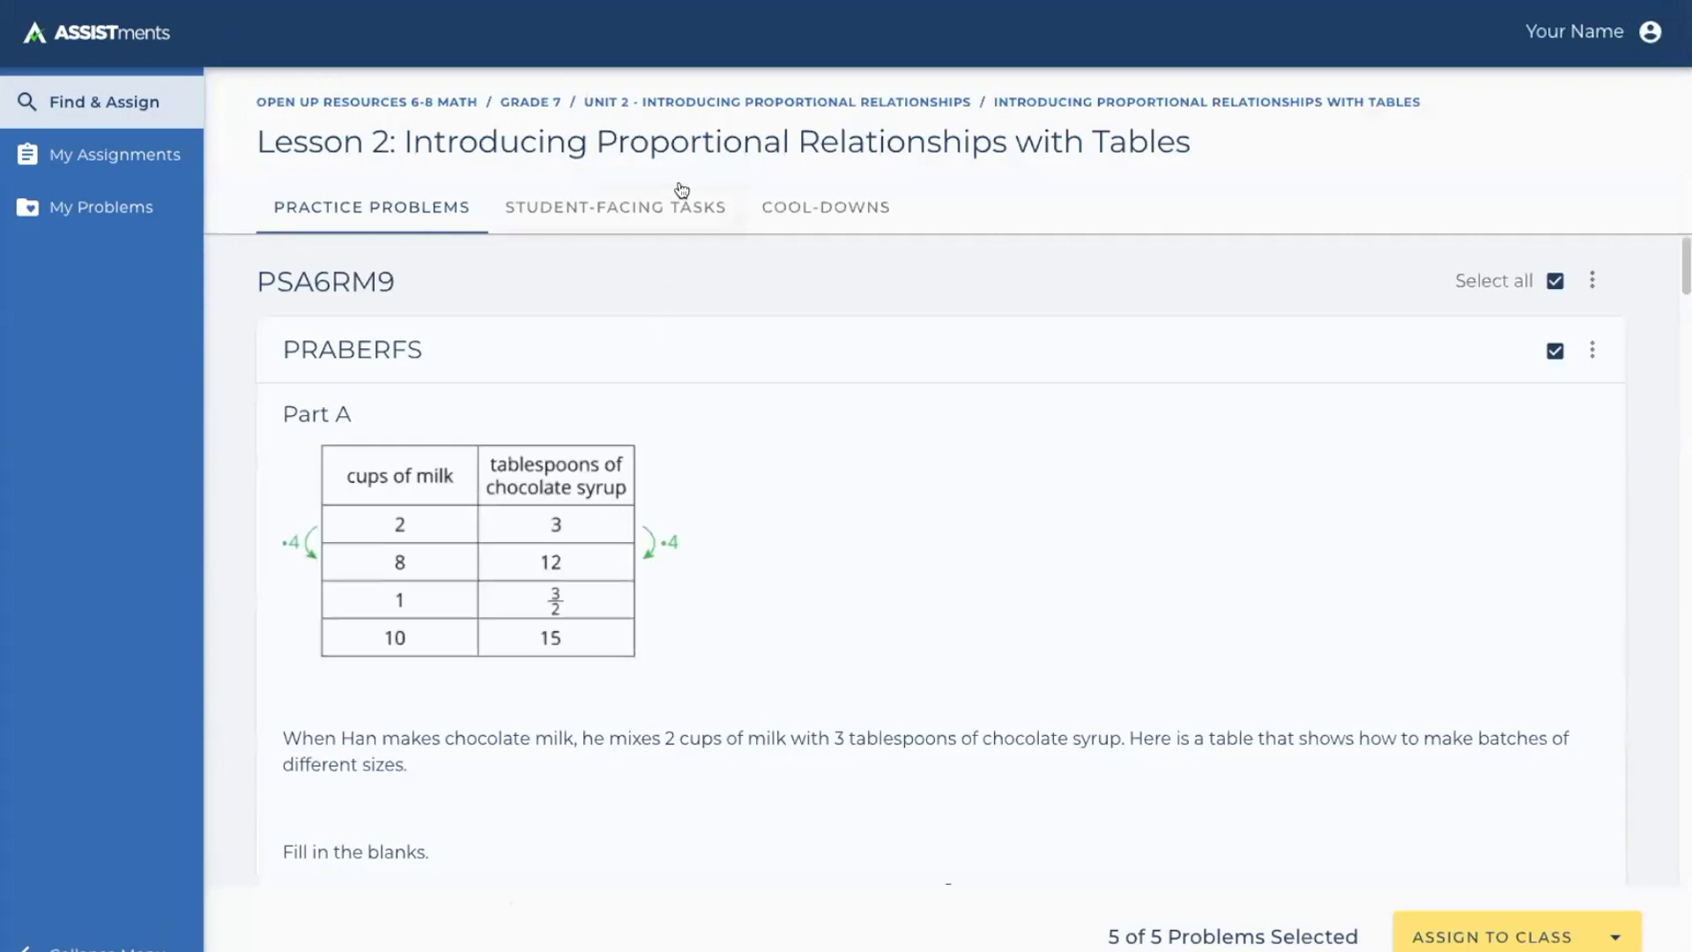
Show the lesson's student-facing tasks, clear the full selection and select only problem PRABGZRJ
left_click(648, 201)
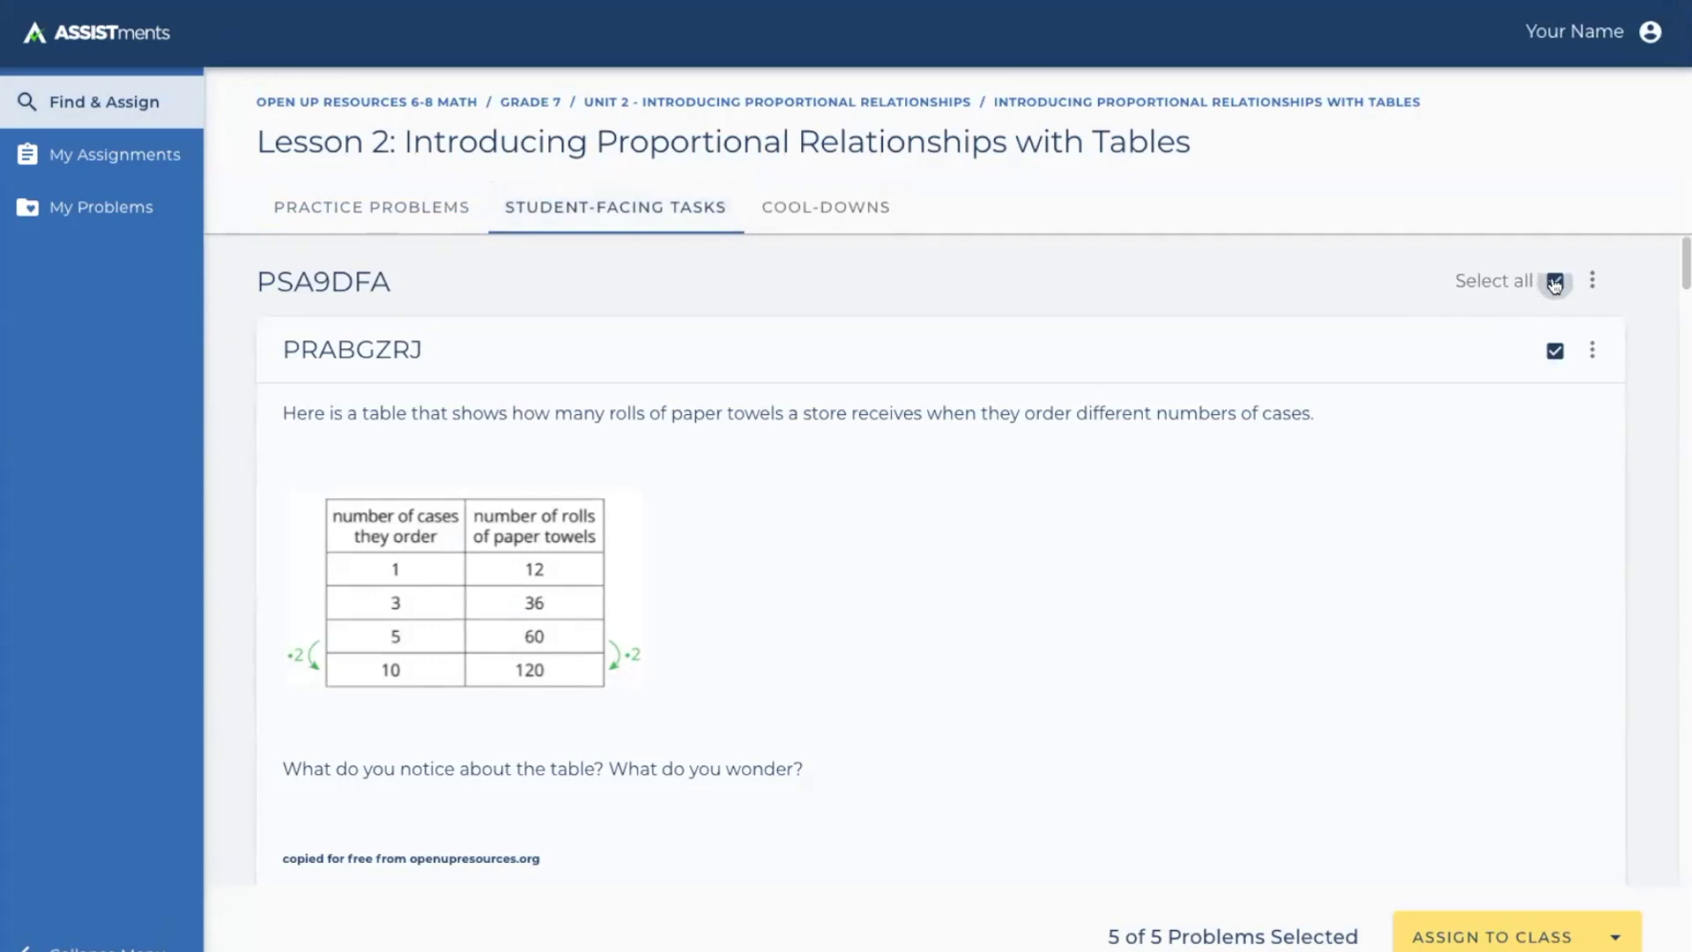
left_click(1554, 282)
left_click(1554, 350)
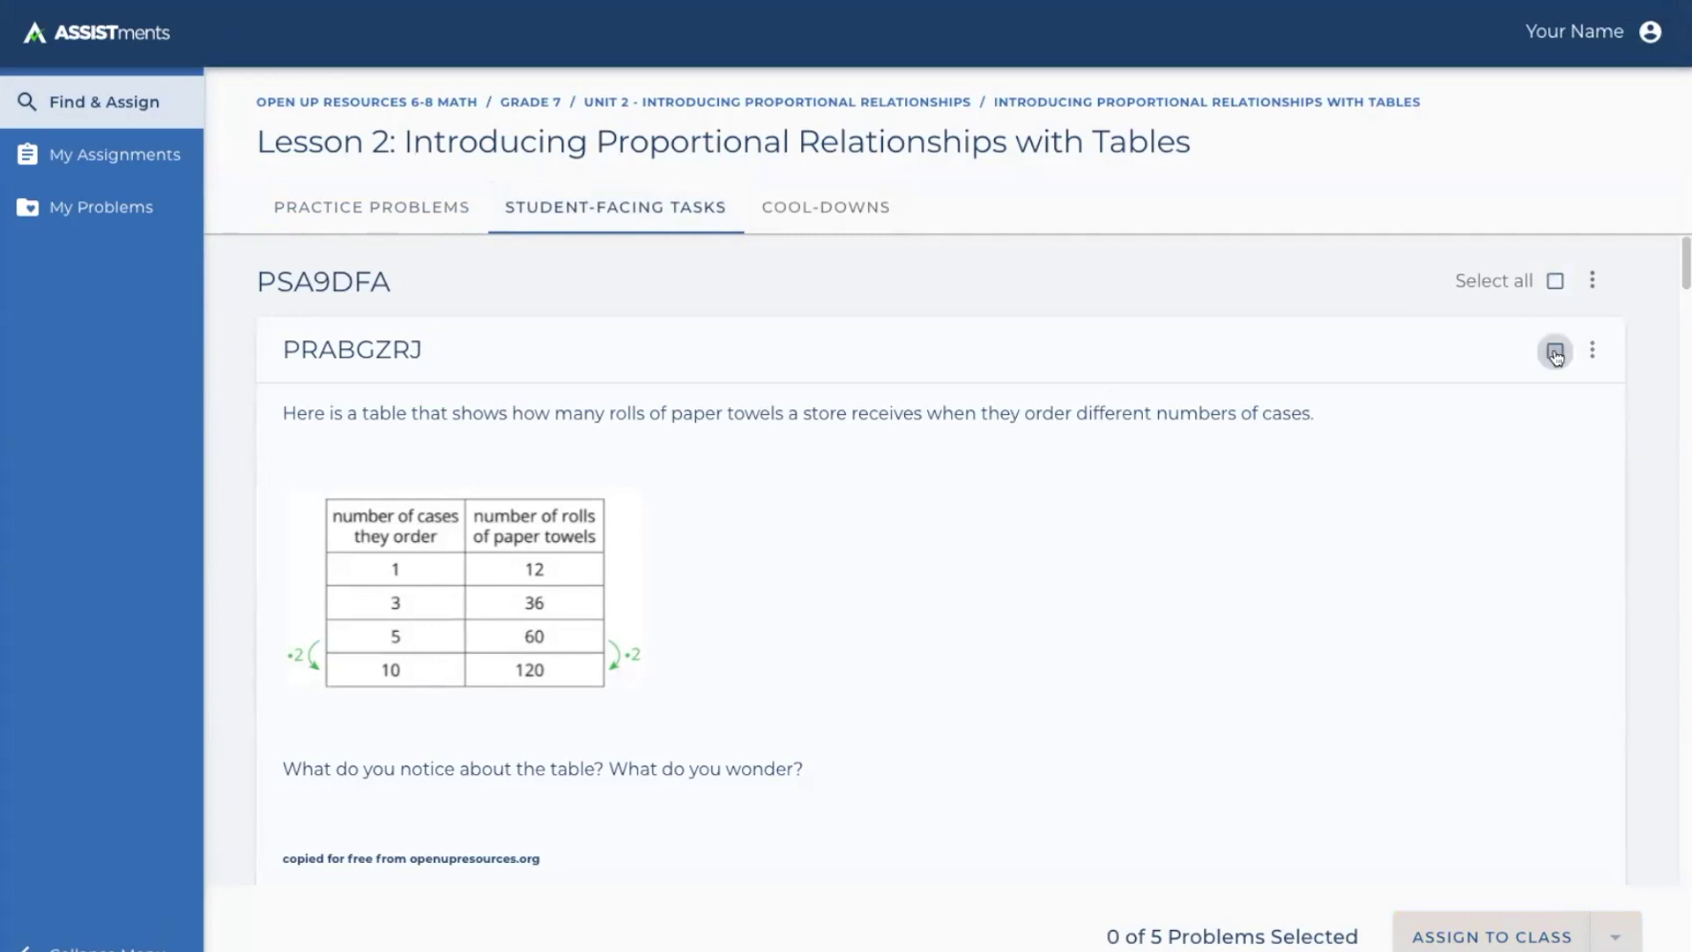
scroll(1473, 732, "down", 2)
scroll(1473, 726, "down", 1)
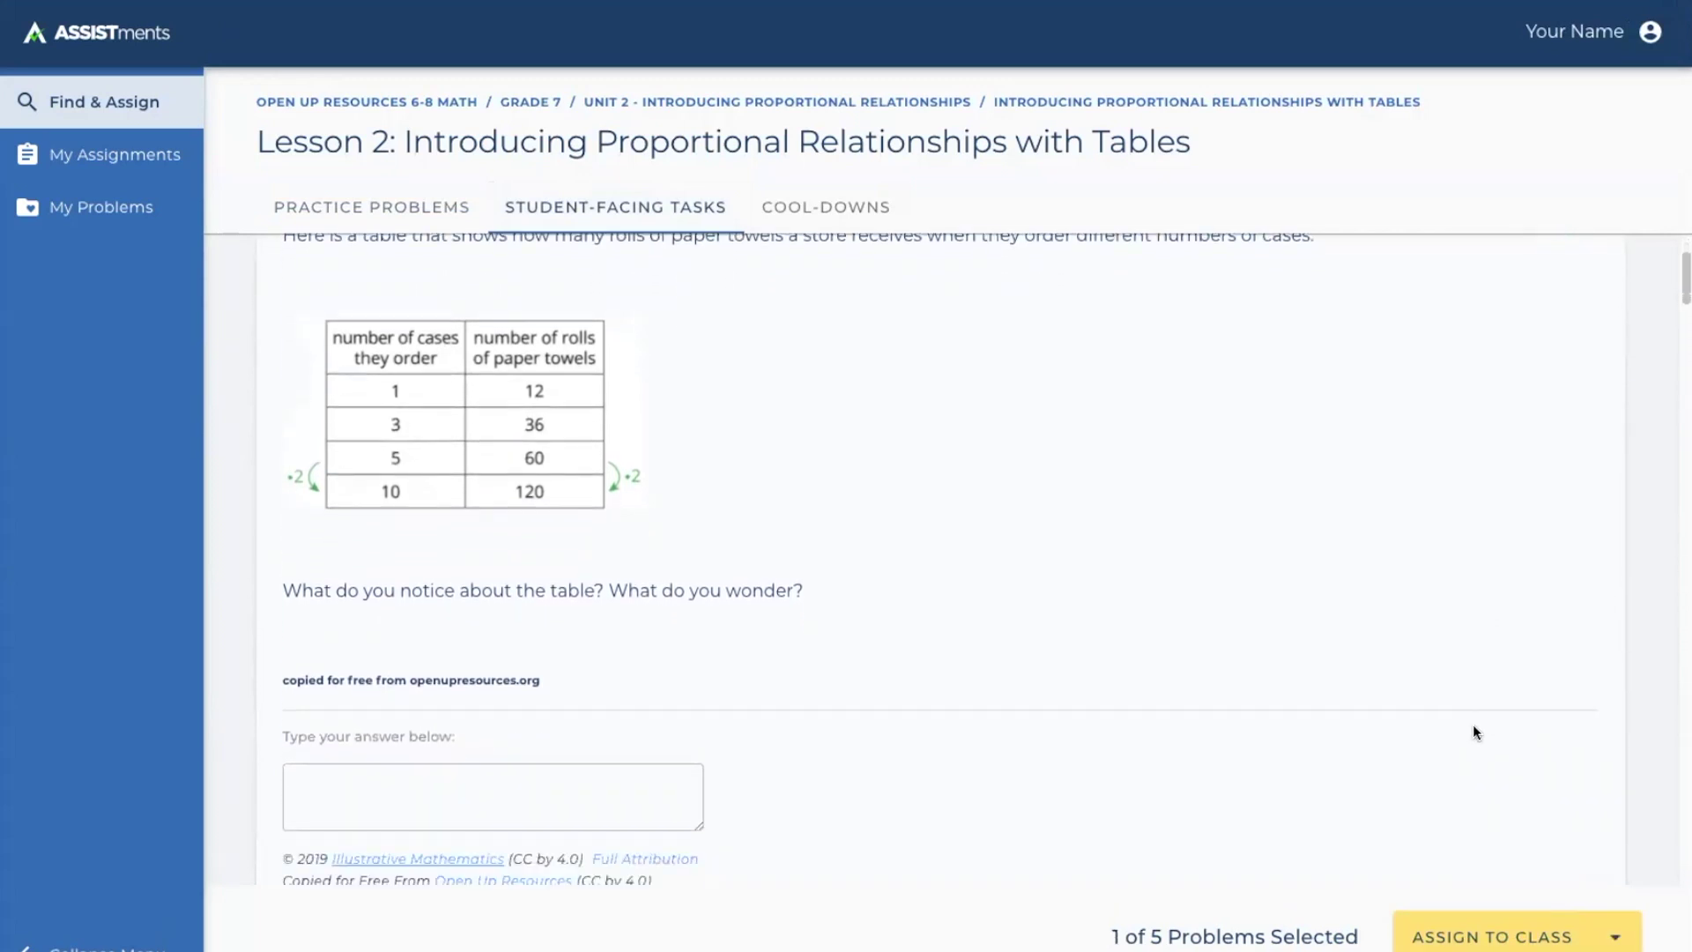
scroll(1473, 724, "down", 3)
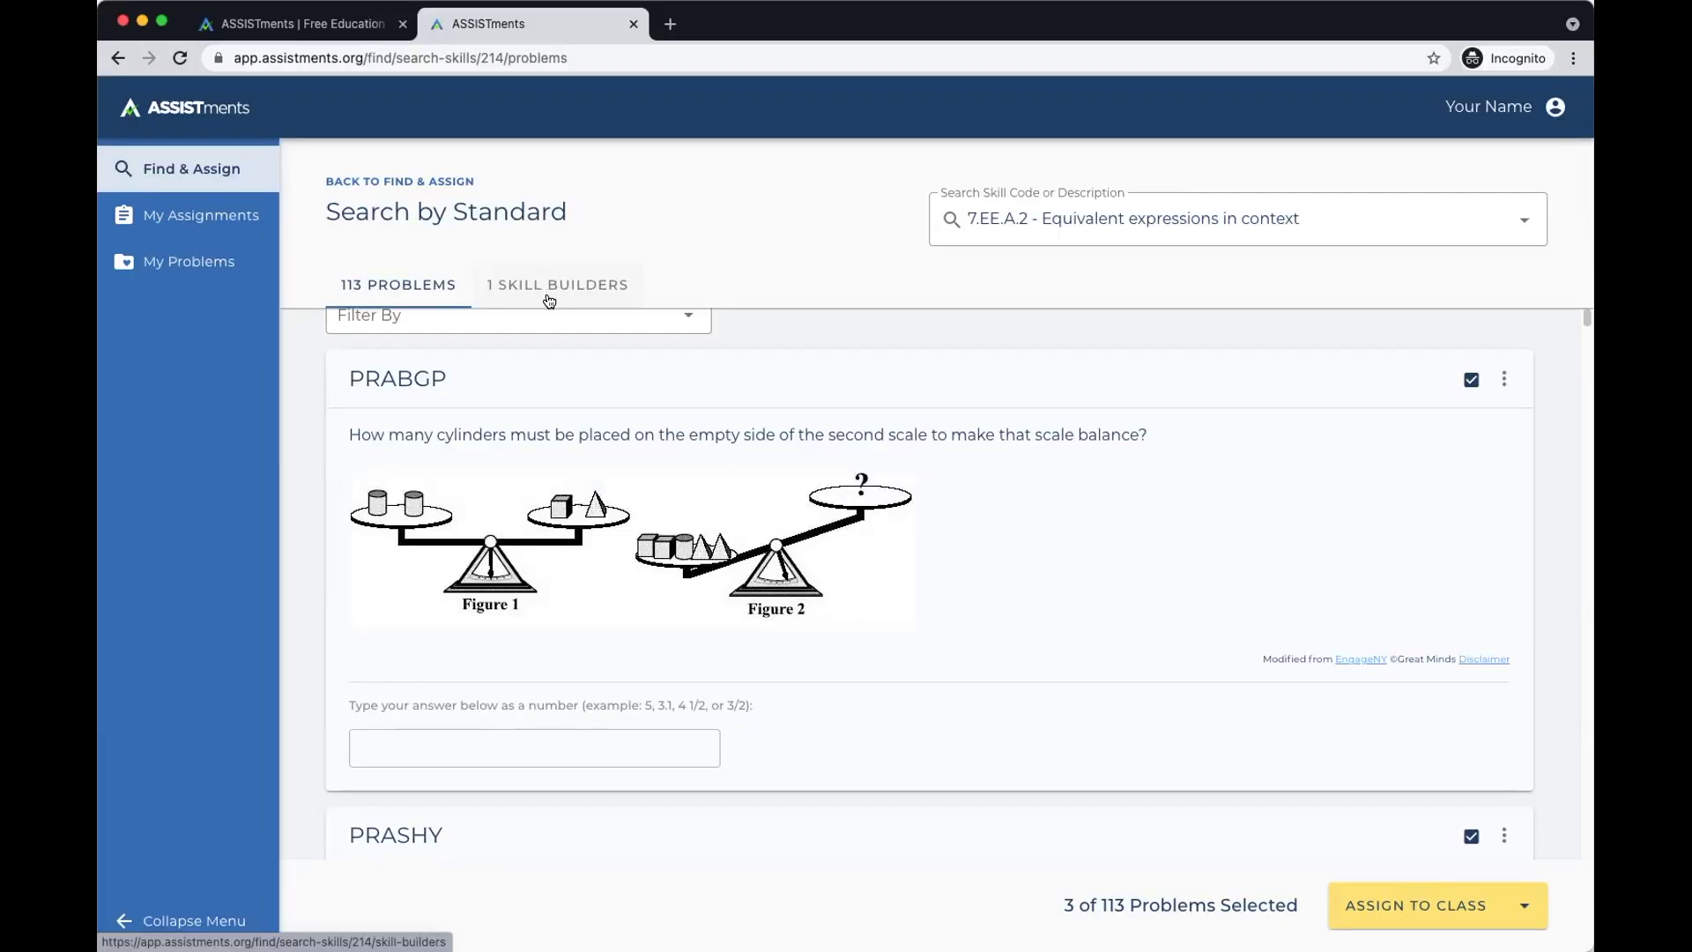
Start assigning the selected 7.EE.A.2 problems to a class and name the assignment "Monday Homework"
scroll(1172, 657, "down", 2)
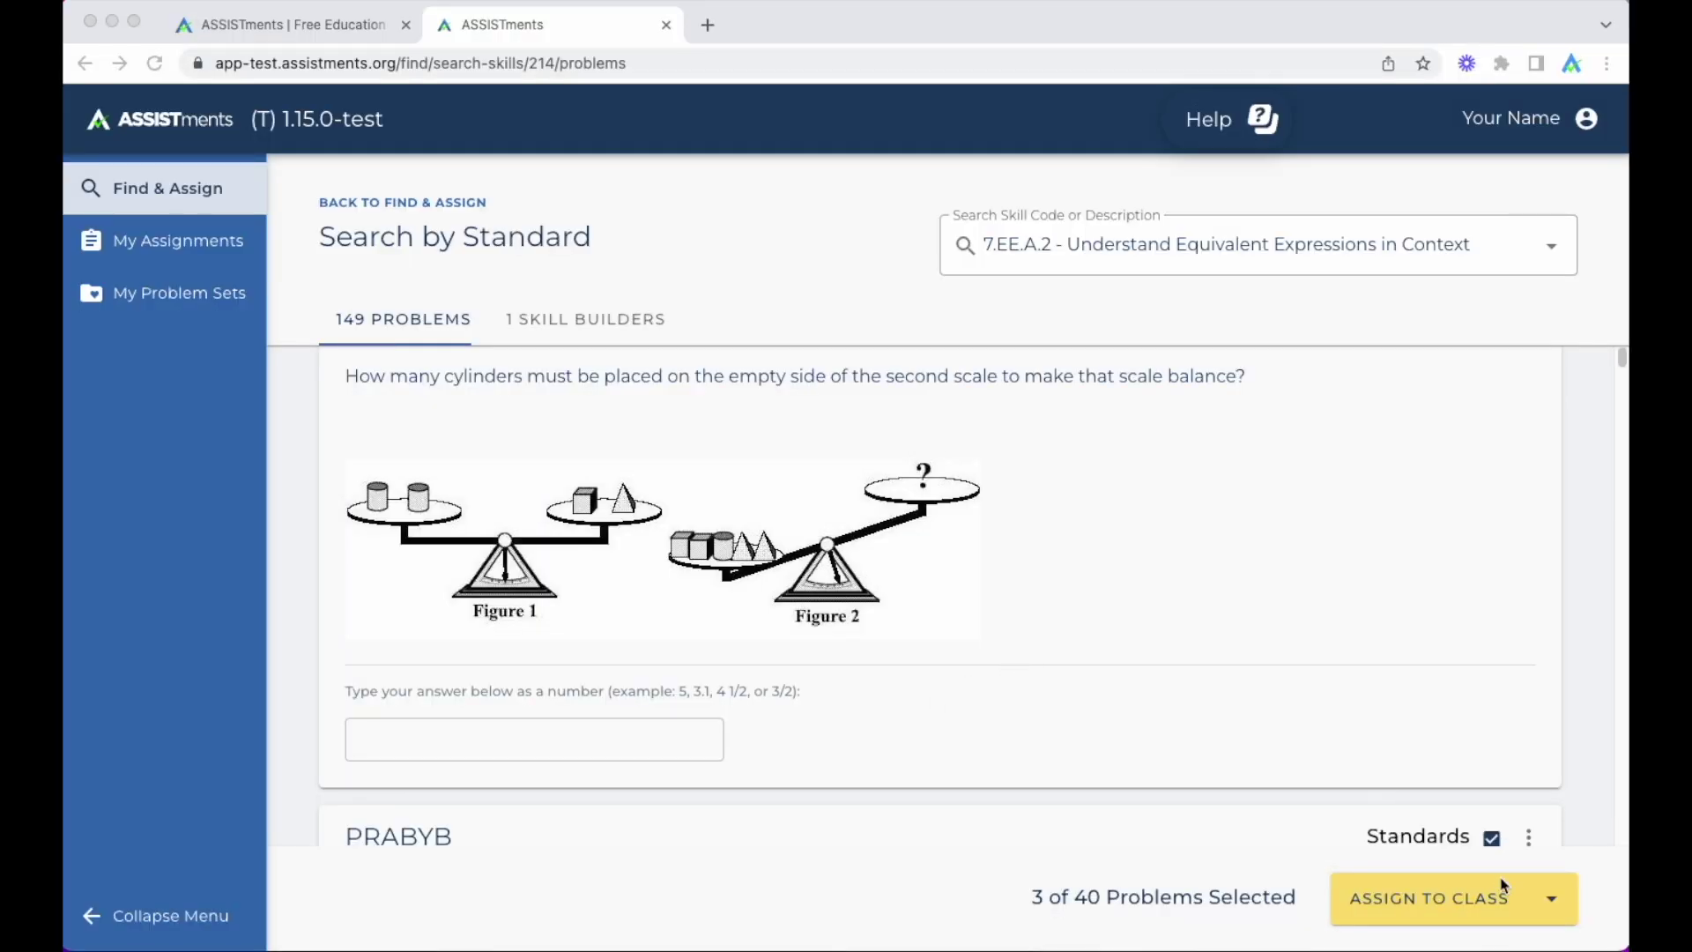
left_click(1478, 900)
left_click(1479, 901)
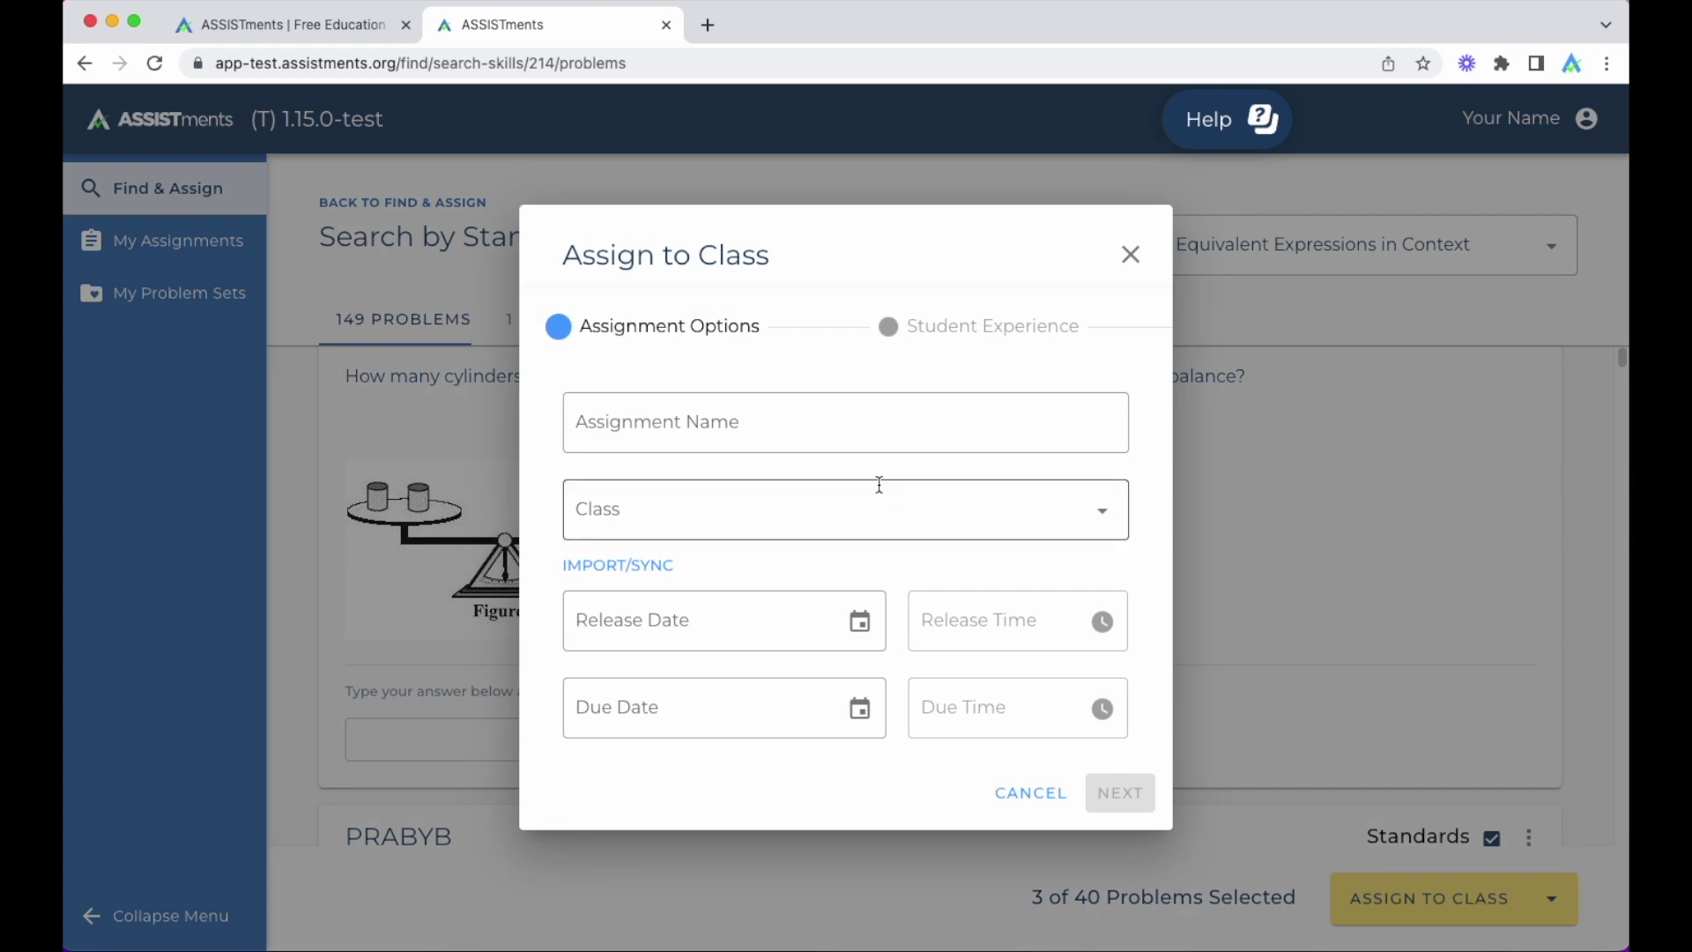
left_click(626, 411)
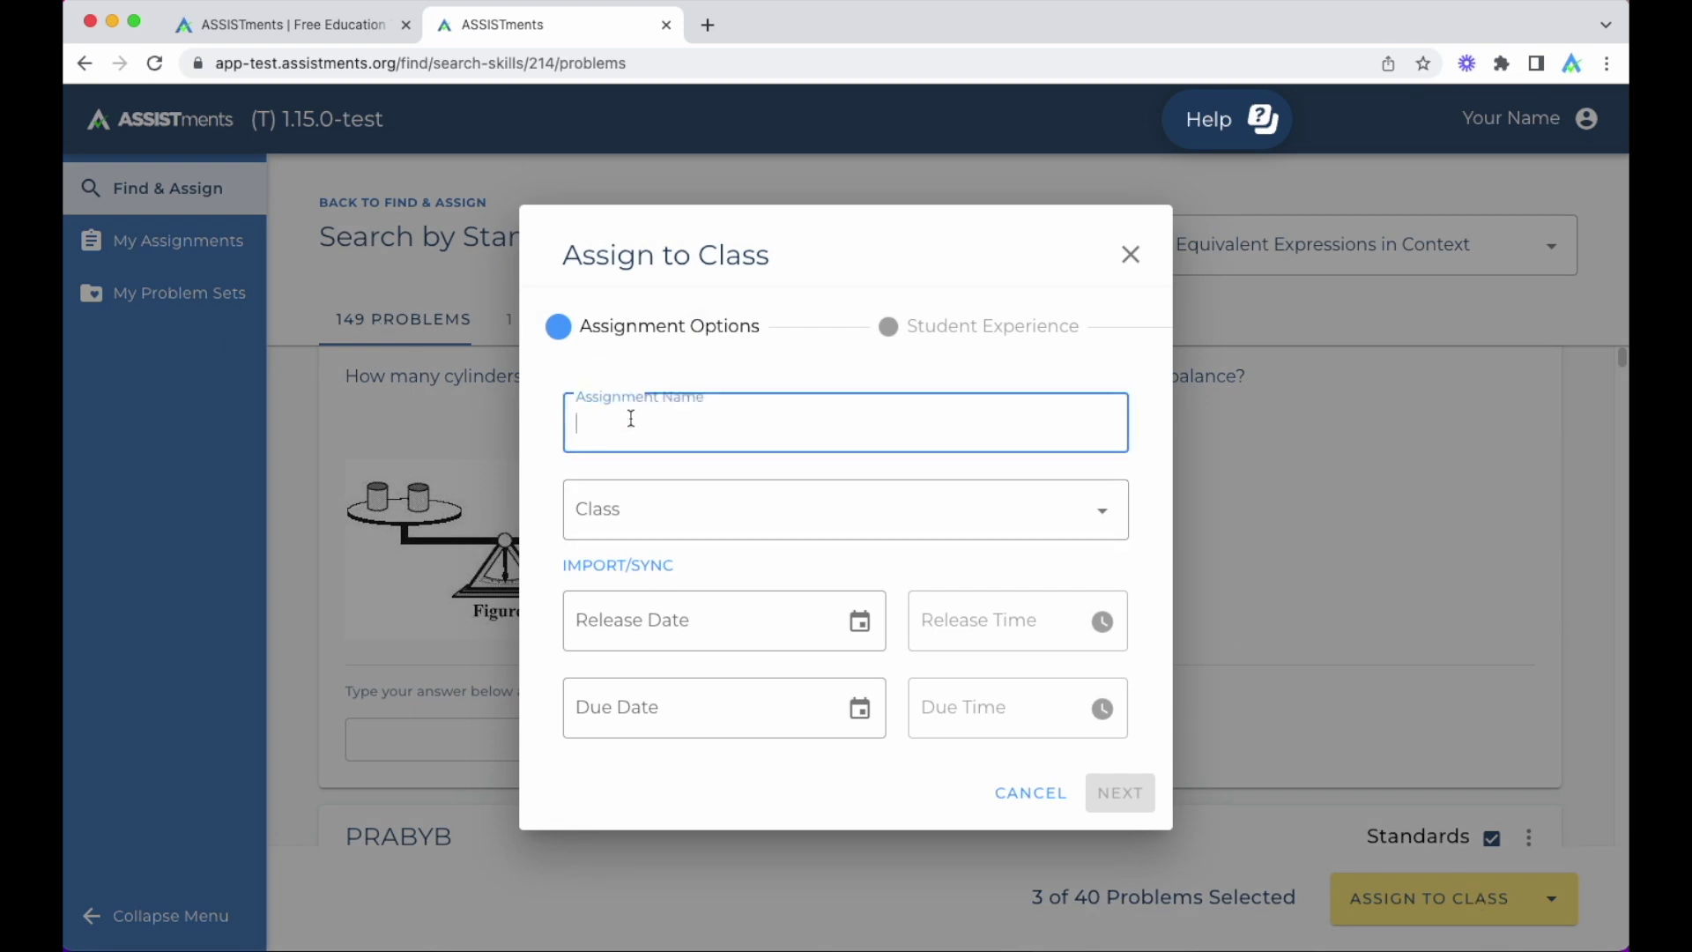
type("Monday Homework")
key("Tab")
View the class import and sync options without using them, and choose My Math Class for the assignment
left_click(657, 573)
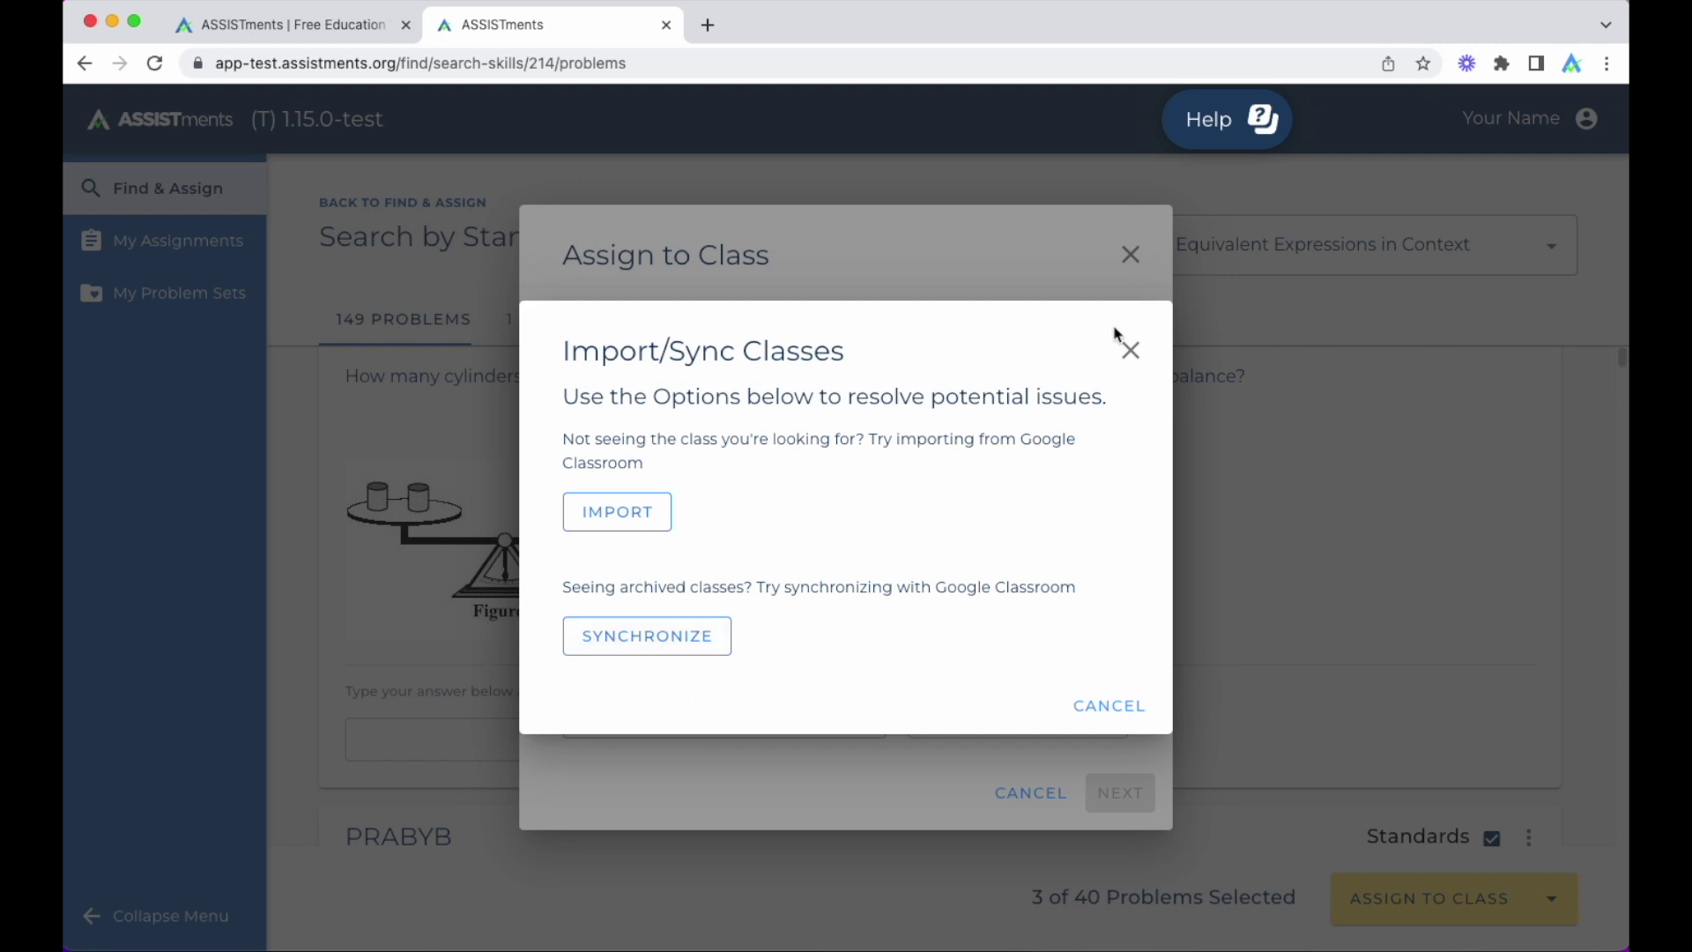
left_click(1135, 350)
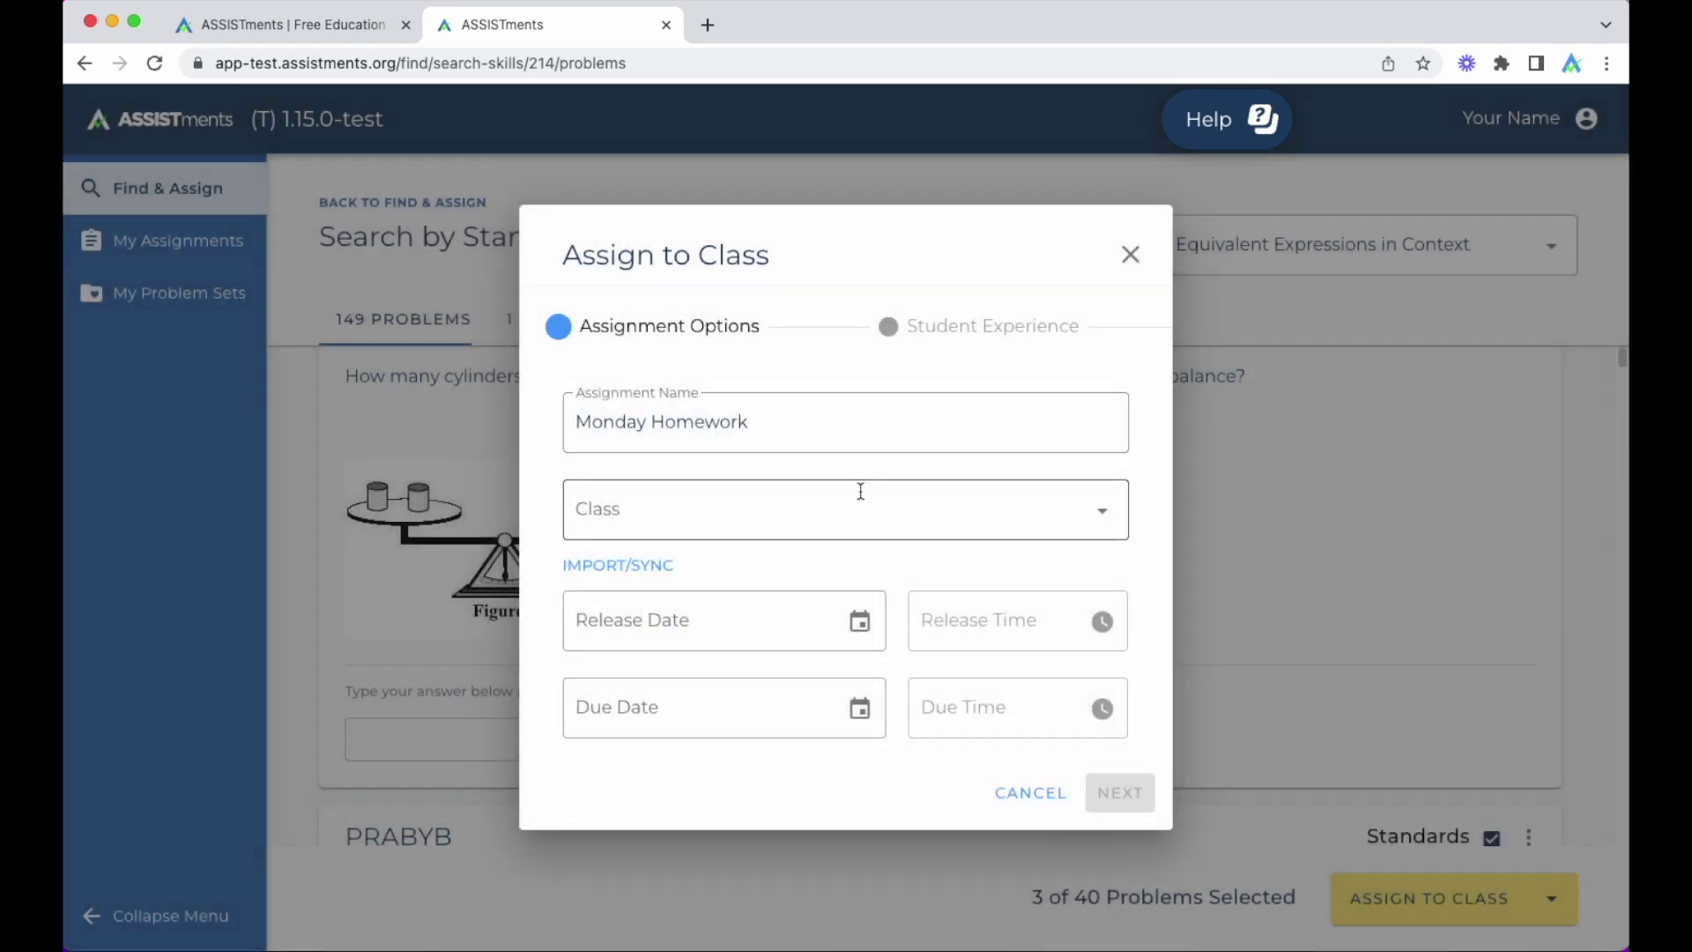
left_click(1106, 513)
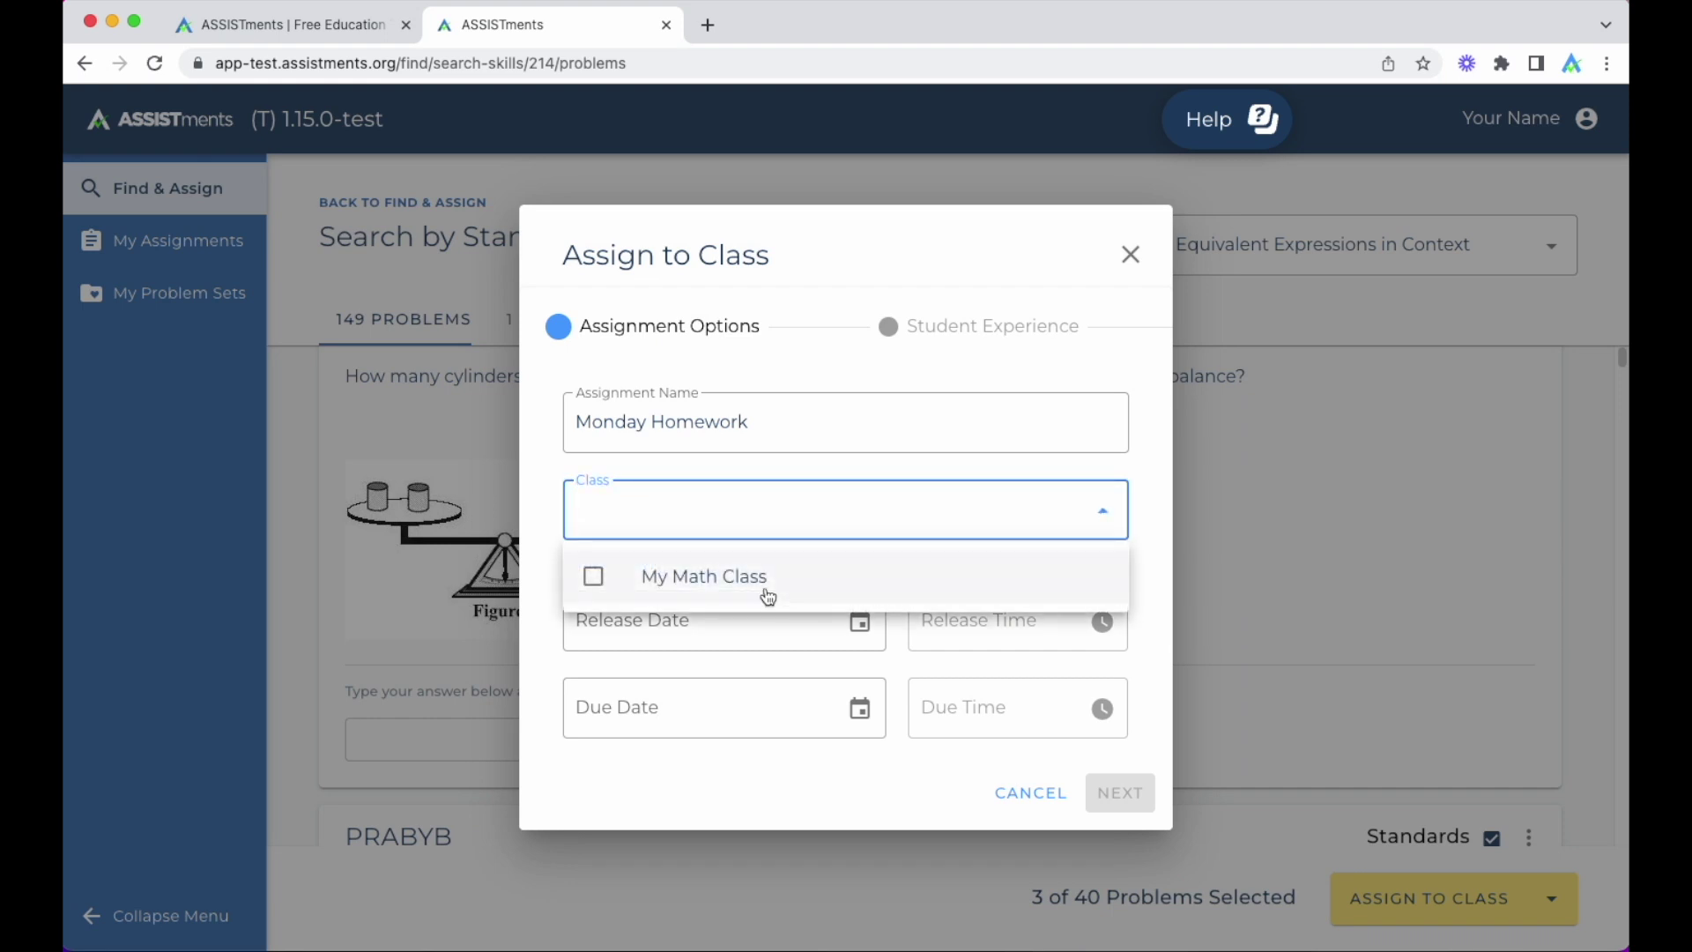
left_click(766, 590)
left_click(1110, 459)
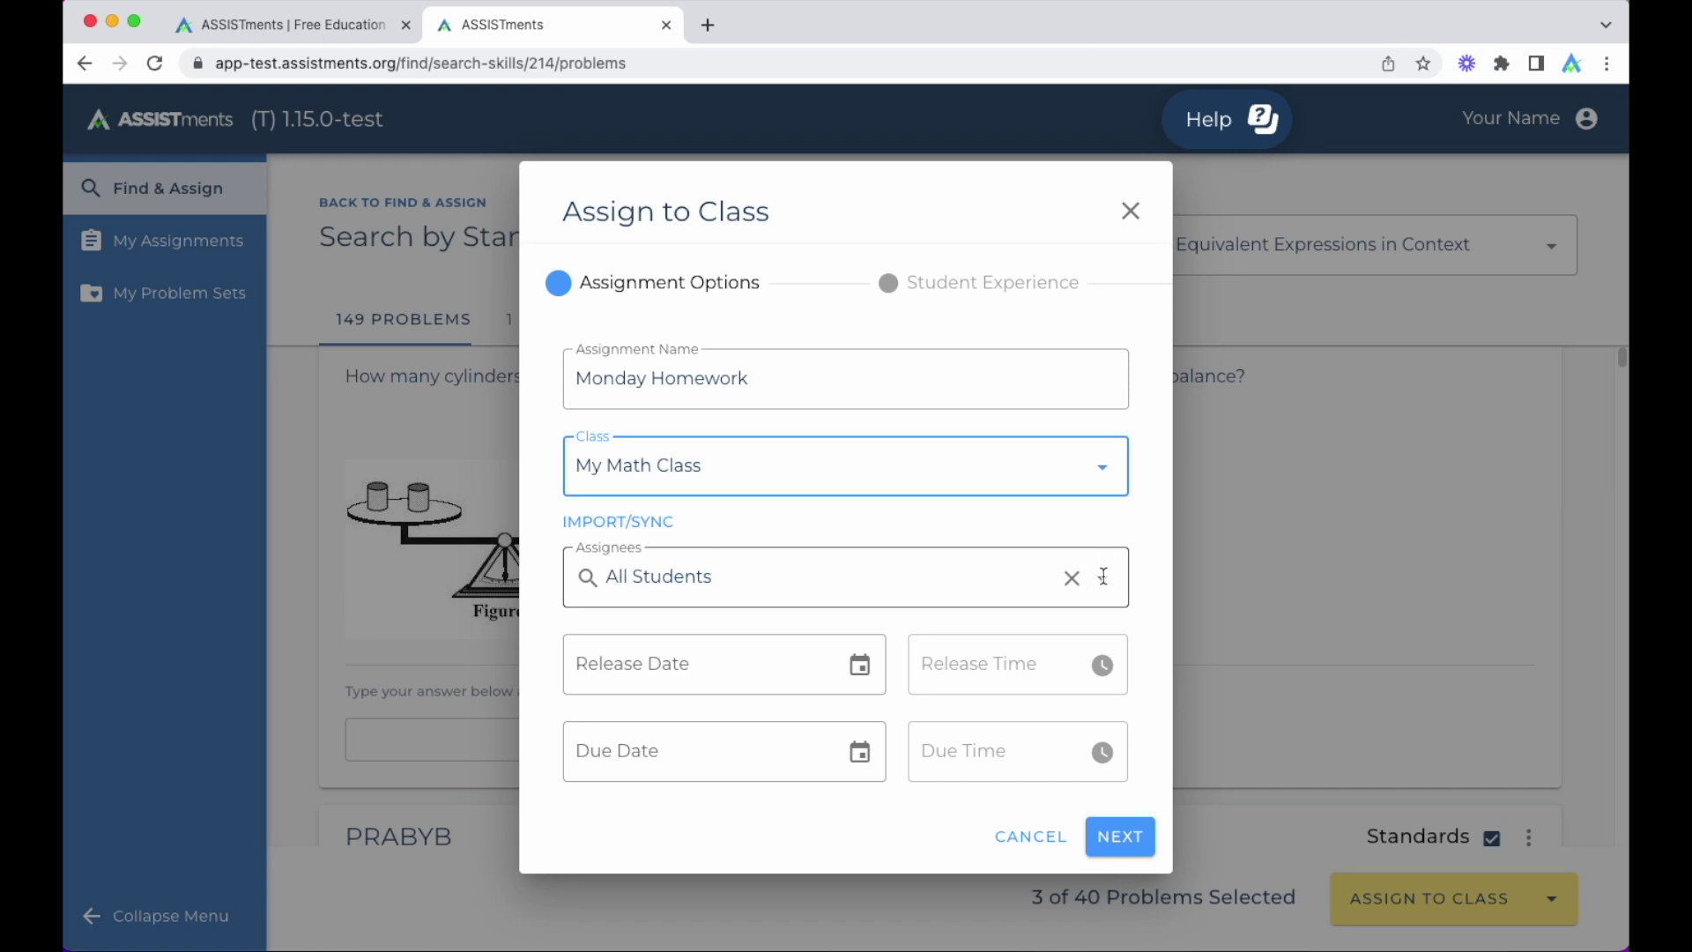
Limit the assignees to the first student in My Math Class by deselecting the second one
left_click(1104, 577)
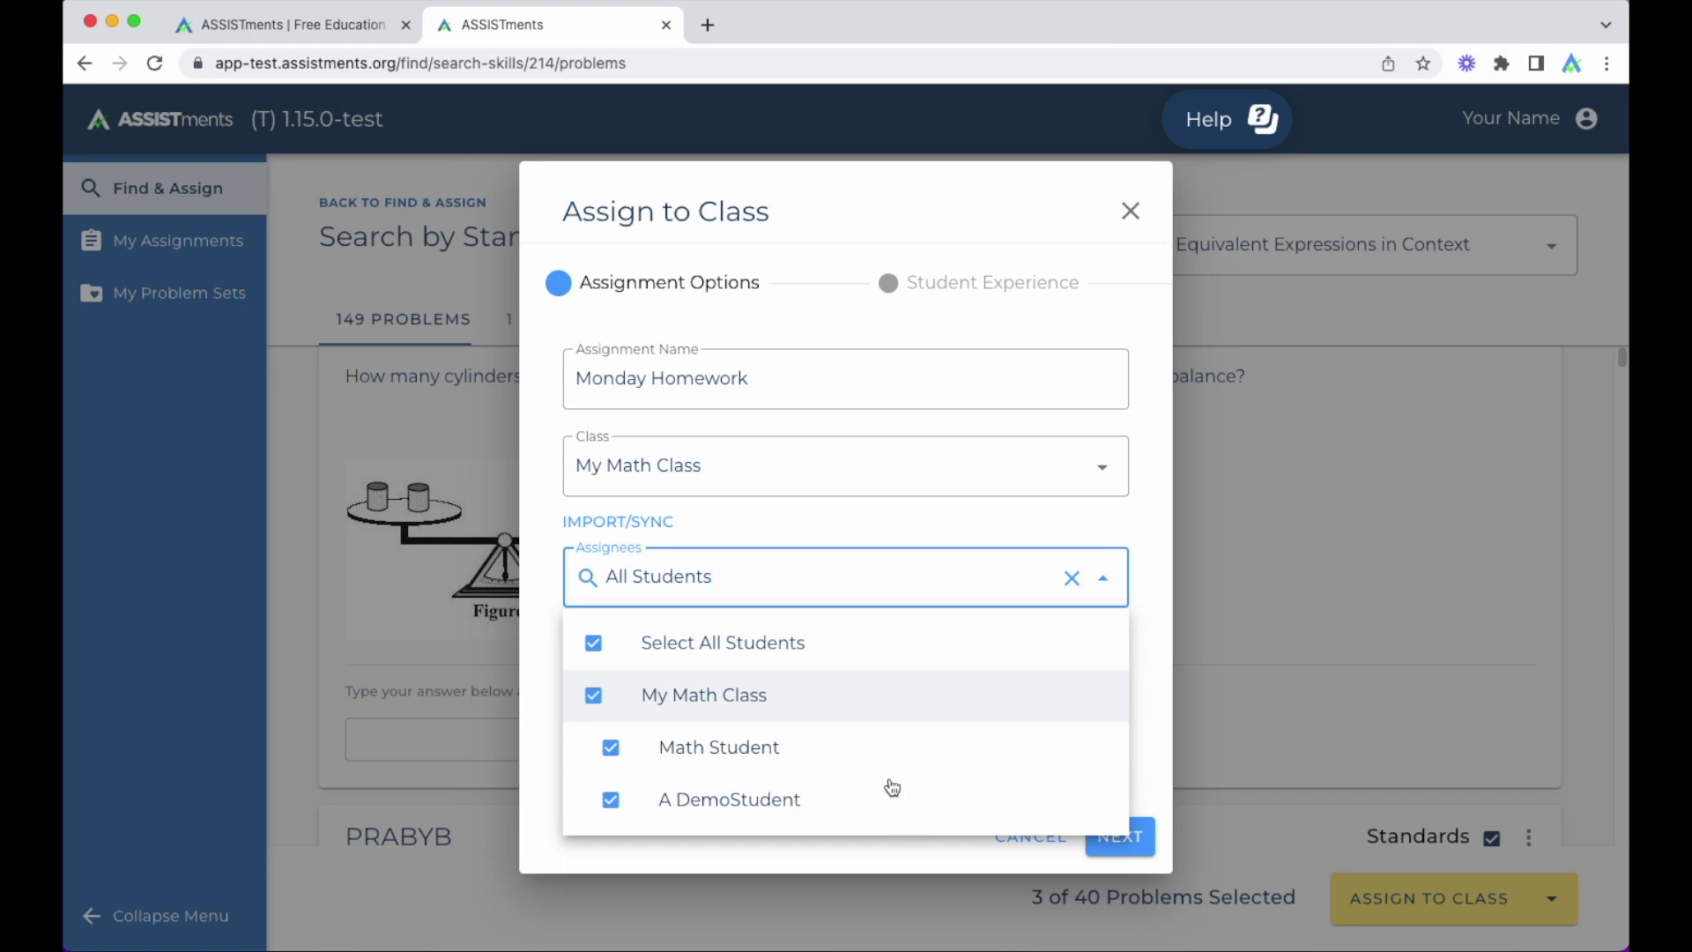
left_click(883, 807)
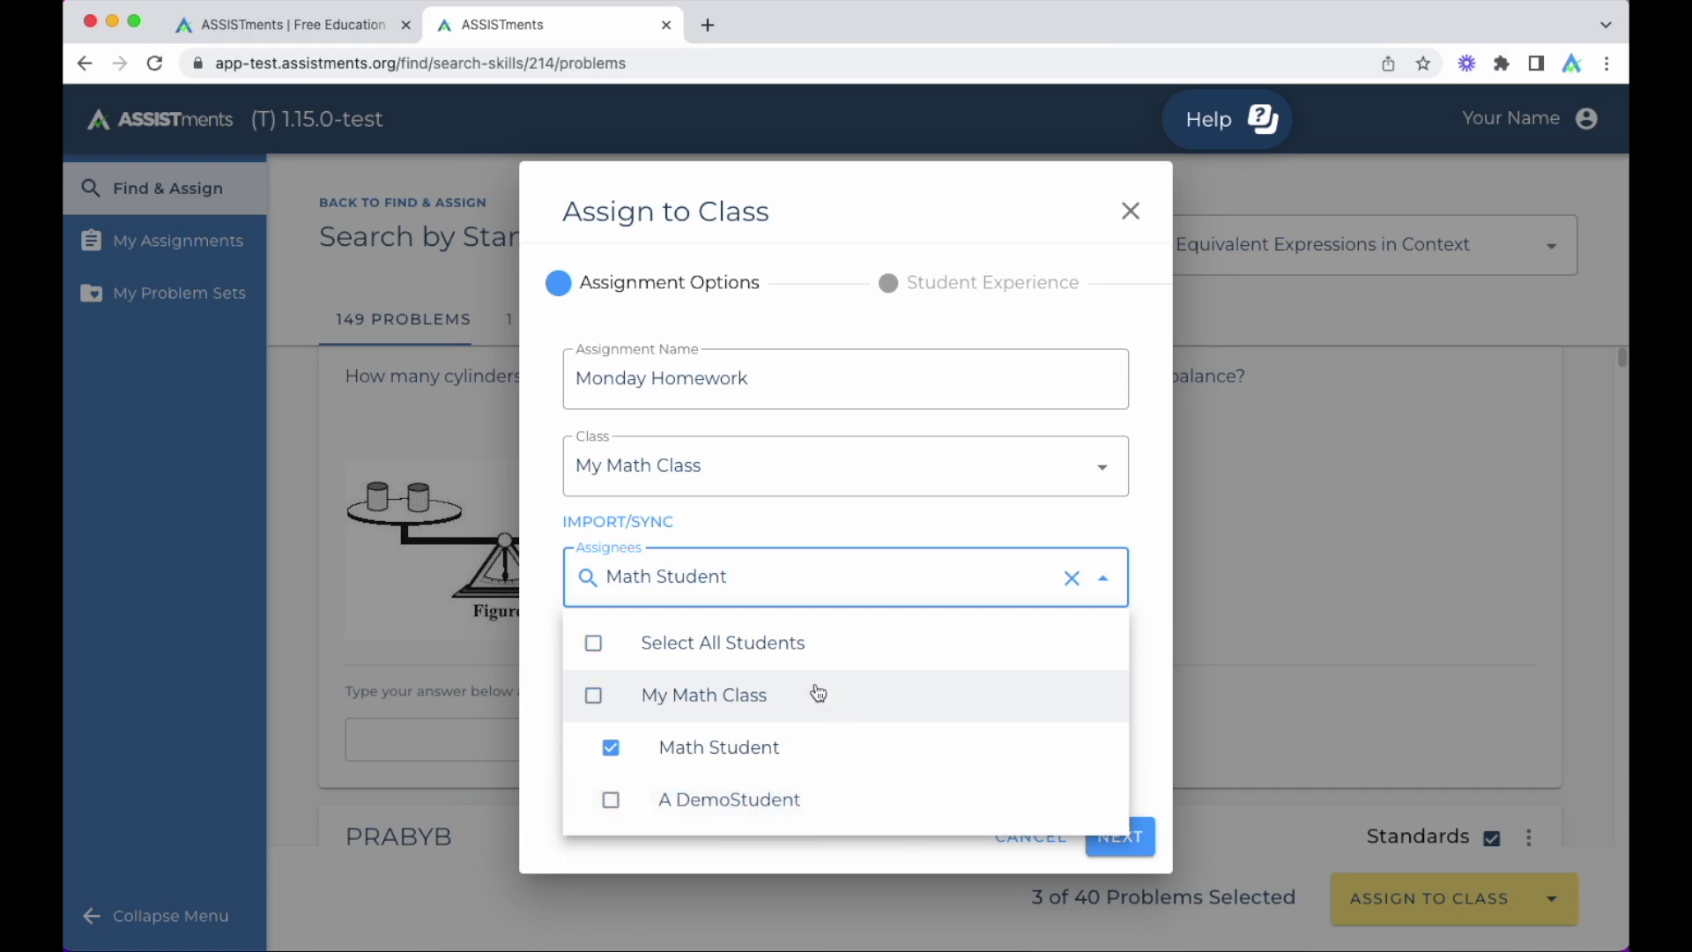
left_click(1103, 579)
Set the assignment's release date to 12/29/22 without a release time, and continue to the Student Experience settings
left_click(775, 767)
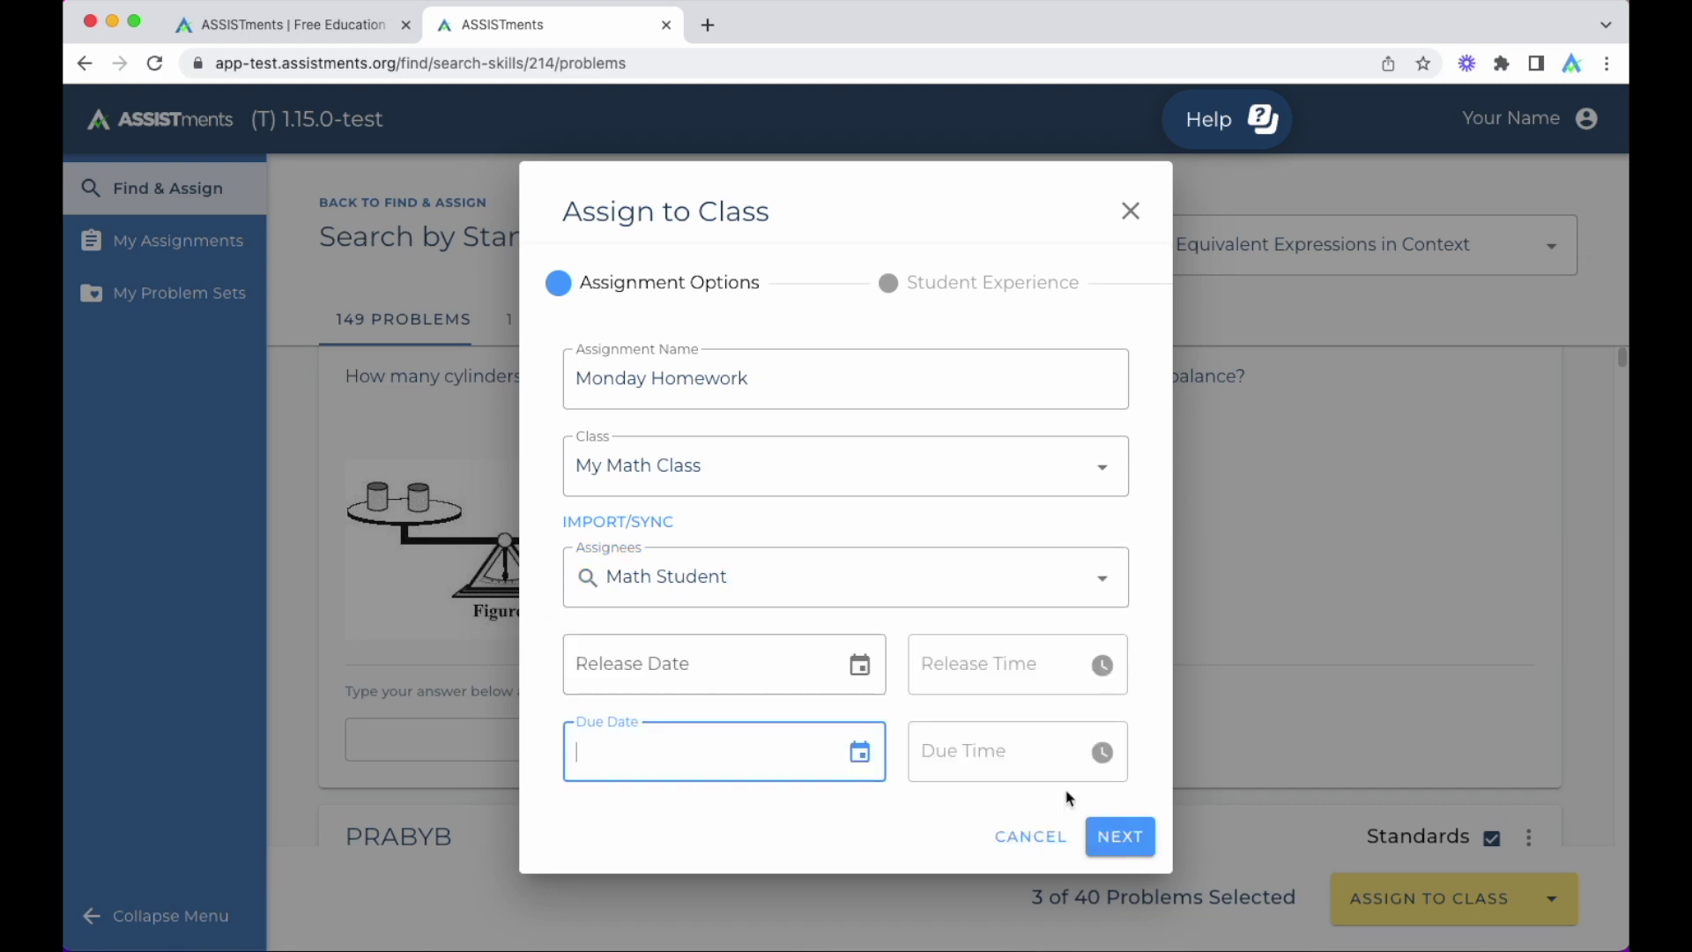
left_click(780, 674)
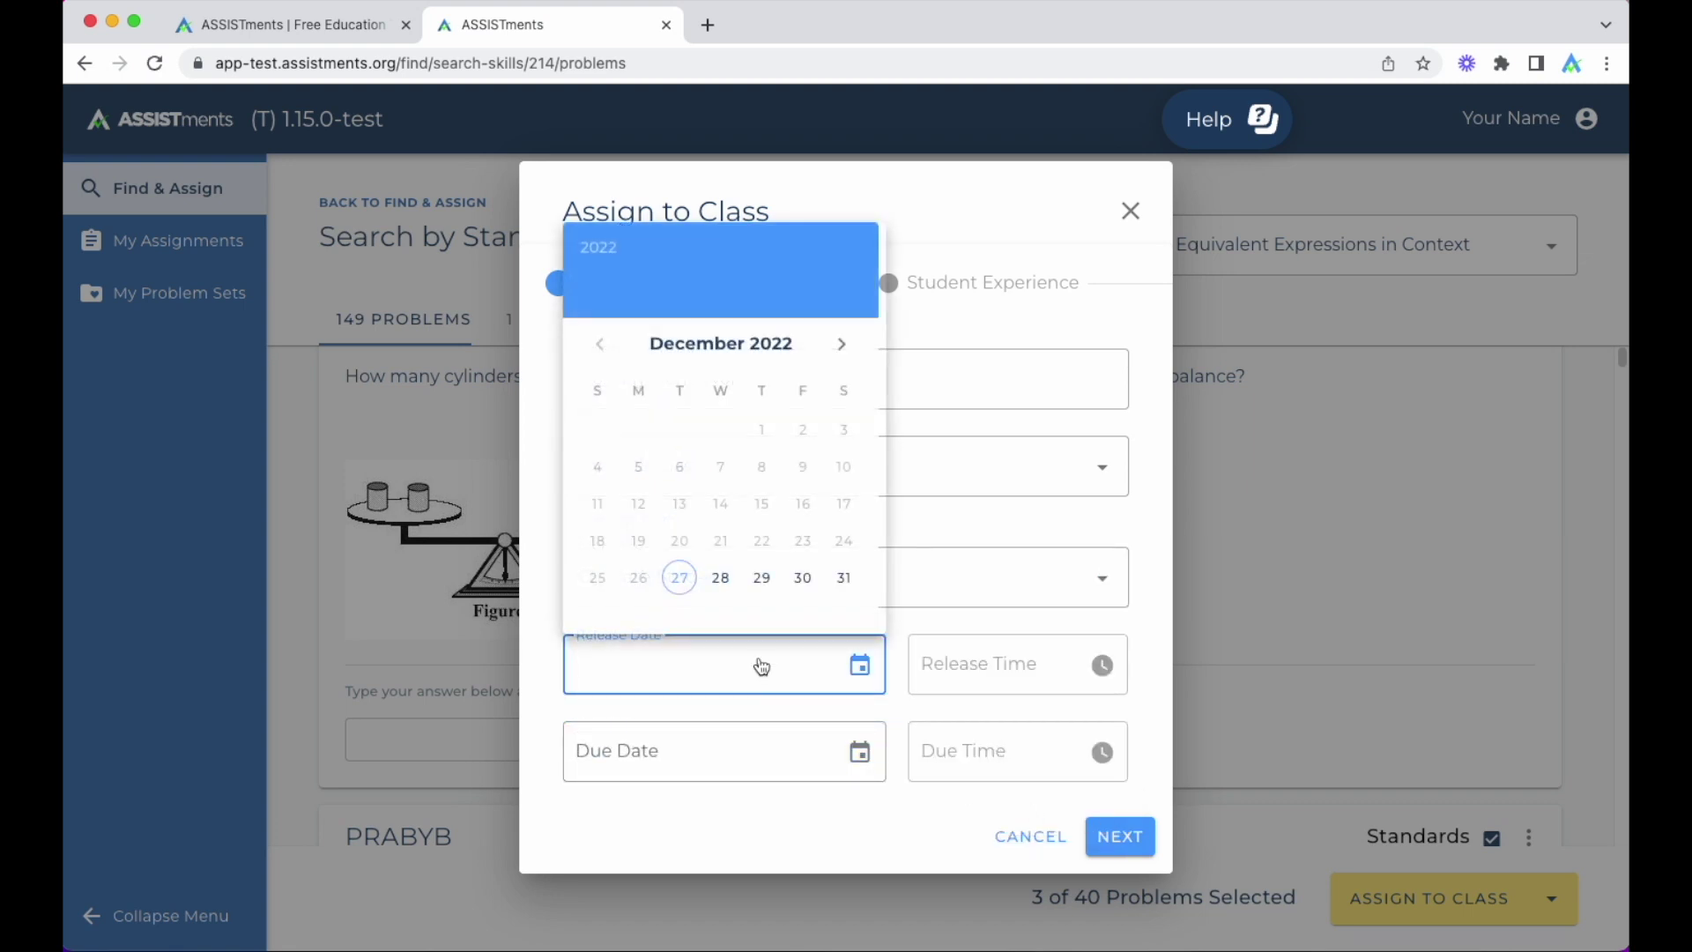
left_click(760, 578)
left_click(1101, 665)
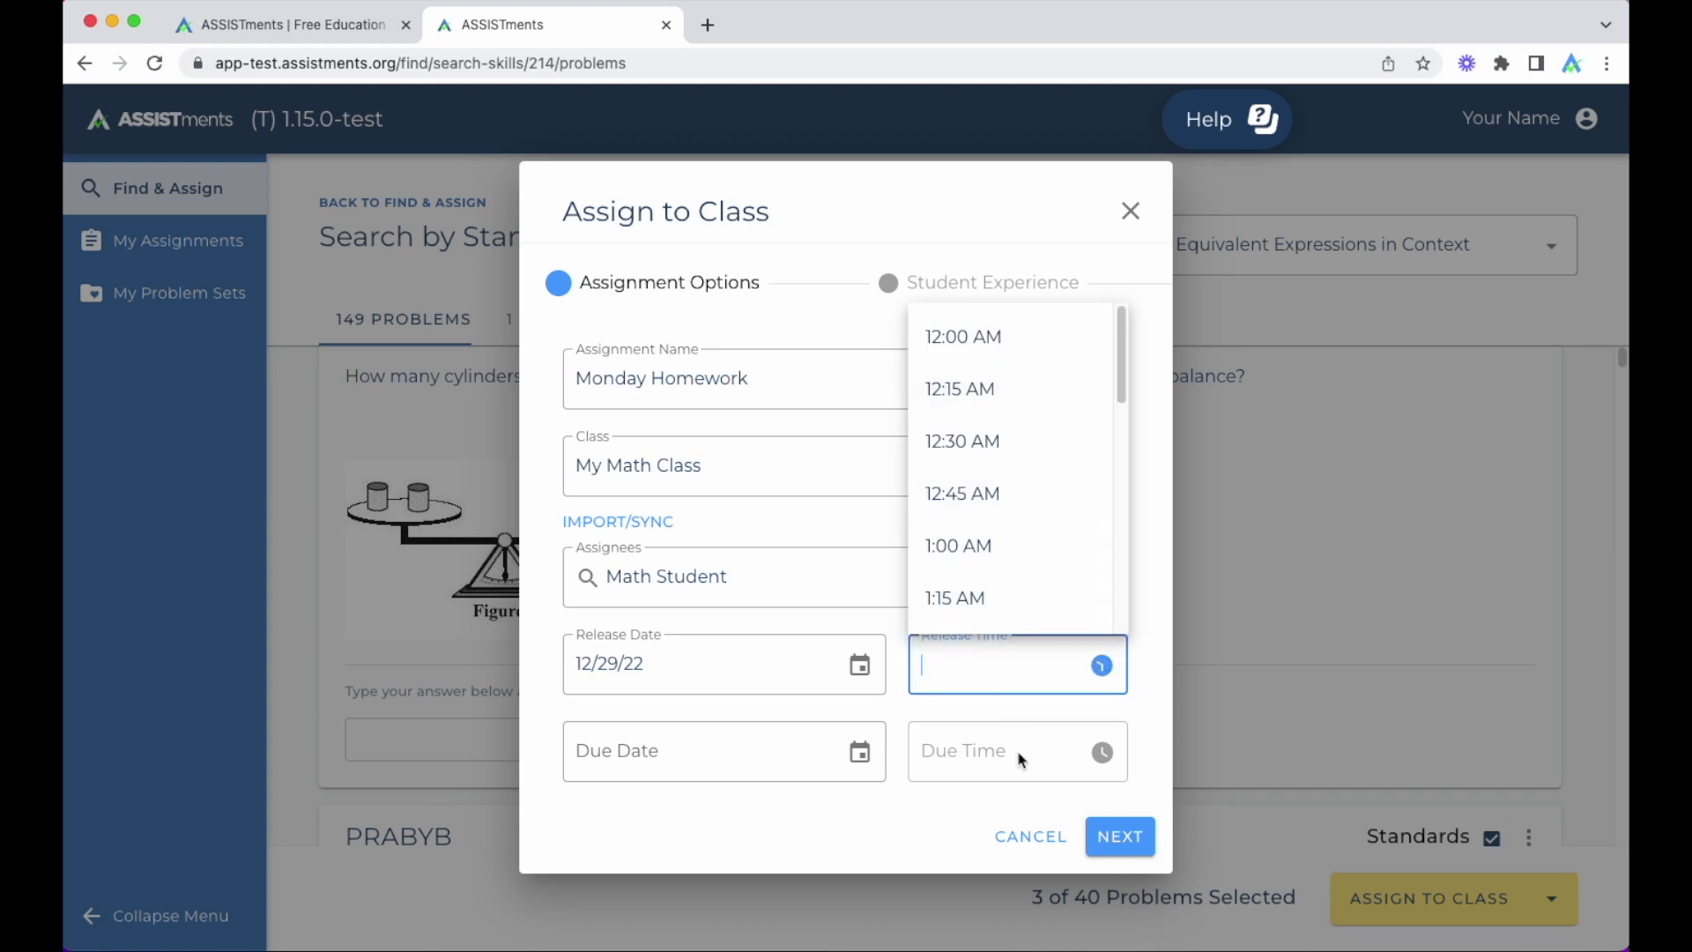
left_click(1040, 797)
left_click(1112, 837)
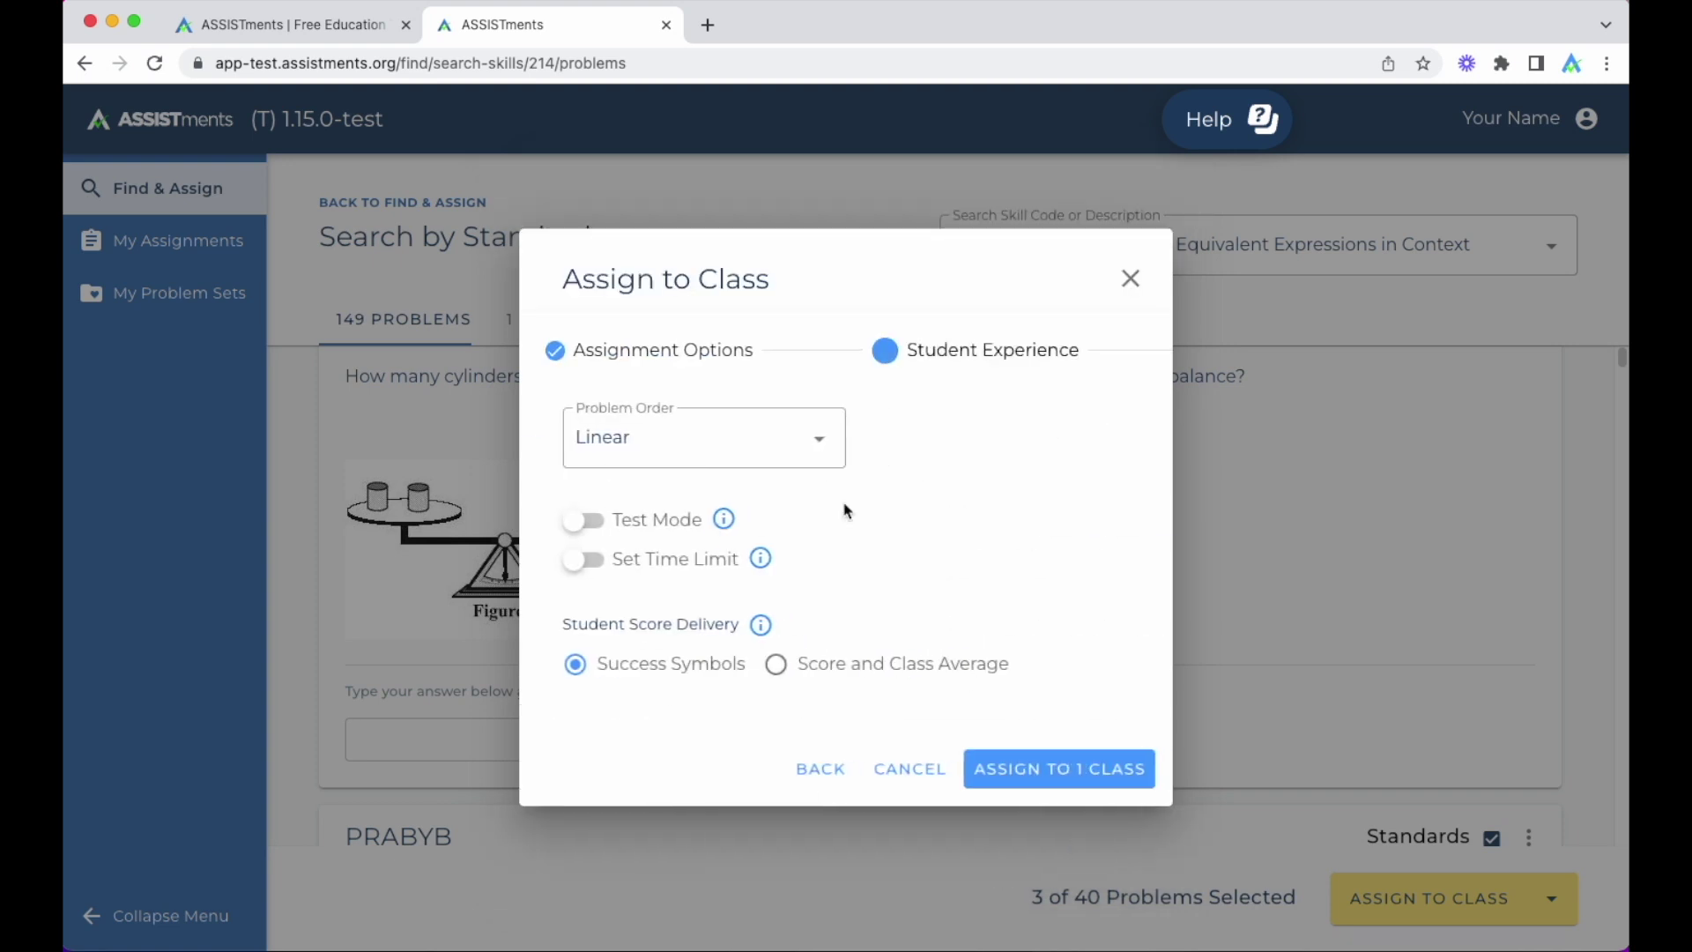
View the available problem order options for the assignment, keeping Linear
left_click(811, 444)
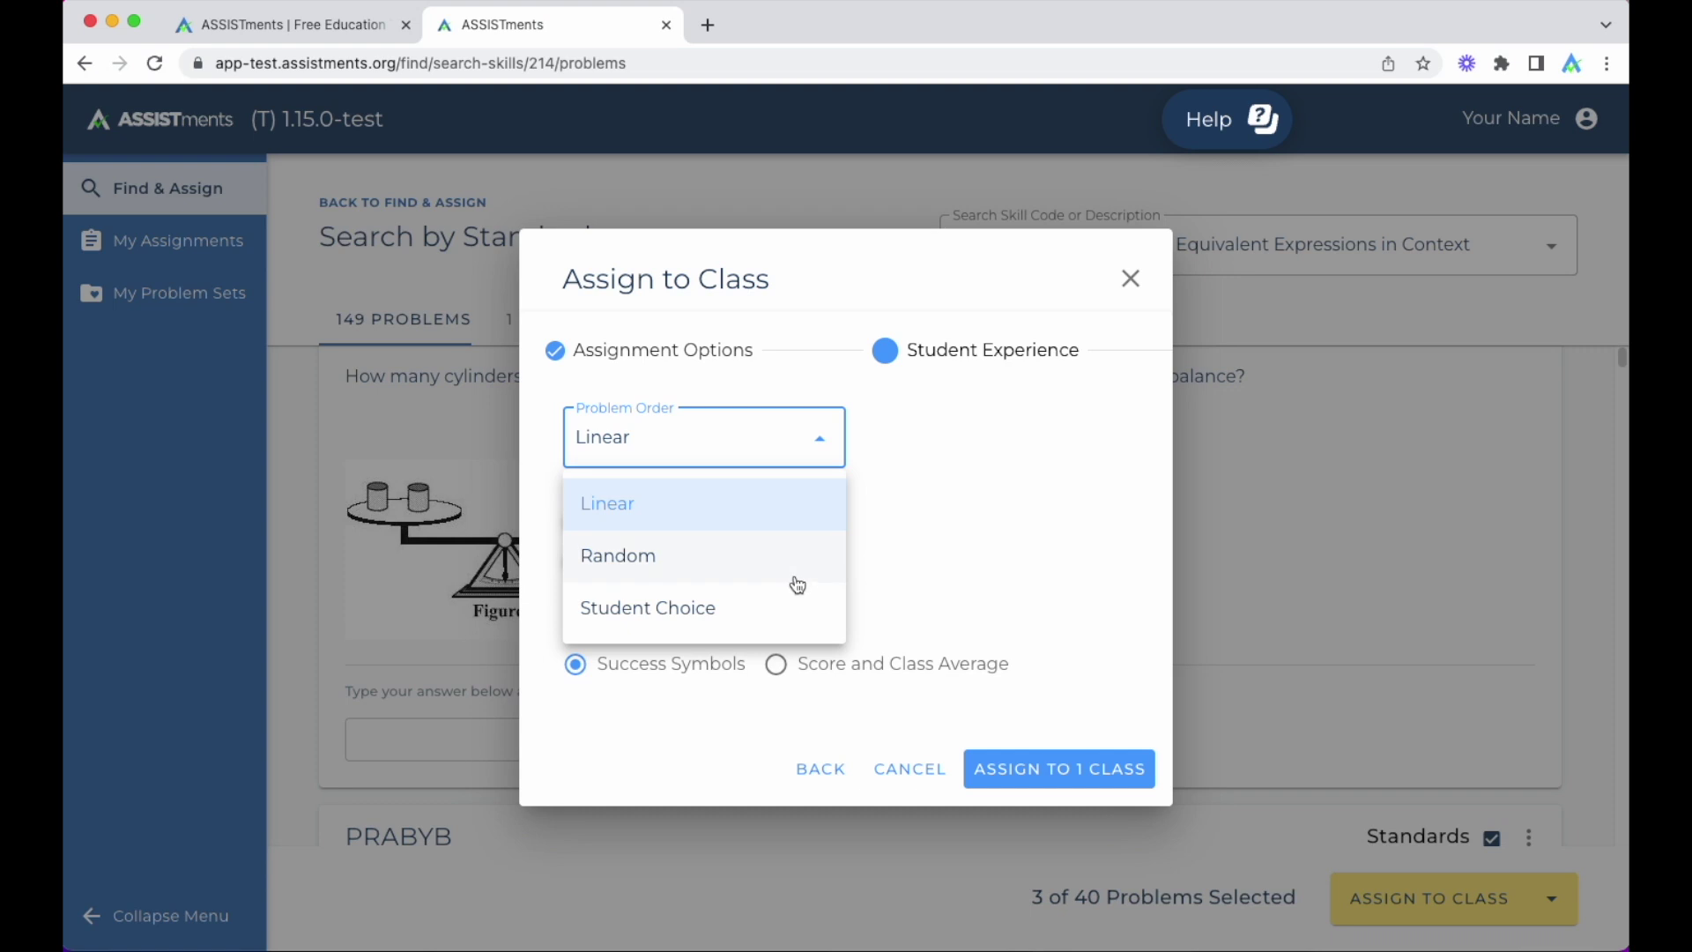
left_click(826, 447)
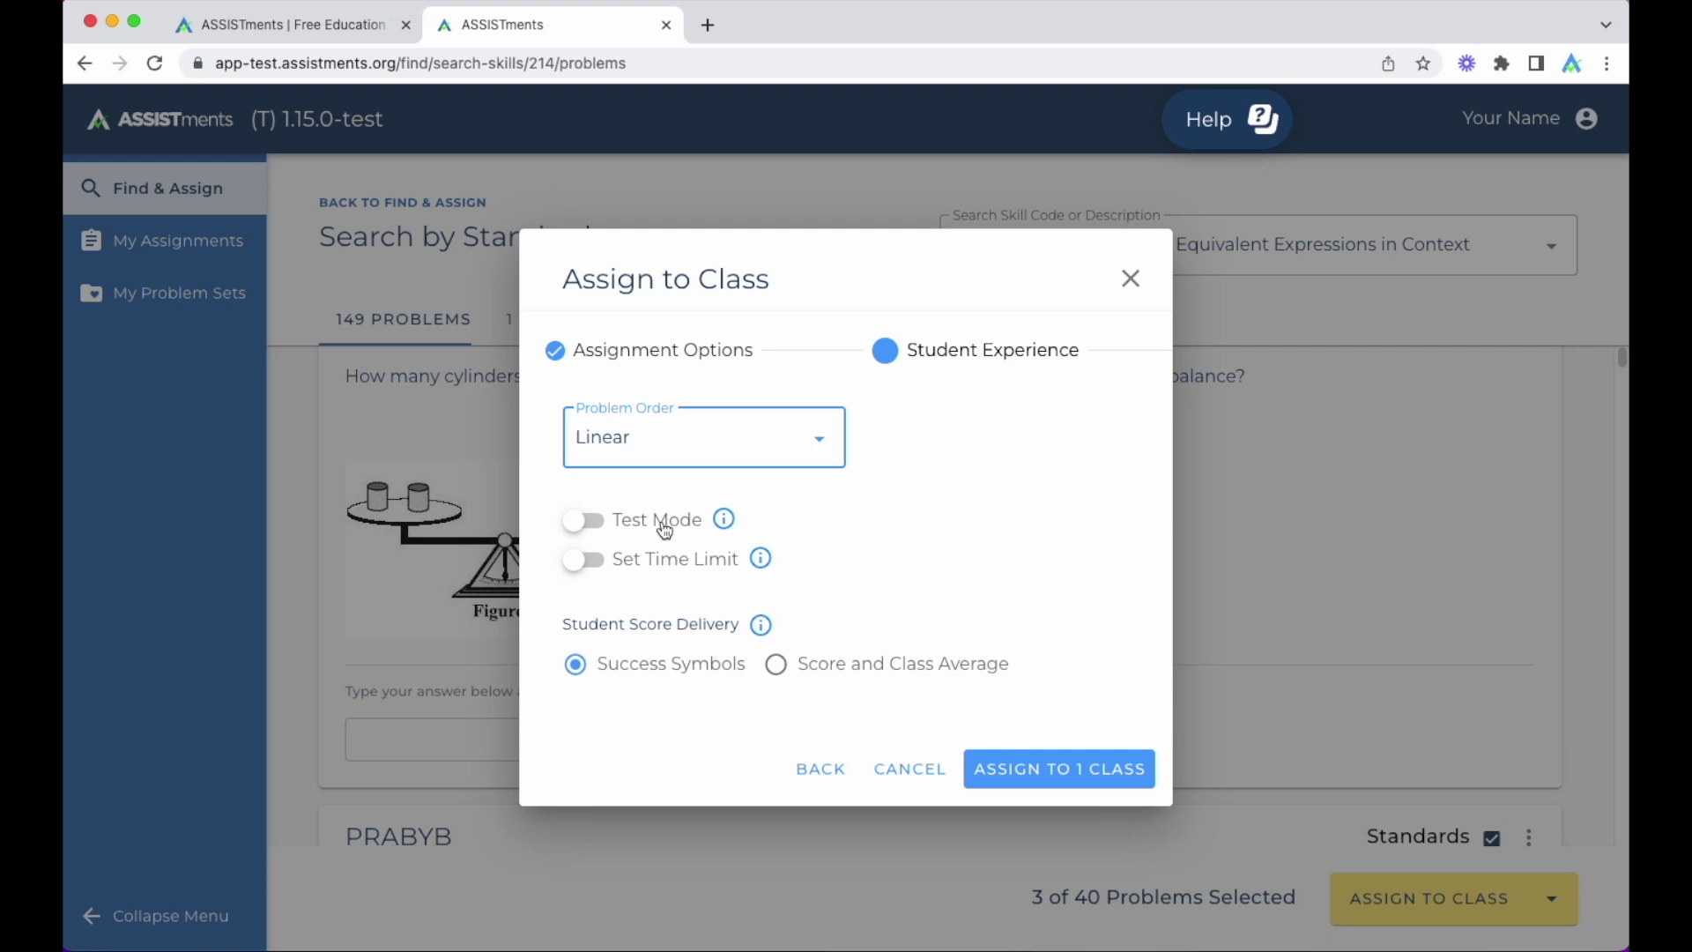
Read the explanations for Test Mode, Set Time Limit and Student Score Delivery without changing these settings
left_click(727, 525)
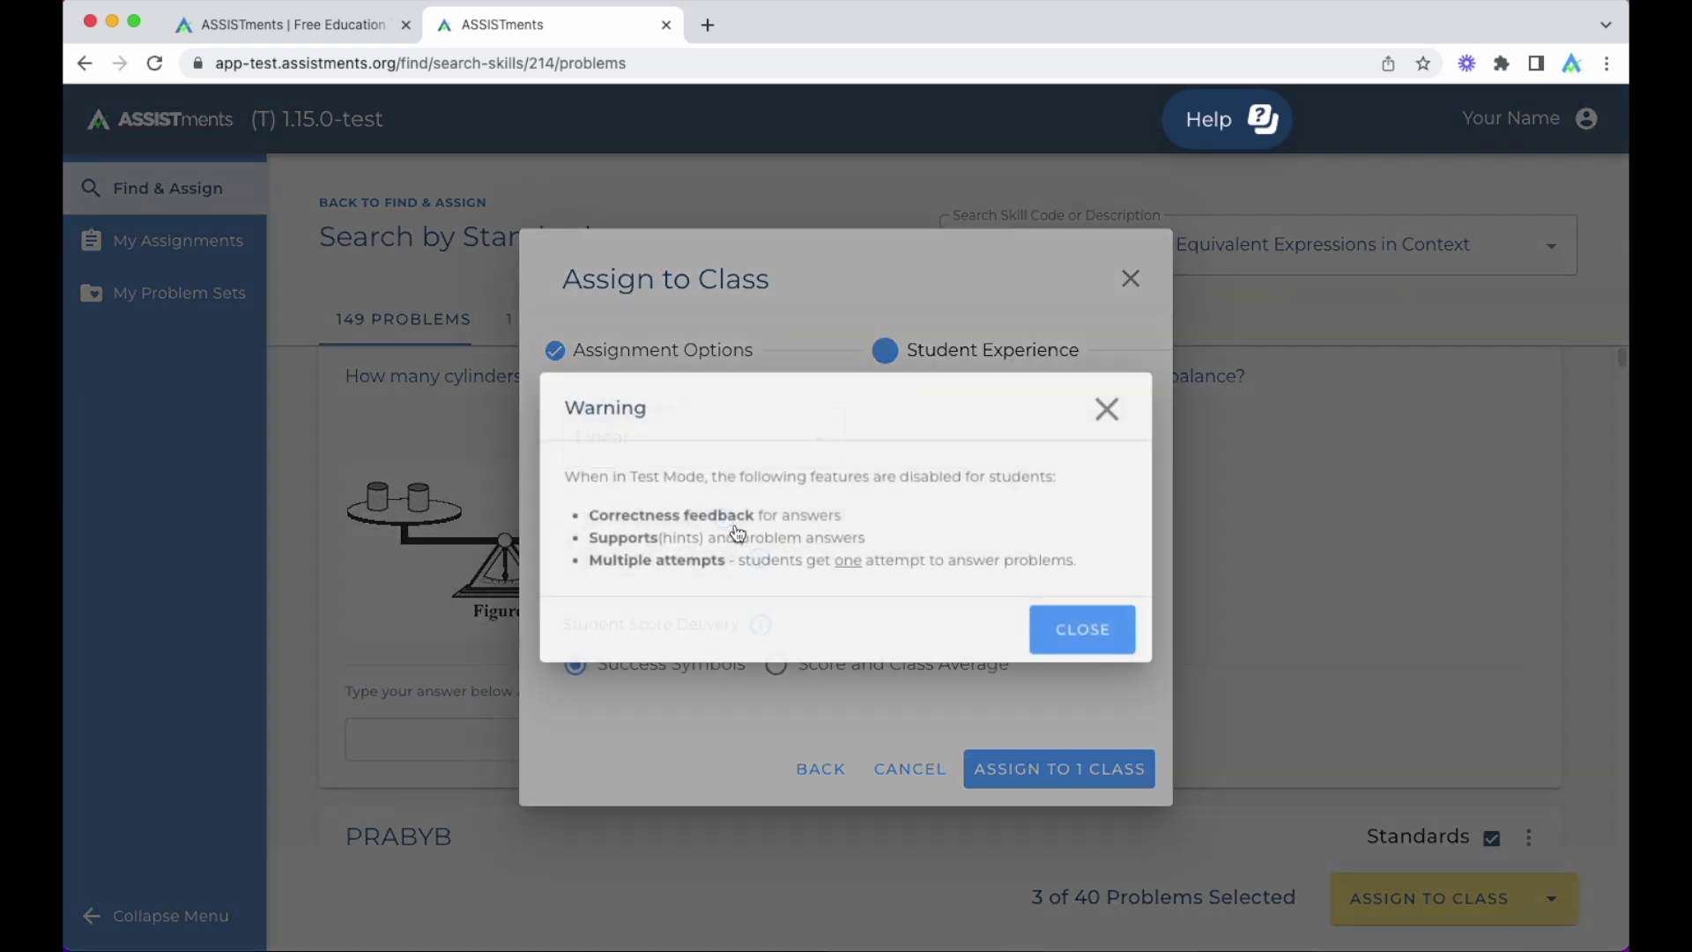
left_click(1125, 633)
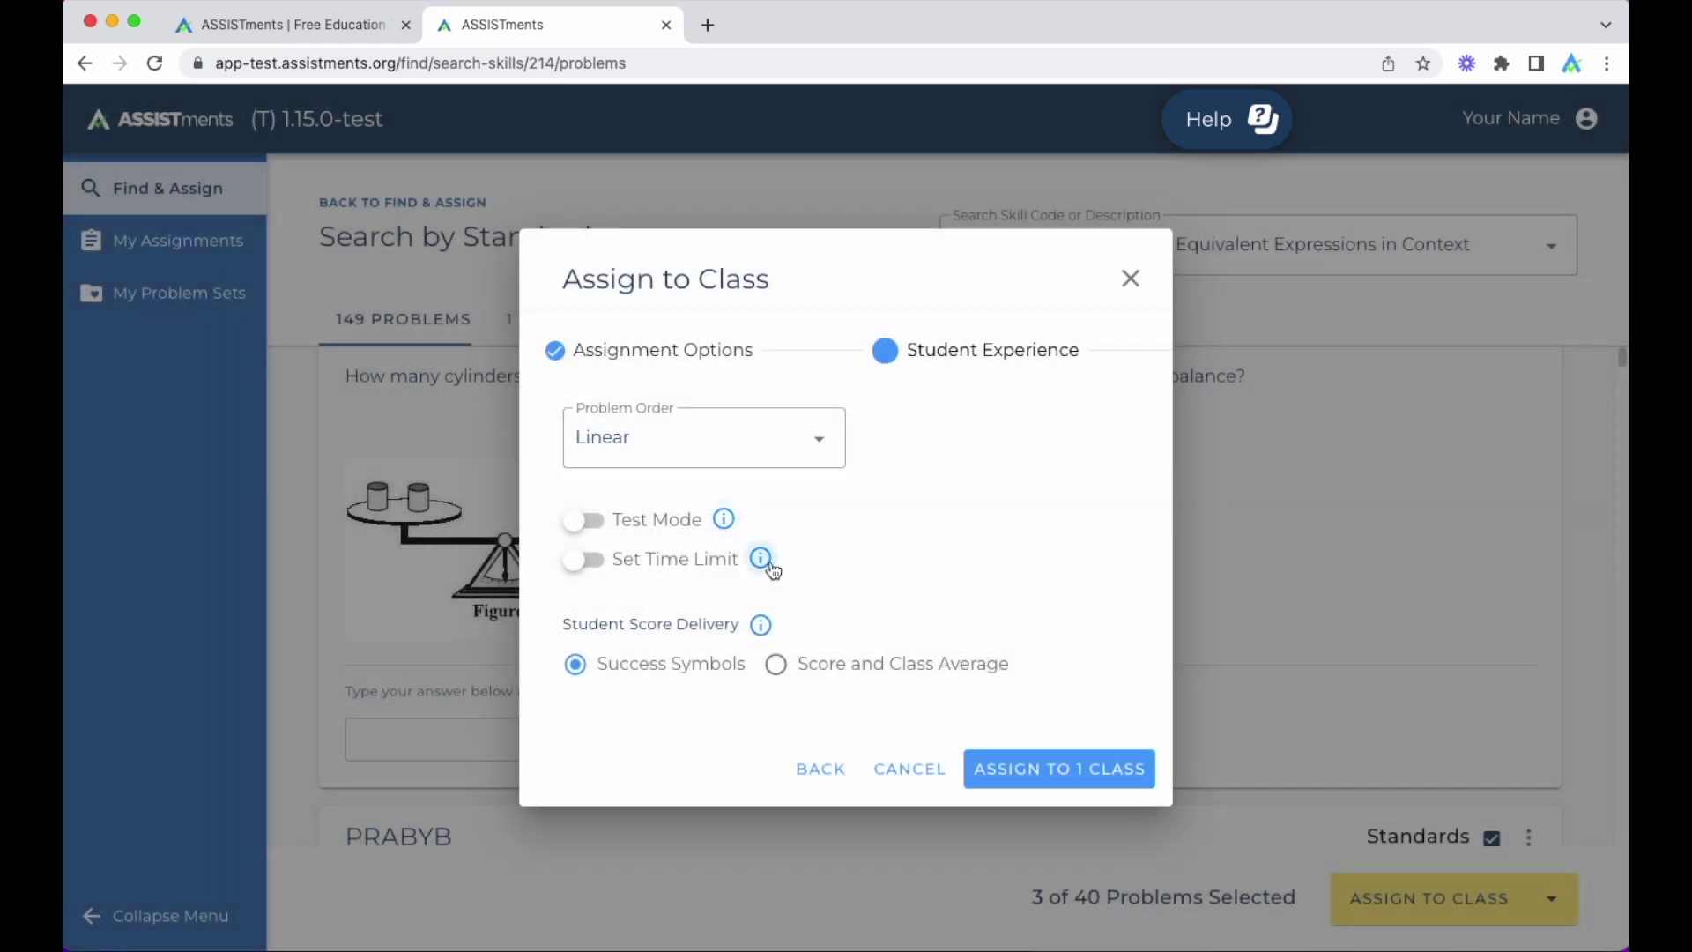
left_click(772, 568)
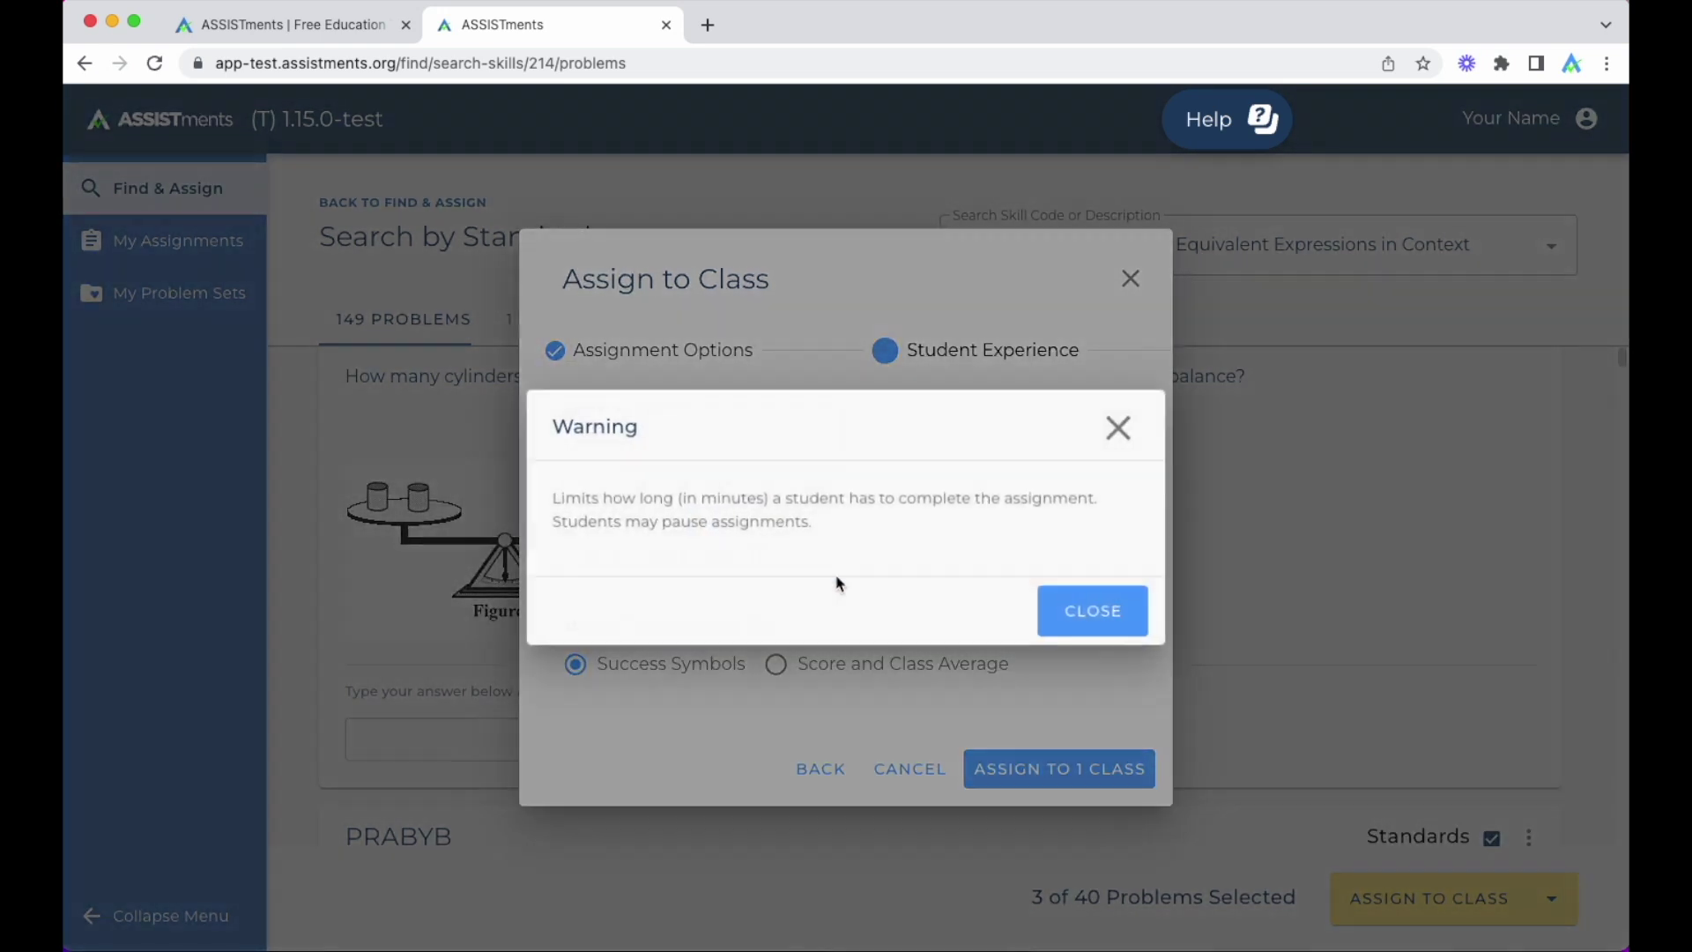
left_click(1135, 621)
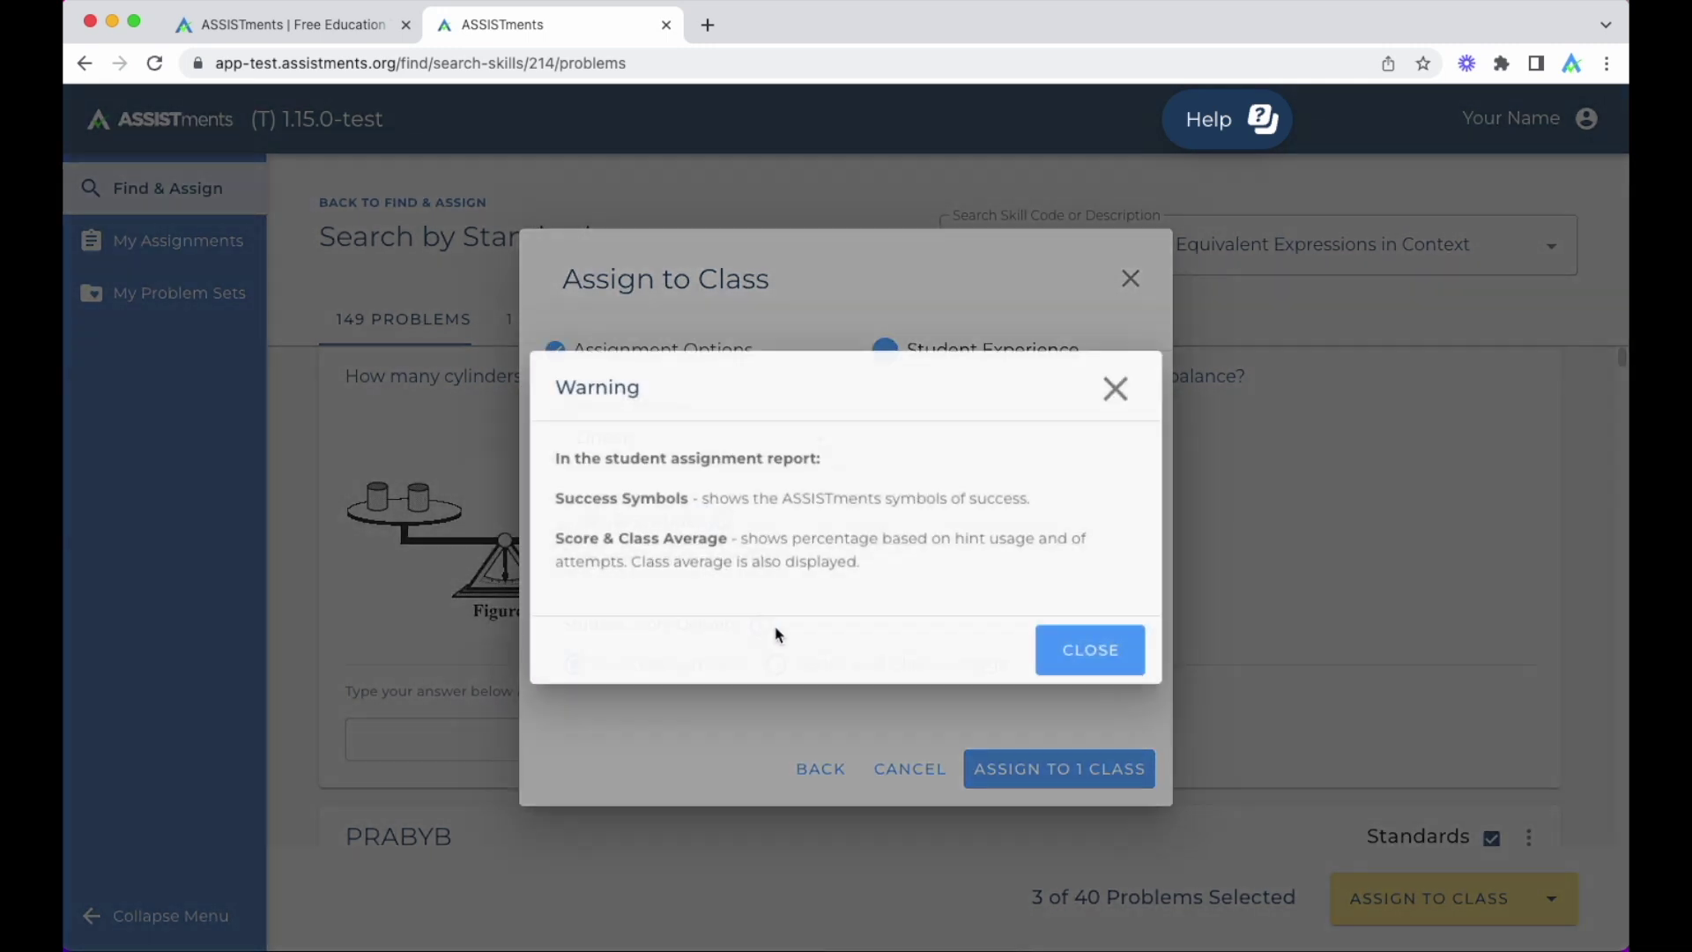
left_click(761, 624)
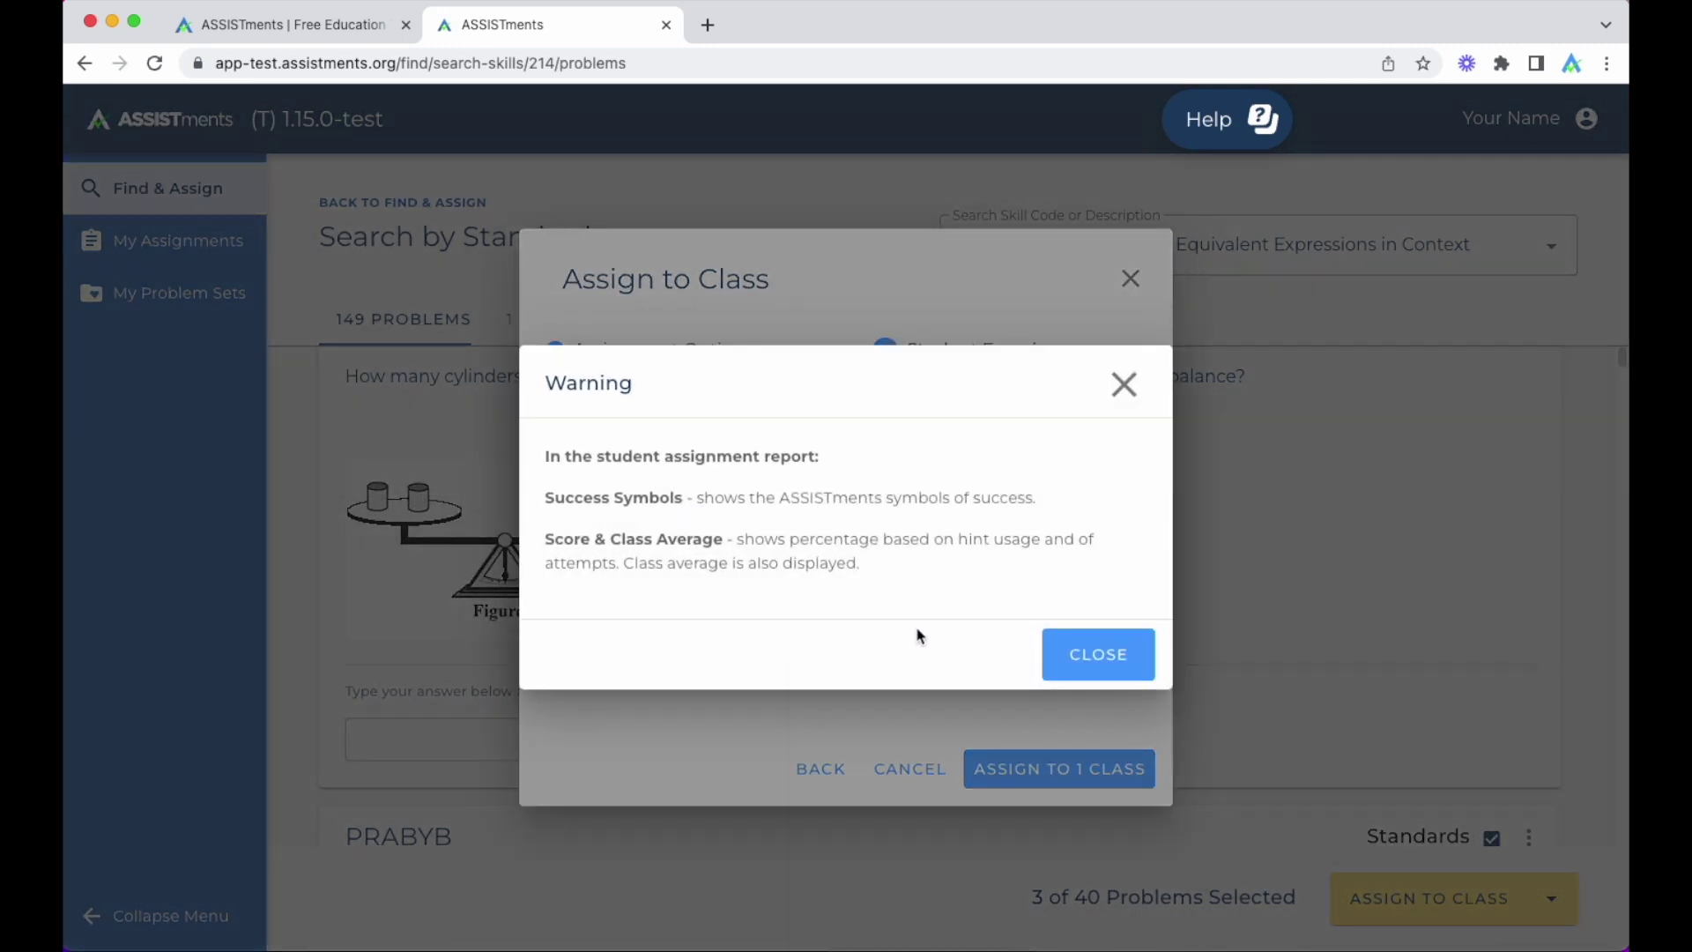
left_click(1126, 638)
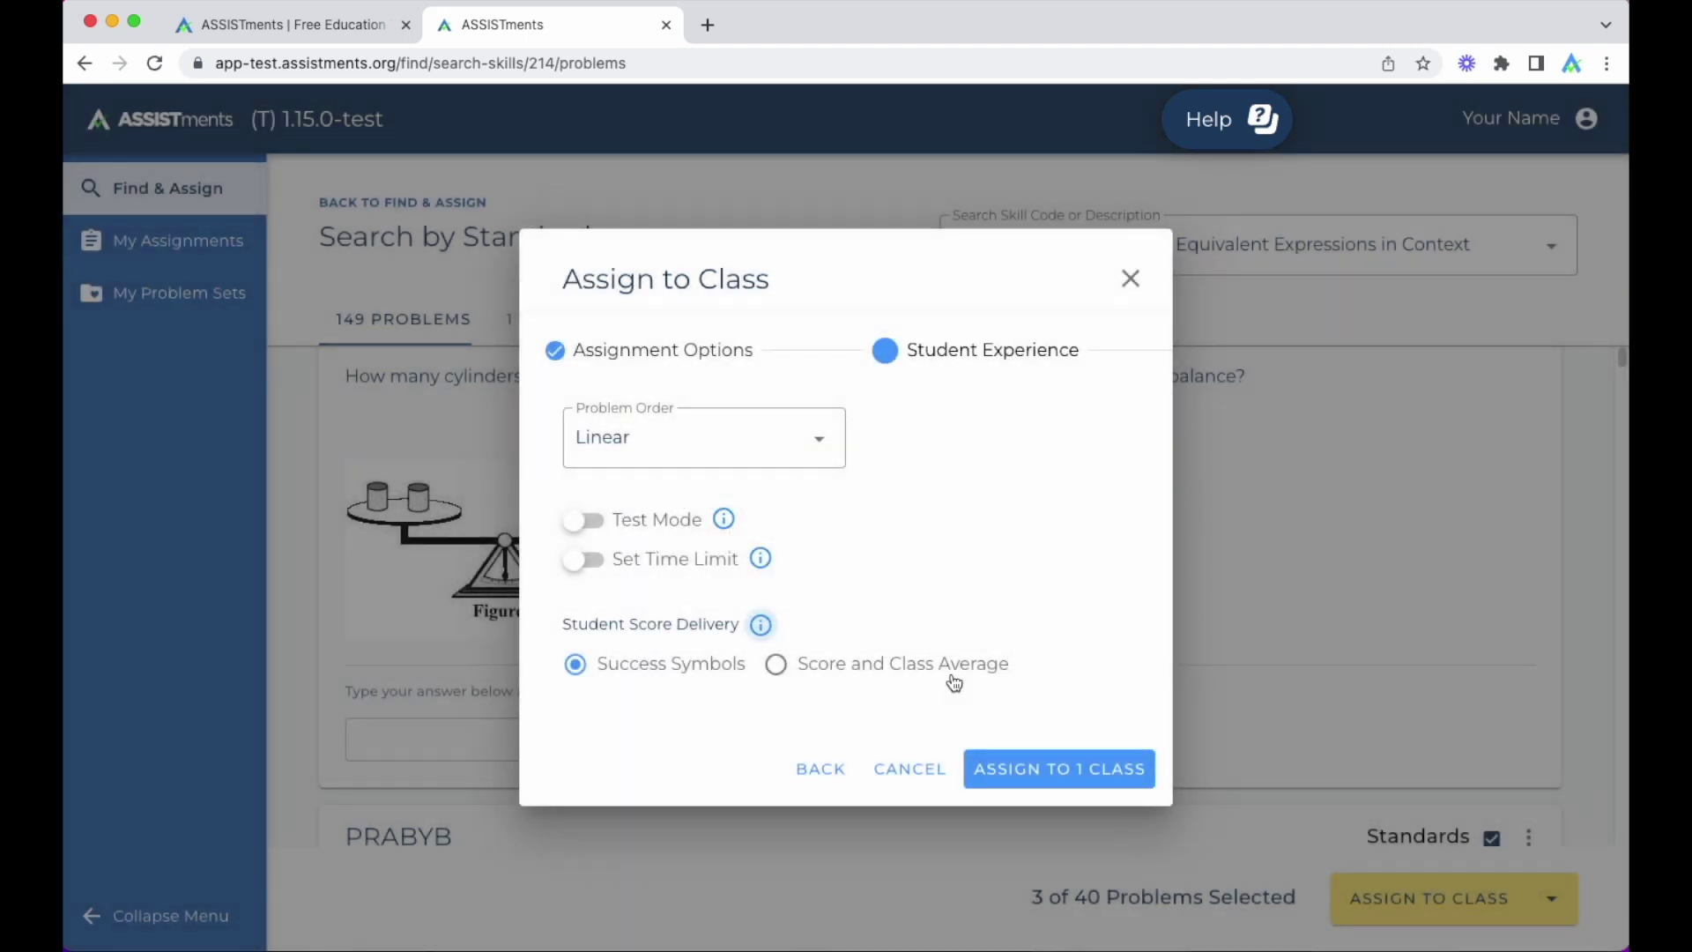
Keep Success Symbols for student score delivery, assign the problems to the one chosen class, and open the My Assignments list
left_click(578, 669)
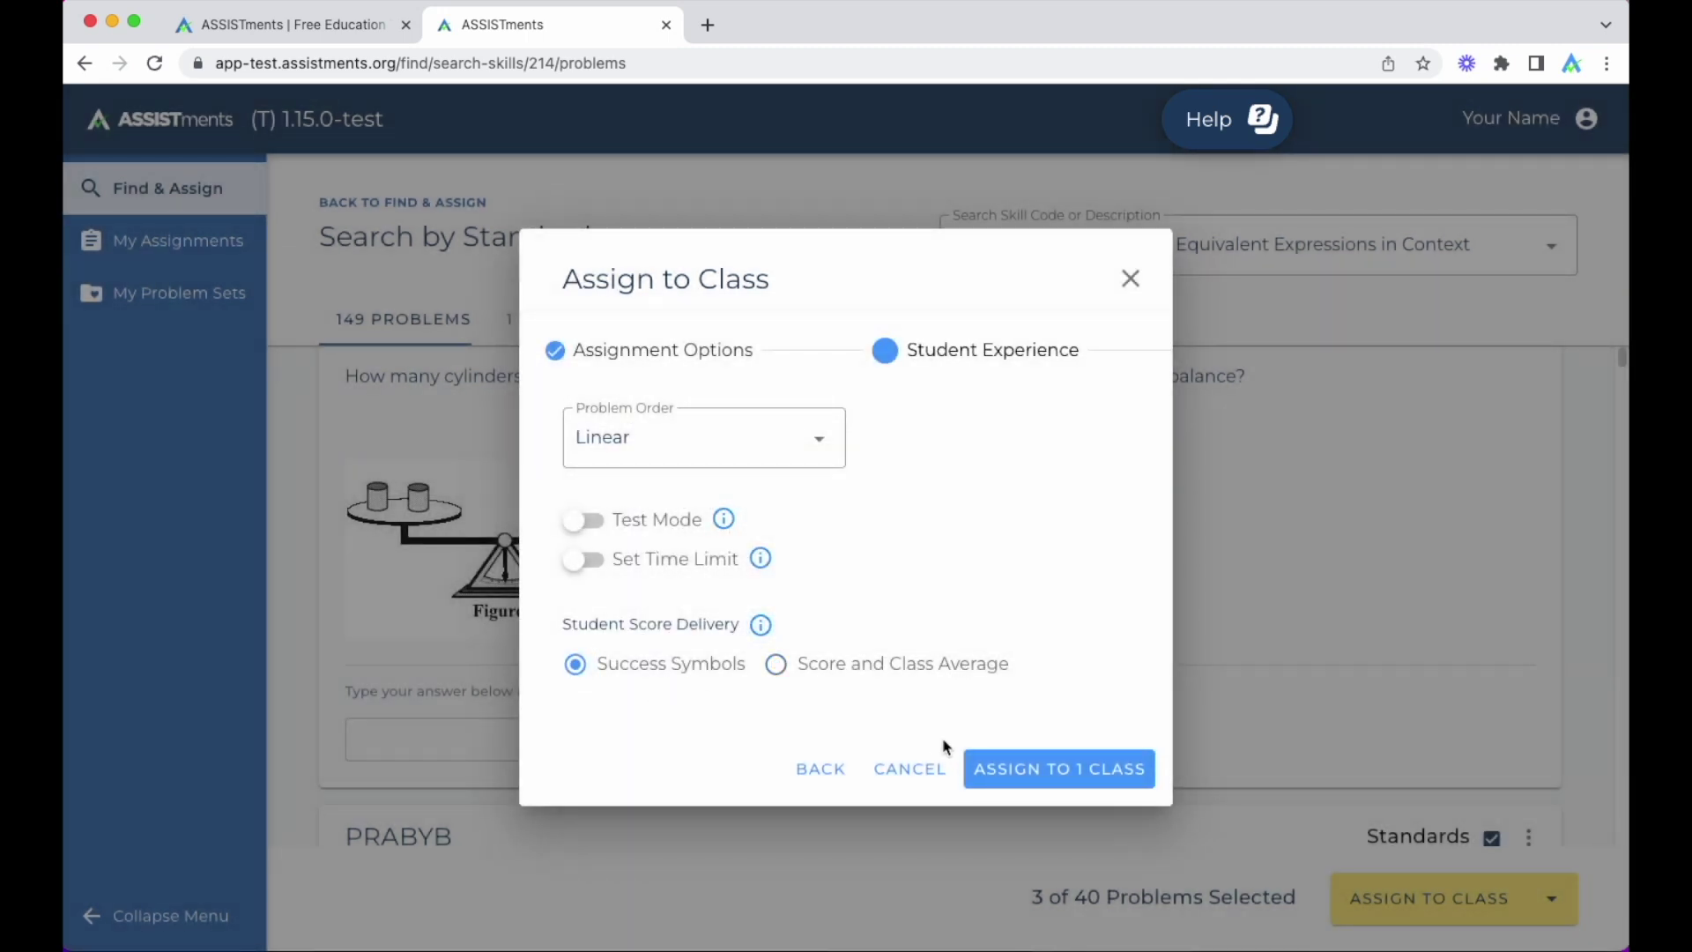
left_click(1099, 787)
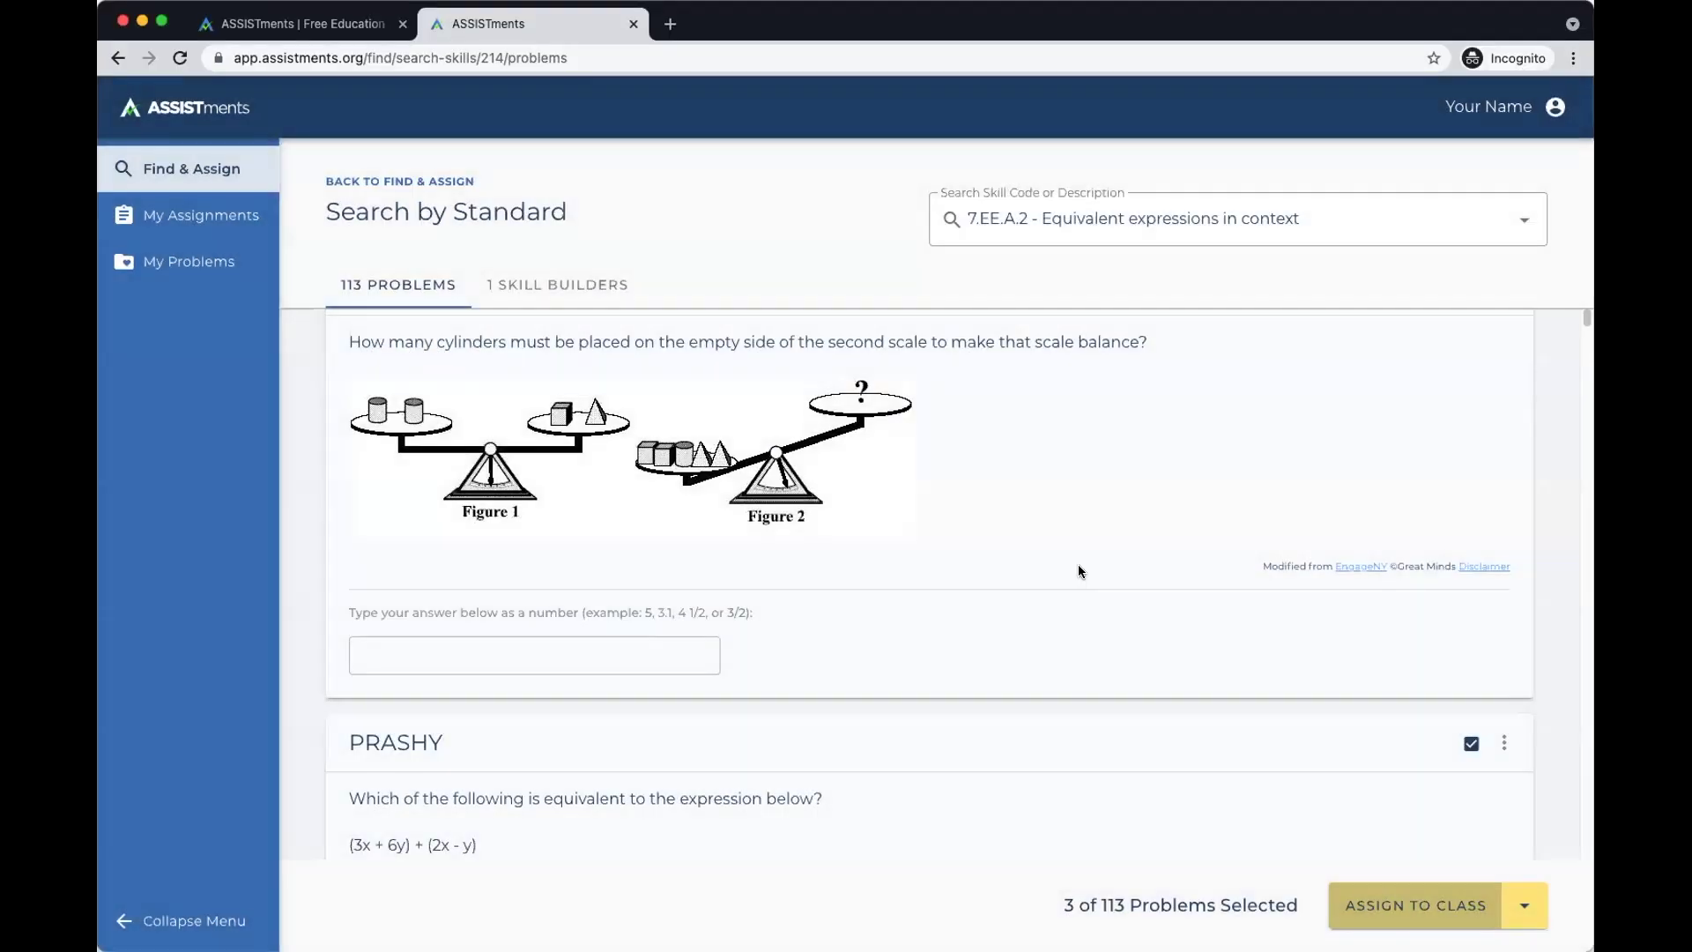
left_click(211, 216)
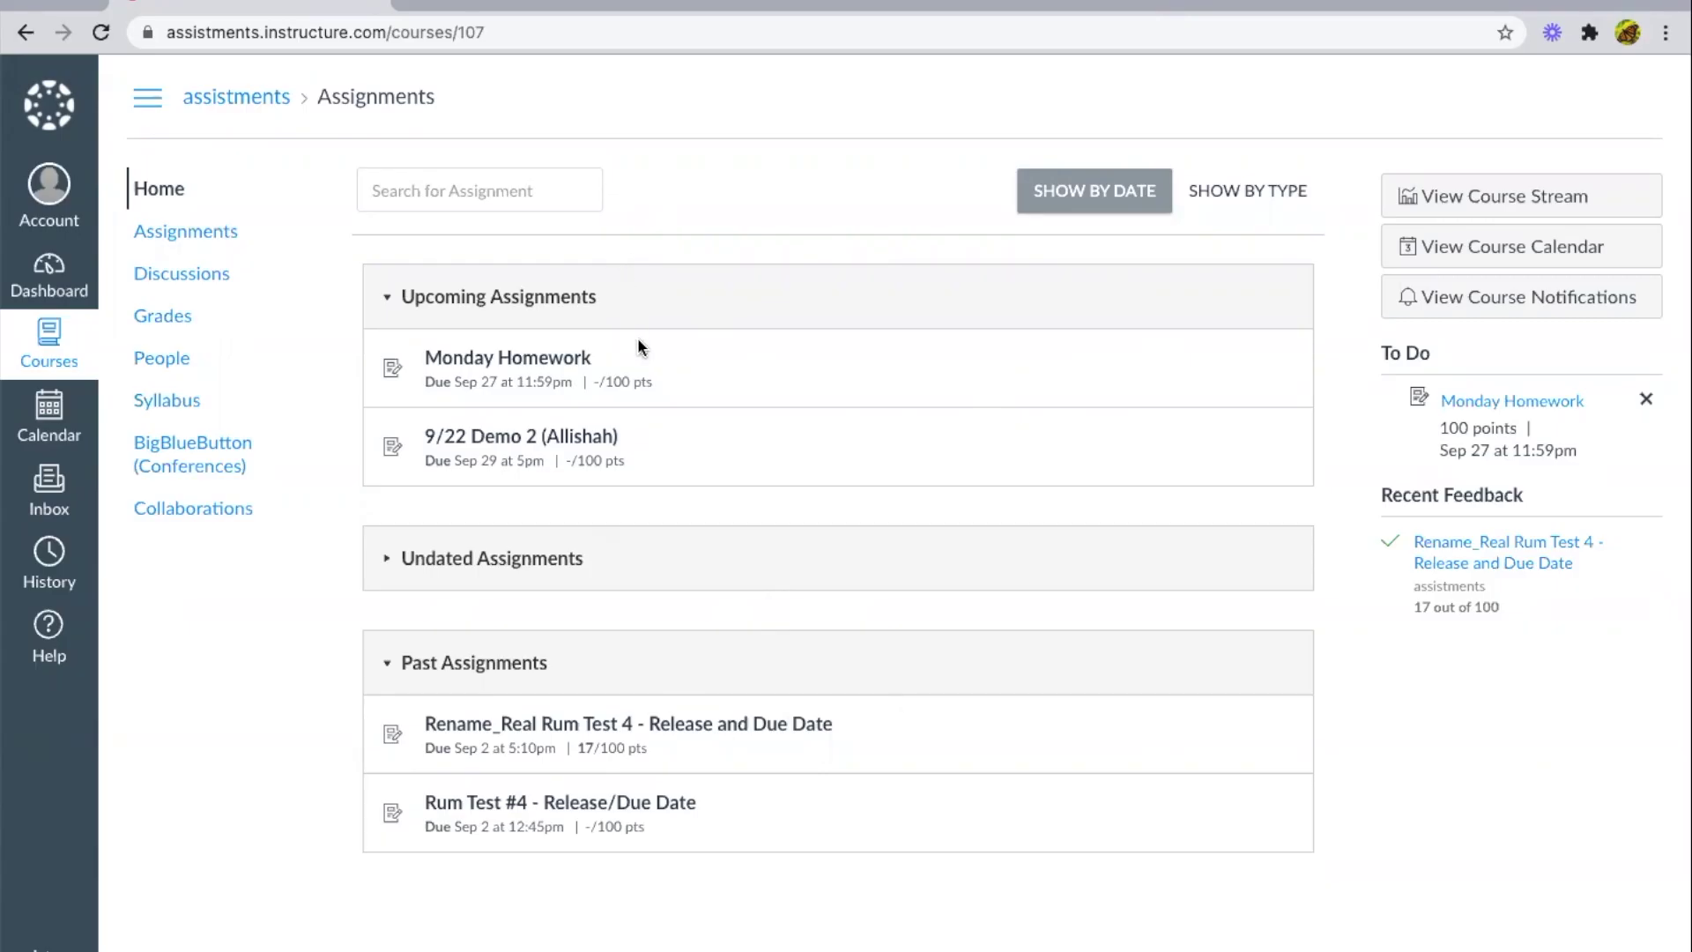
As the student, open Monday Homework from the Canvas course, follow its link to ASSISTments, and start the assignment
left_click(553, 361)
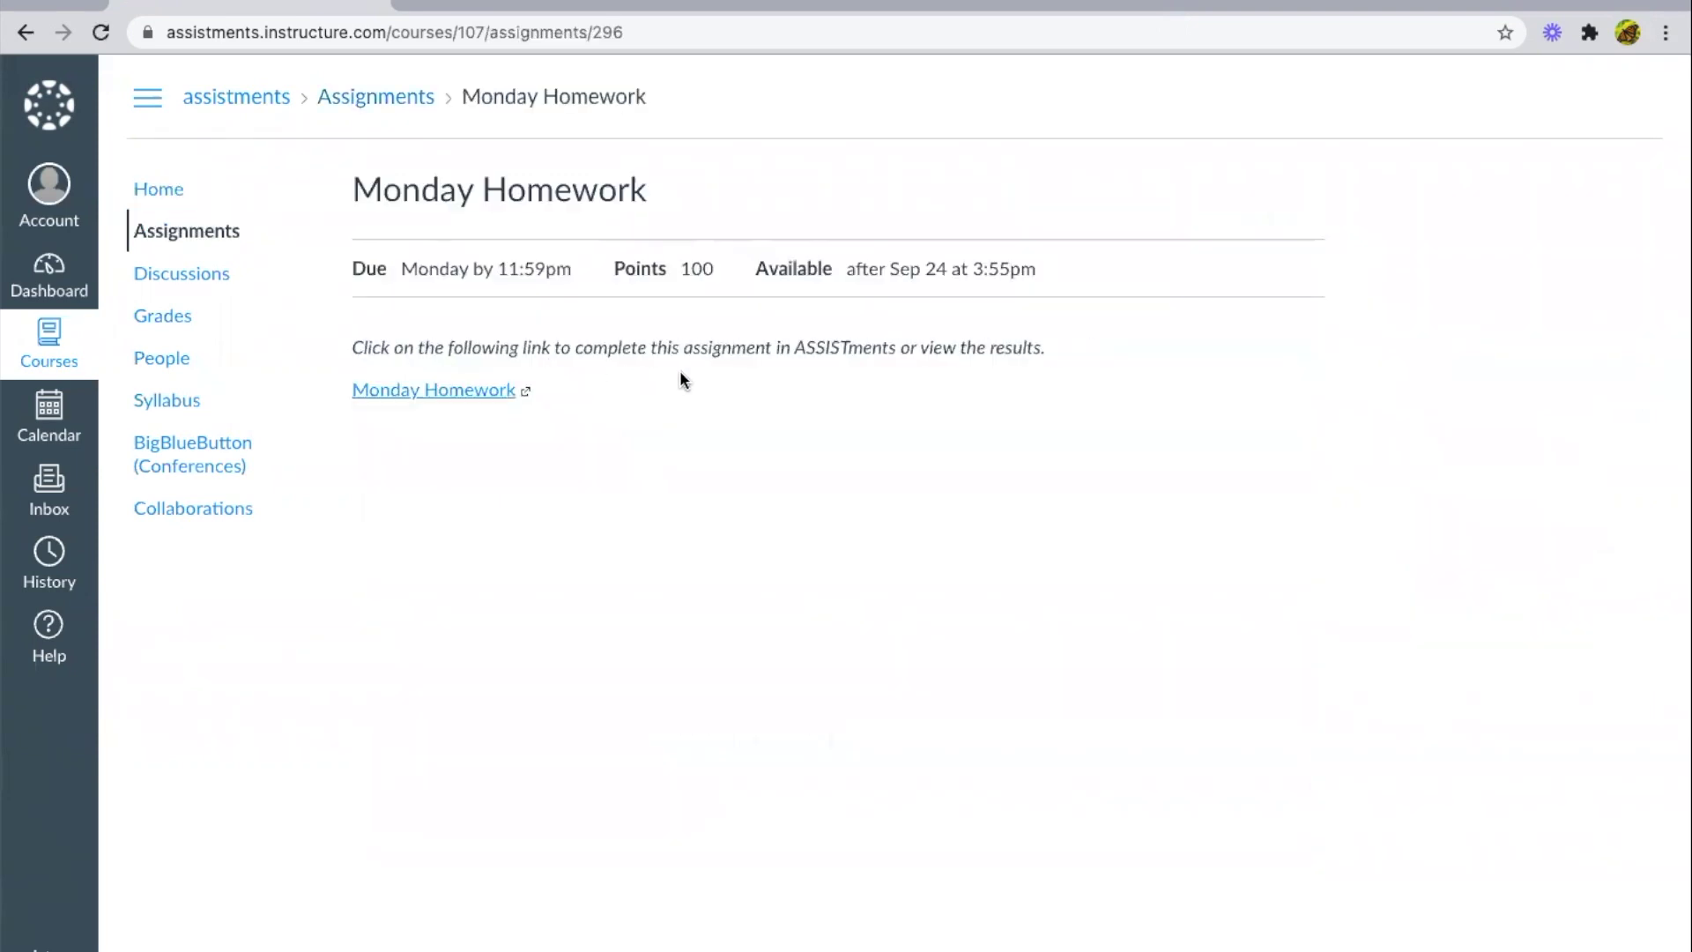
left_click(491, 392)
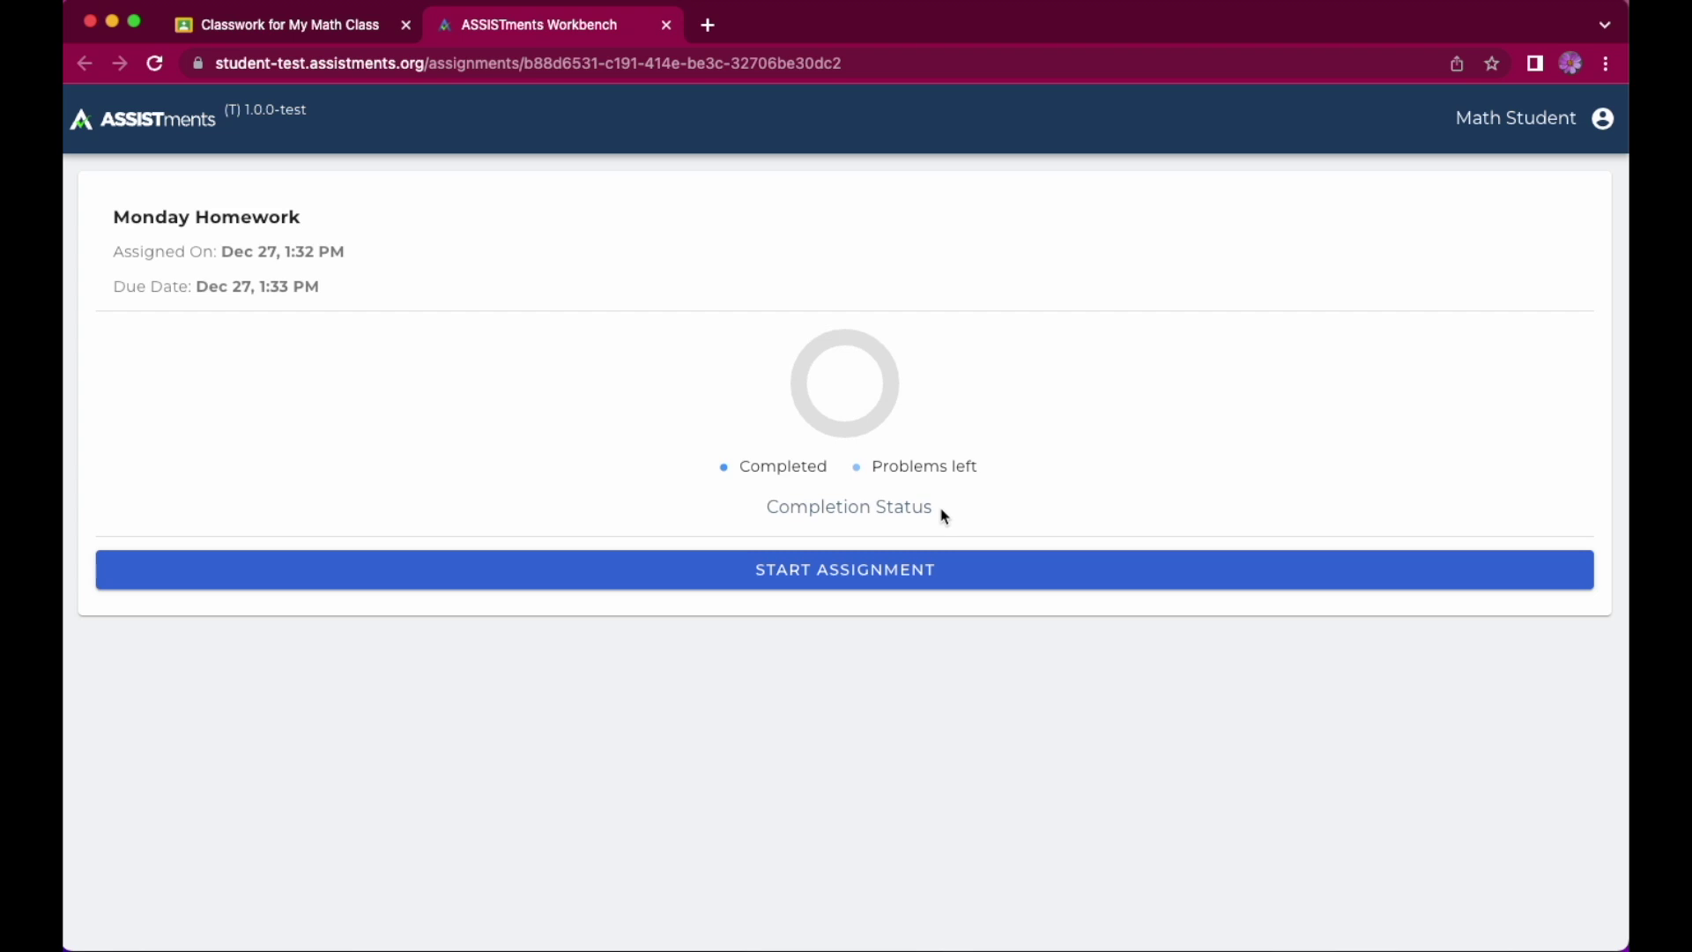
left_click(946, 571)
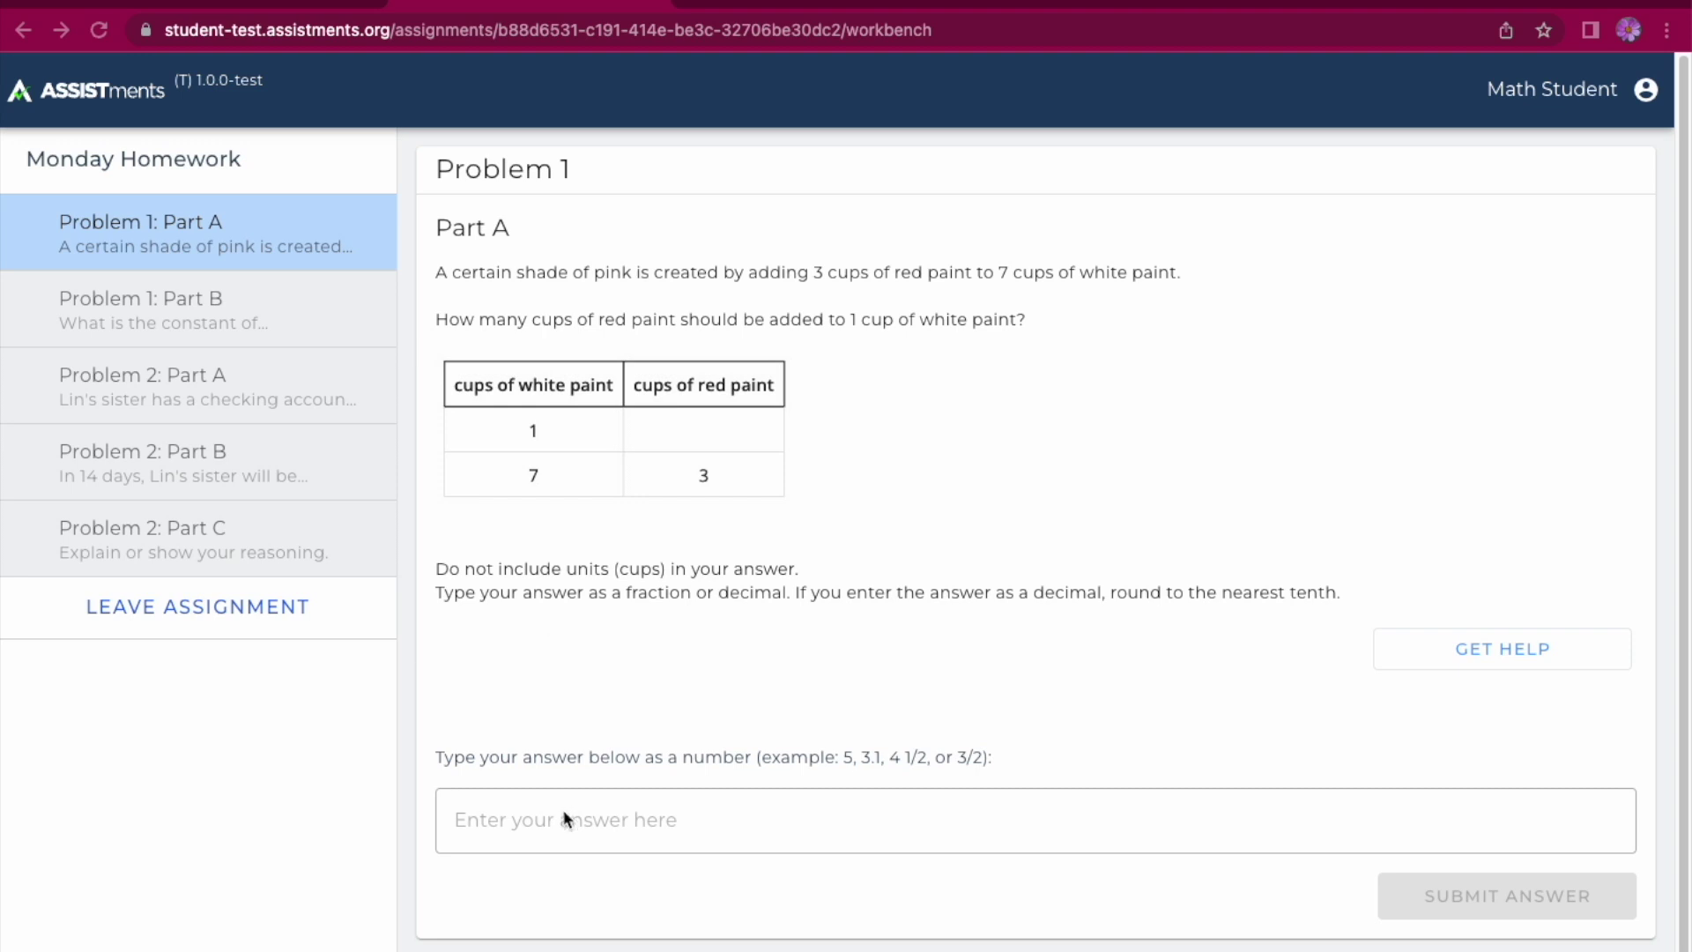
Submit 3/7 as the answer to Problem 1 Part A and continue to Part B
left_click(558, 837)
type("3/7")
key("Return")
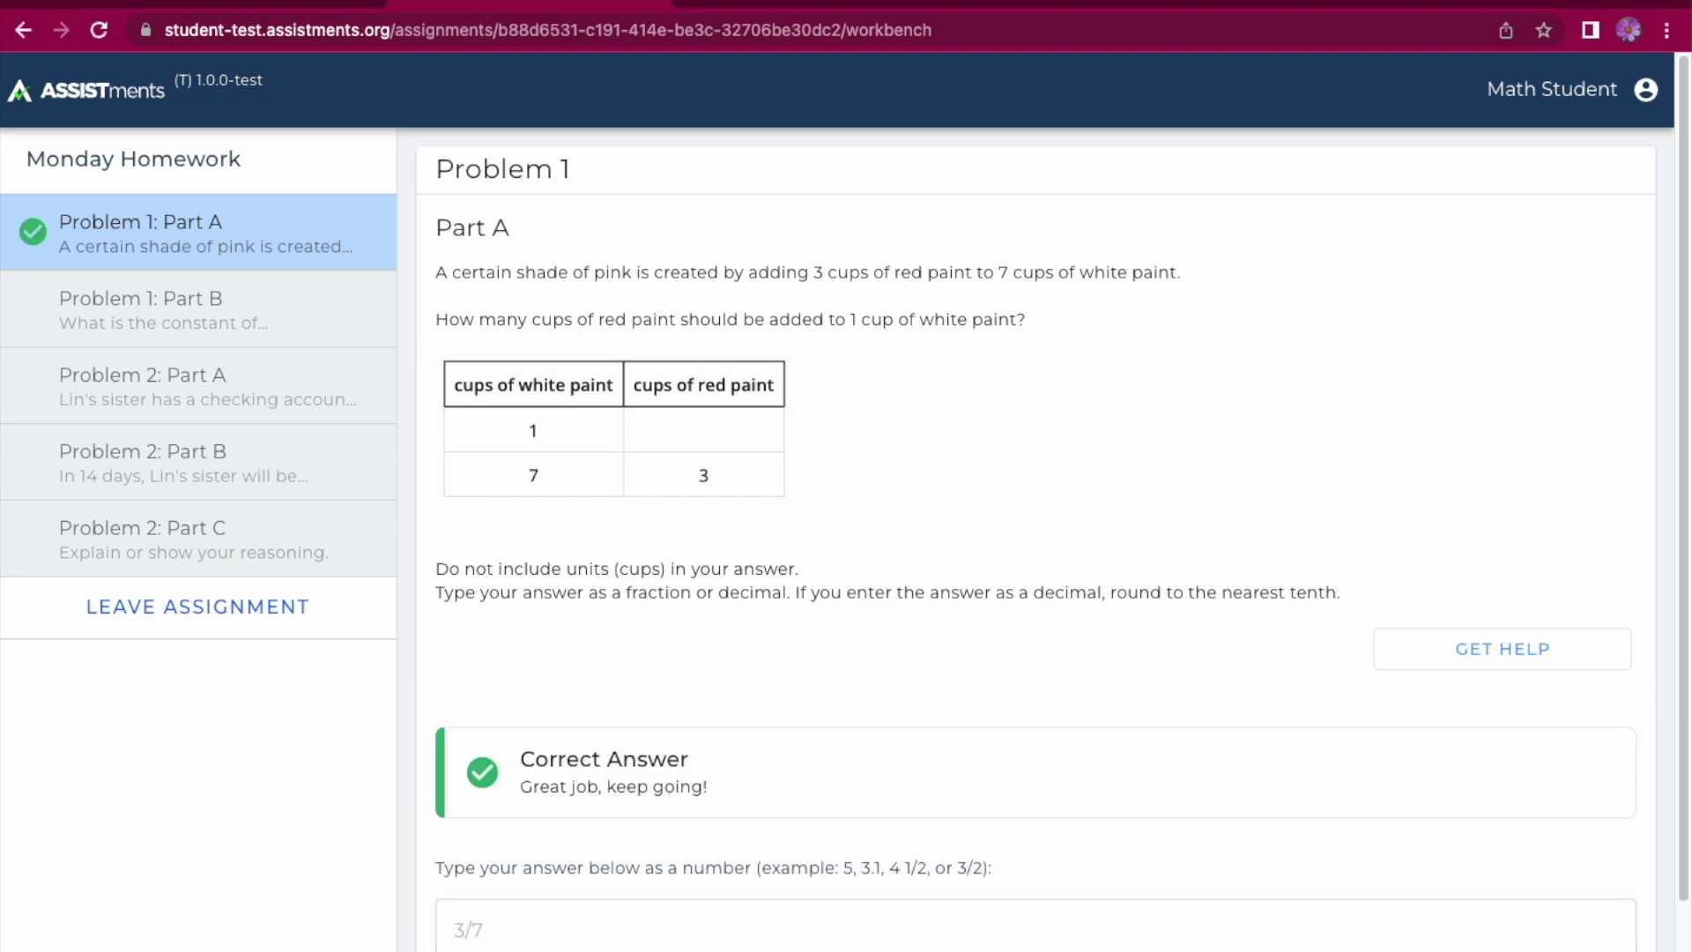
left_click(1492, 941)
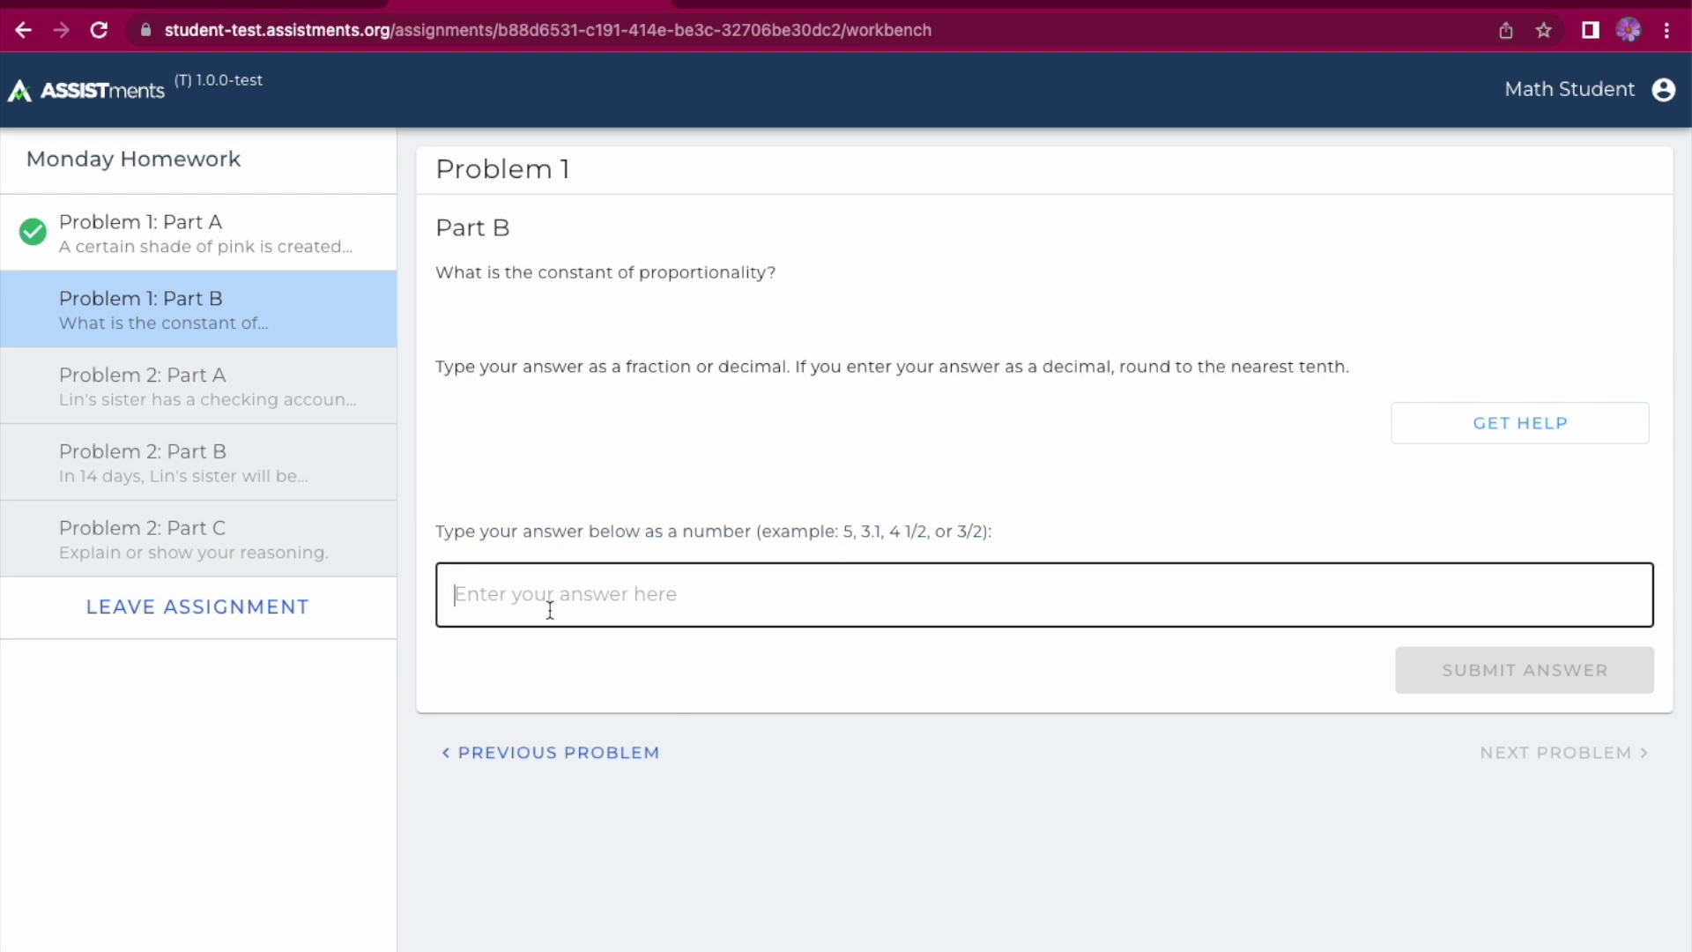
Submit 7/3 as the answer to Problem 1 Part B, resubmit it as 3/7, and continue to Problem 2
type("7/3")
key("Return")
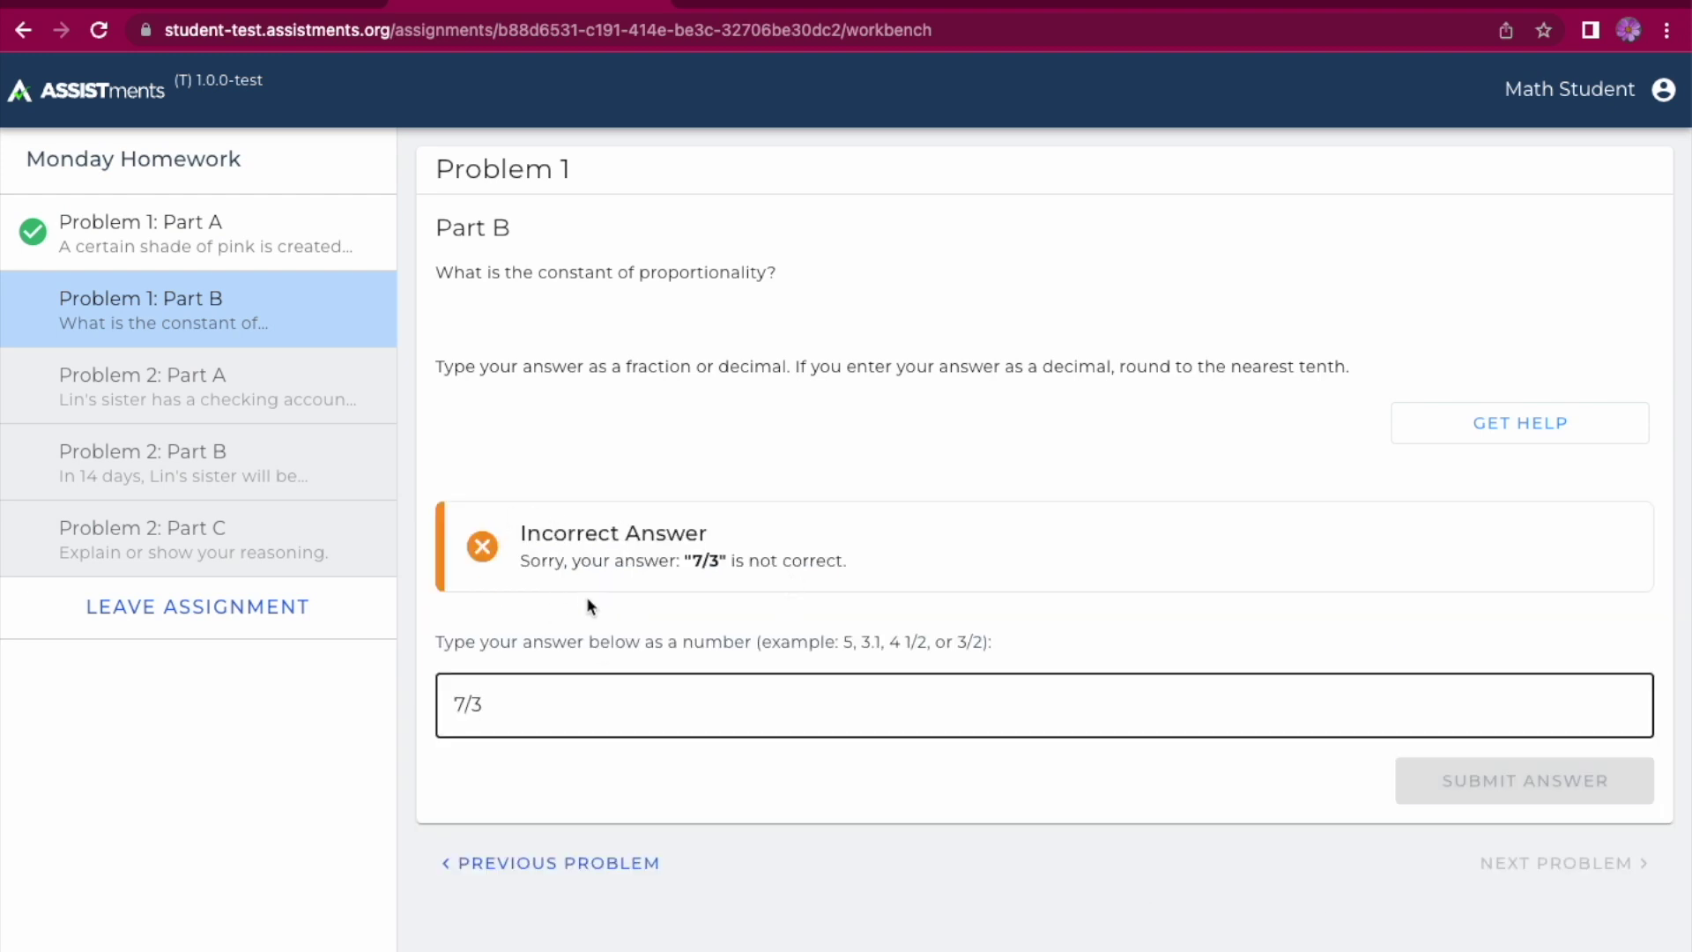
key("BackSpace")
key("BackSpace")
key("BackSpace")
type("3")
left_click(1599, 764)
type("/7")
left_click(1525, 788)
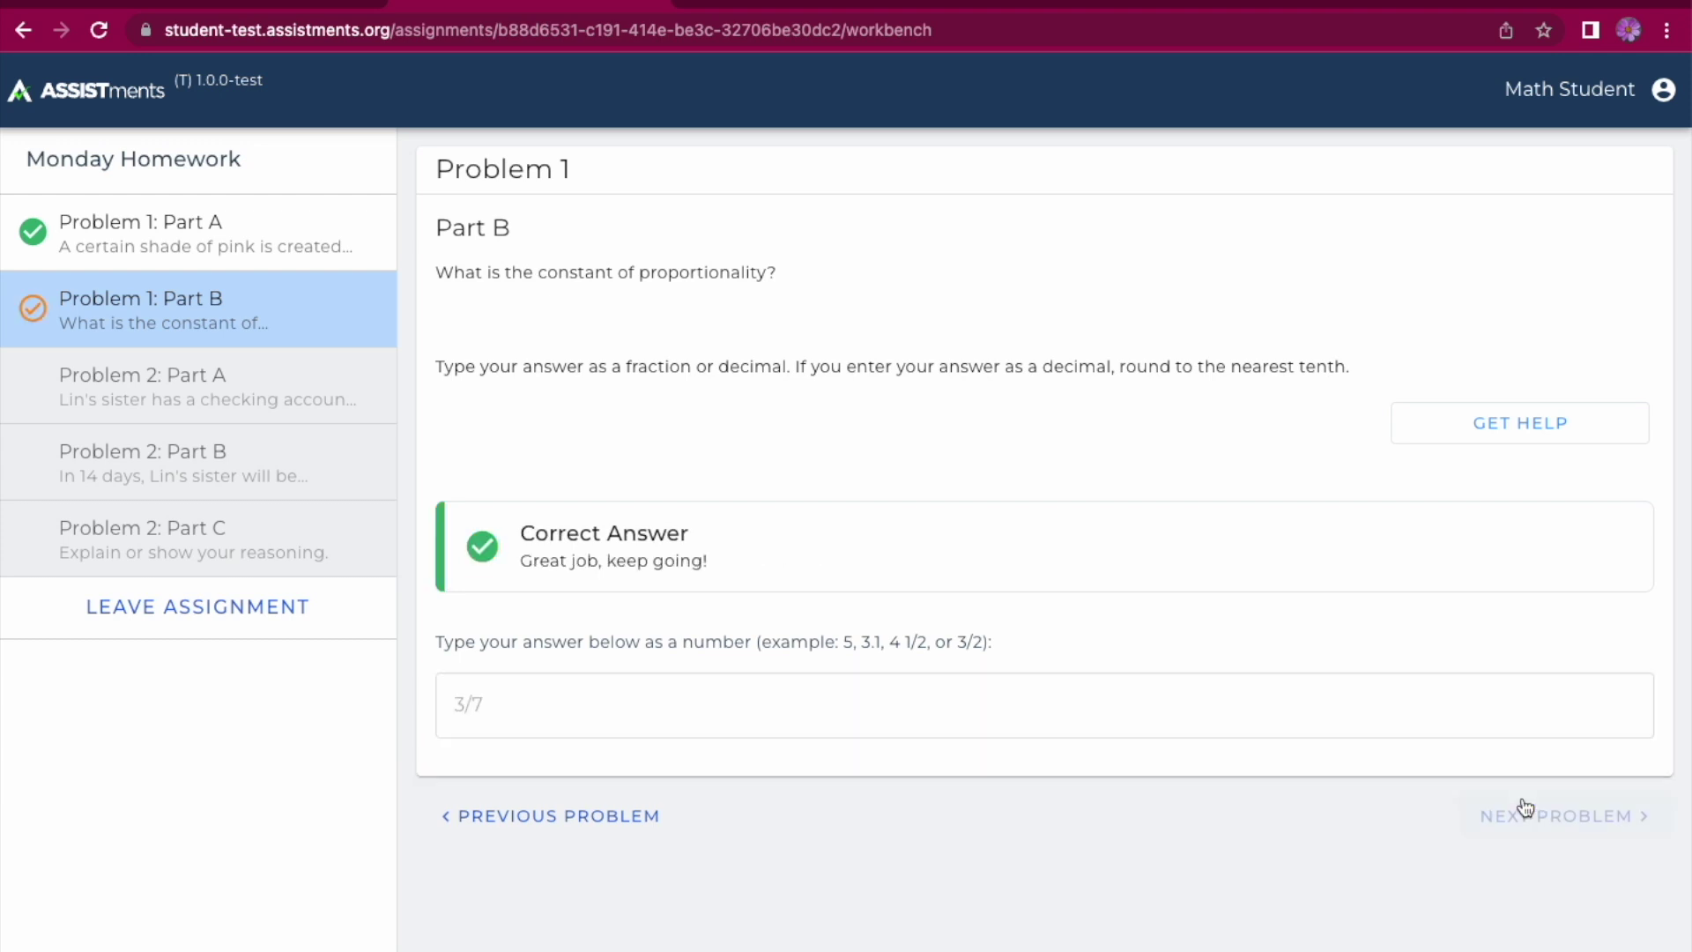
left_click(1525, 807)
Submit 9.23 as the answer to Problem 2 Part A and request two hints
left_click(948, 631)
type("9.23")
key("Return")
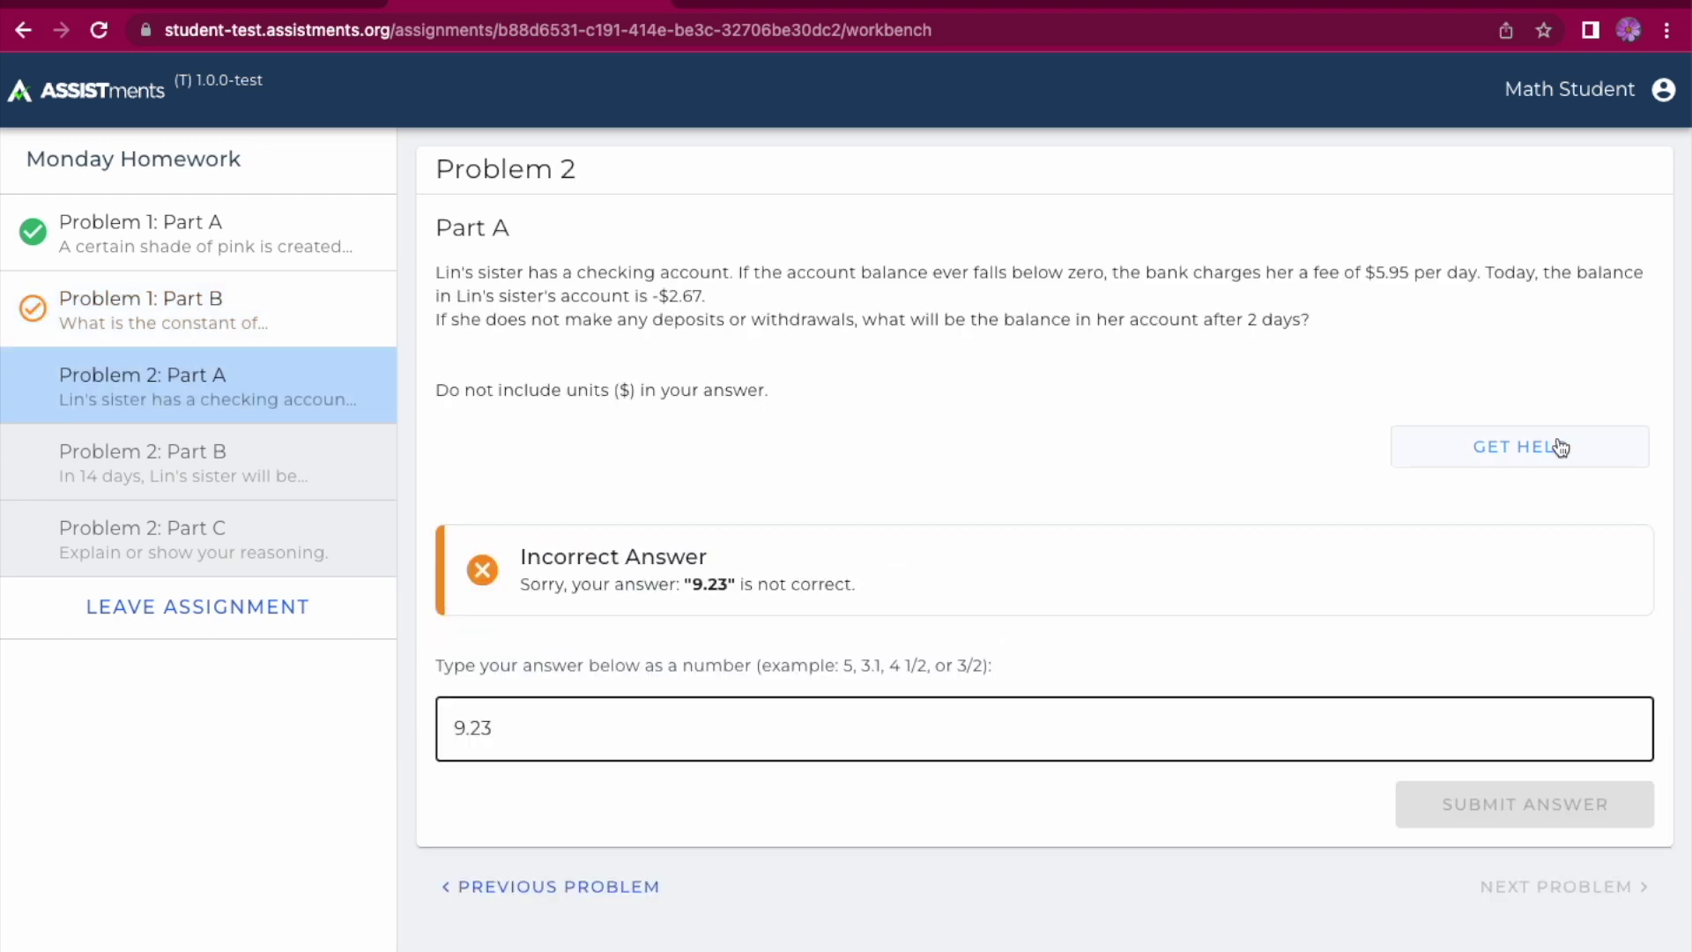
left_click(1560, 447)
left_click(1491, 511)
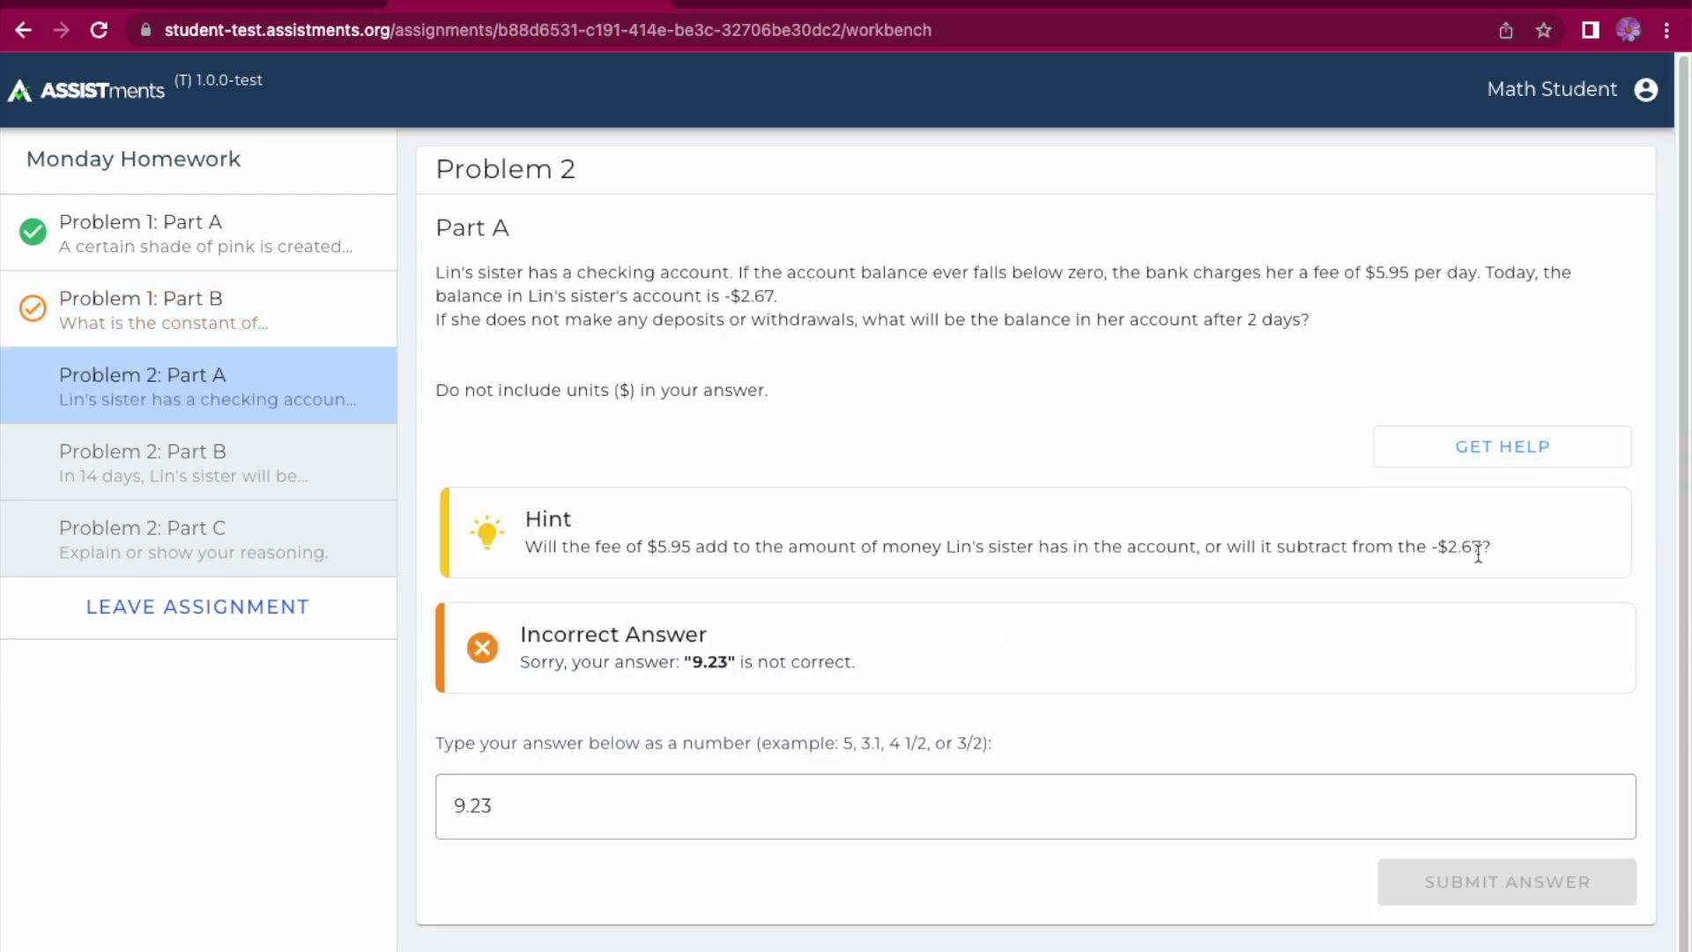
left_click(1502, 447)
left_click(1489, 504)
Replace the Problem 2 Part A answer with -14.53 and submit it
double_click(502, 939)
key("BackSpace")
type("-14.")
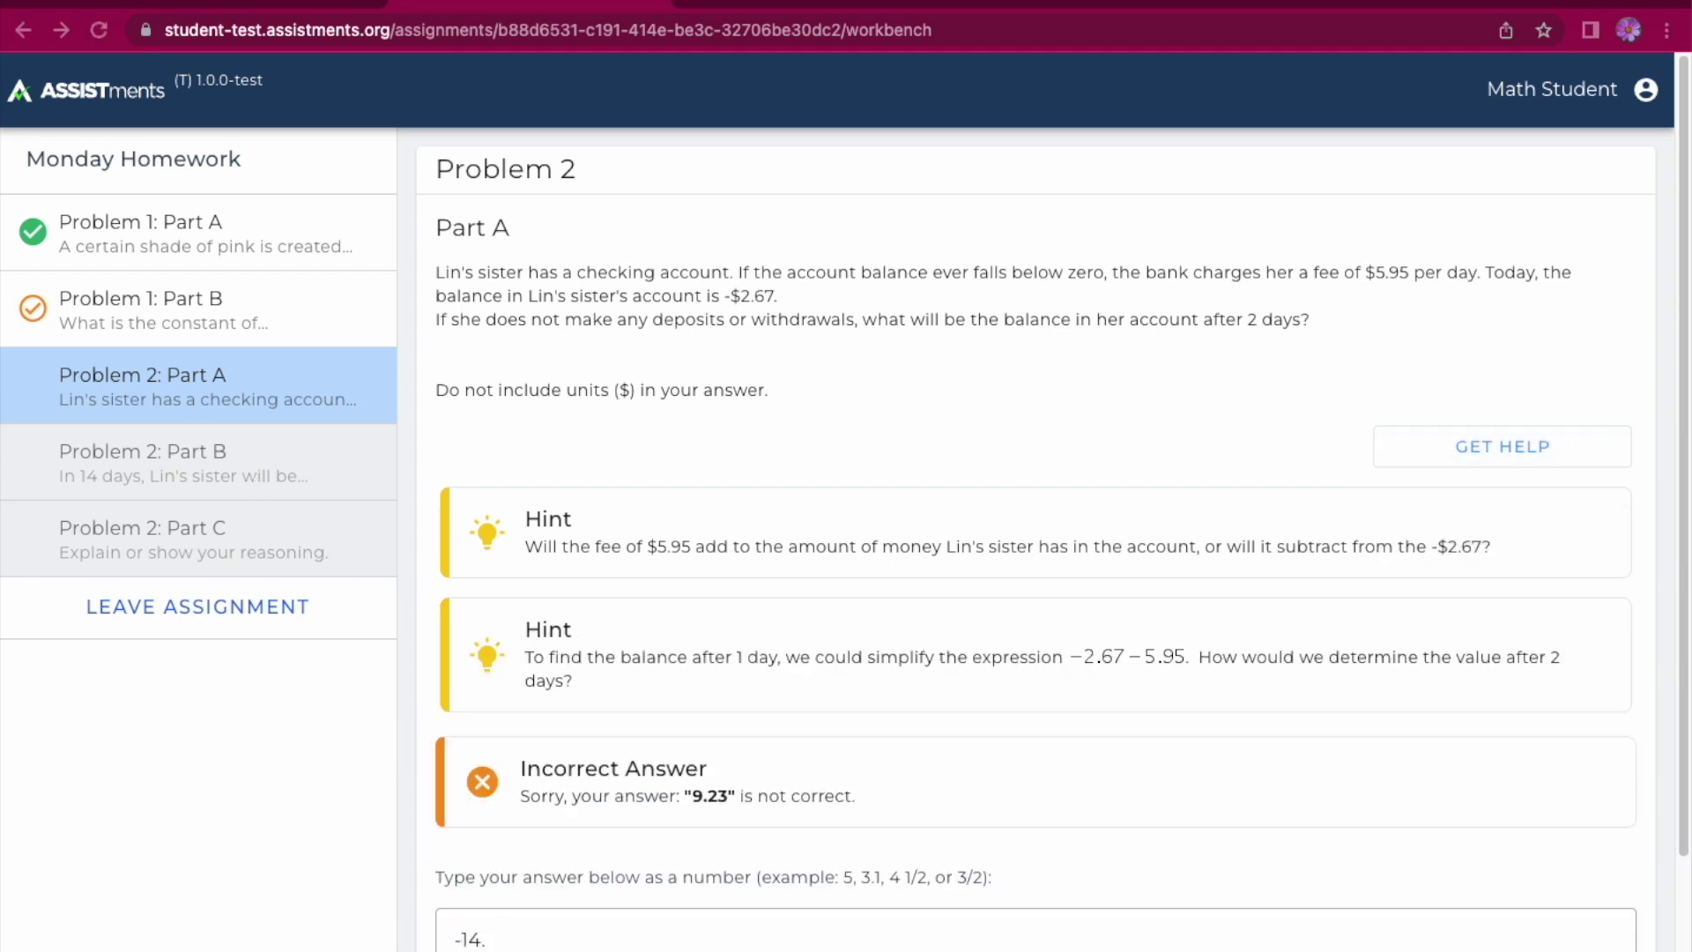
type("53")
key("Return")
Change the Problem 2 Part A answer to -14.57, submit it, and continue to Part B
scroll(1313, 847, "down", 2)
left_click(684, 782)
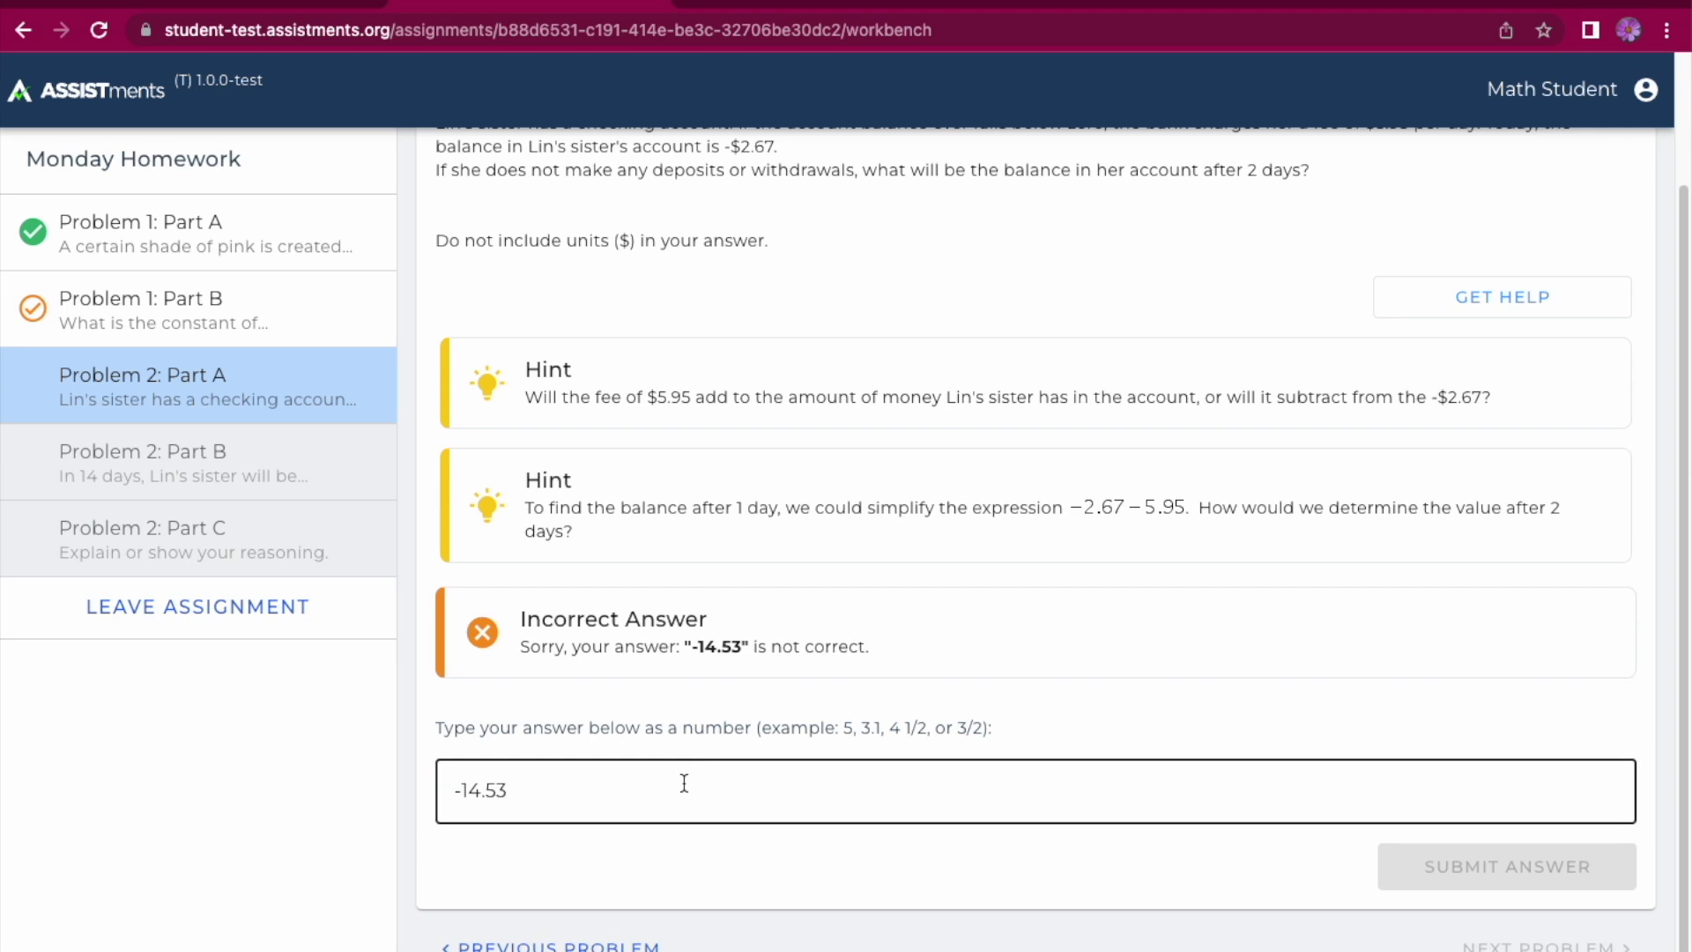
key("BackSpace")
key("BackSpace")
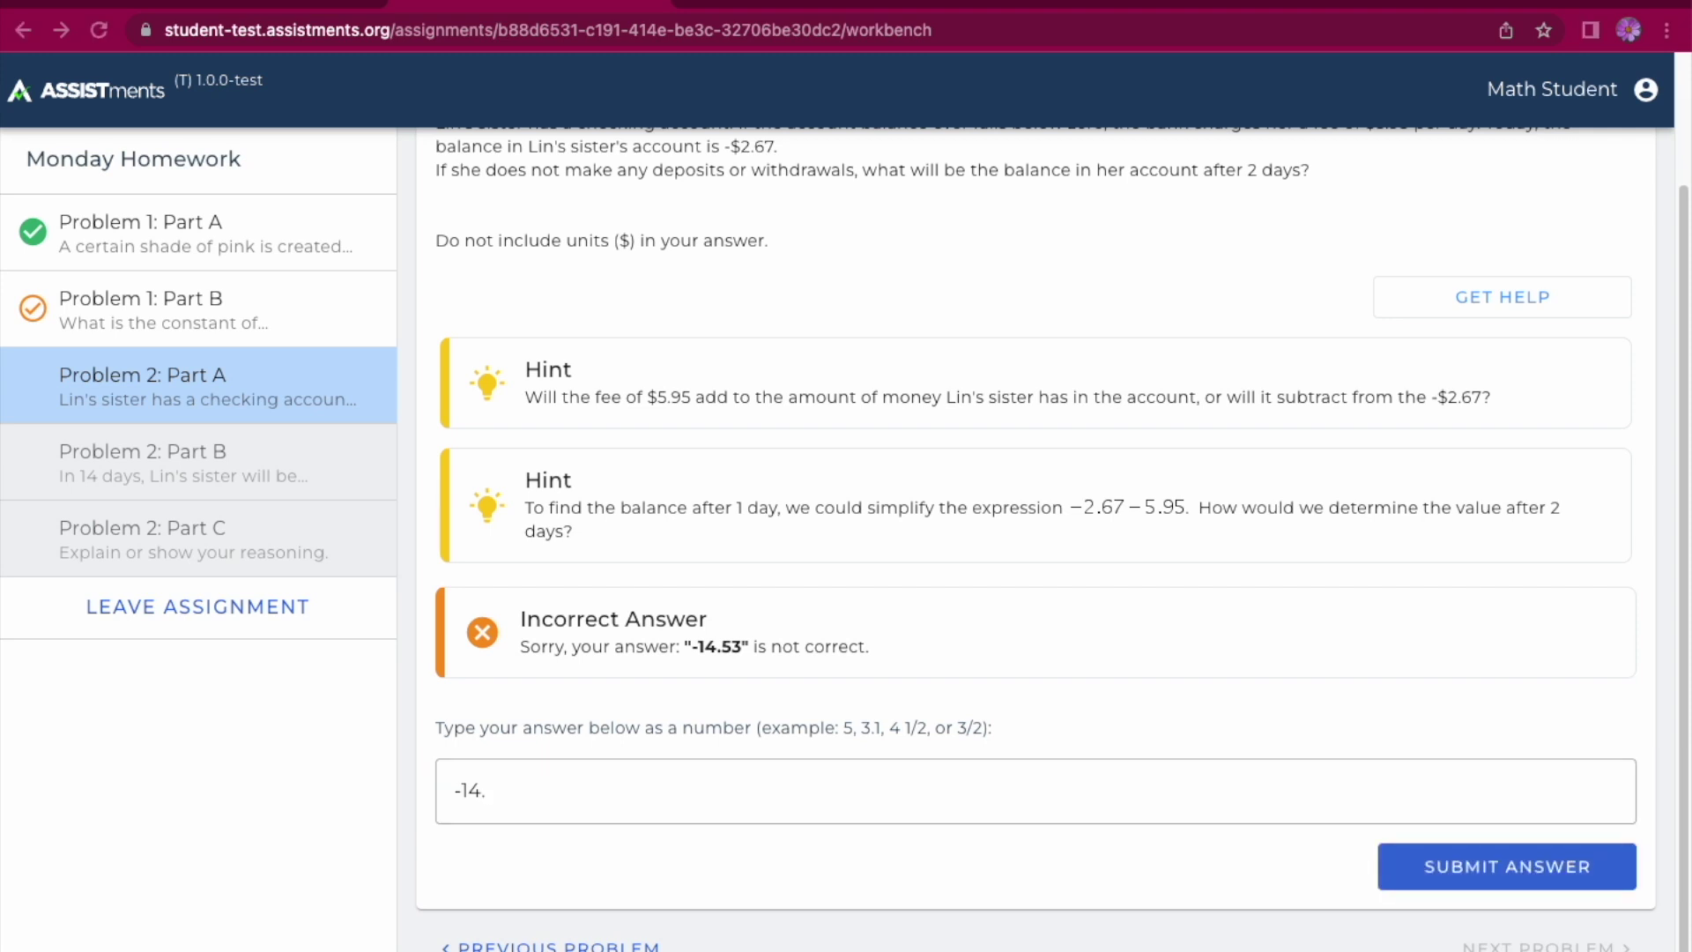
left_click(796, 770)
type("57")
left_click(1454, 855)
left_click(1533, 944)
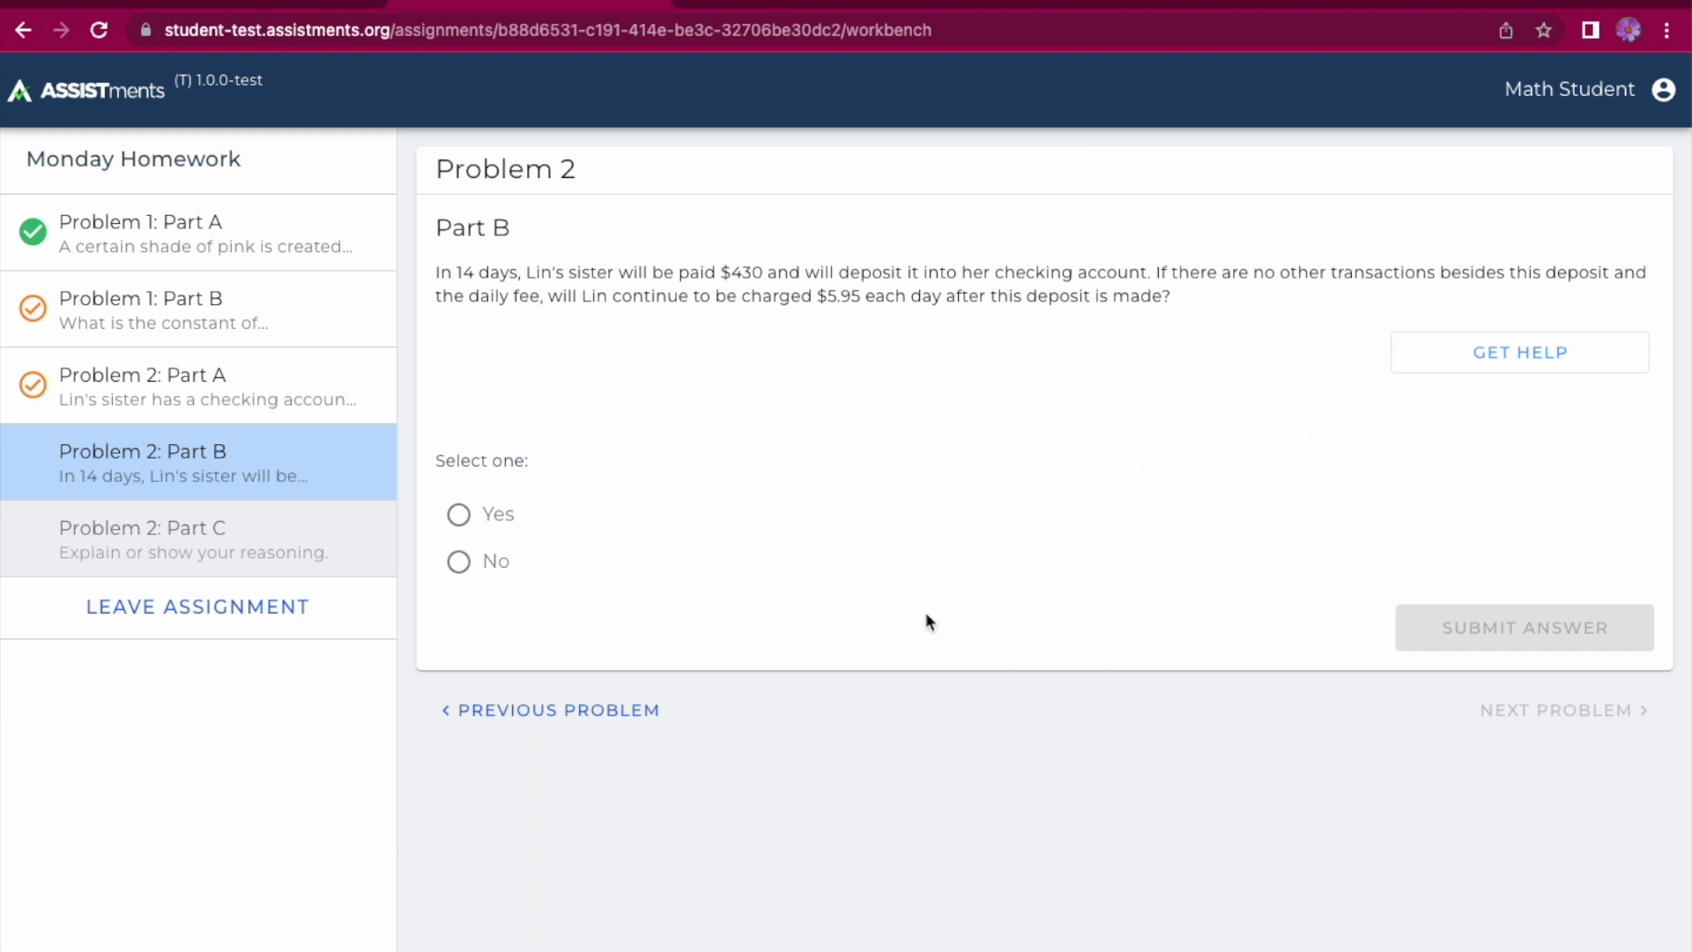
Return to Problem 2 Part A, request another hint, reveal the correct answer, and move on to Part B
left_click(179, 368)
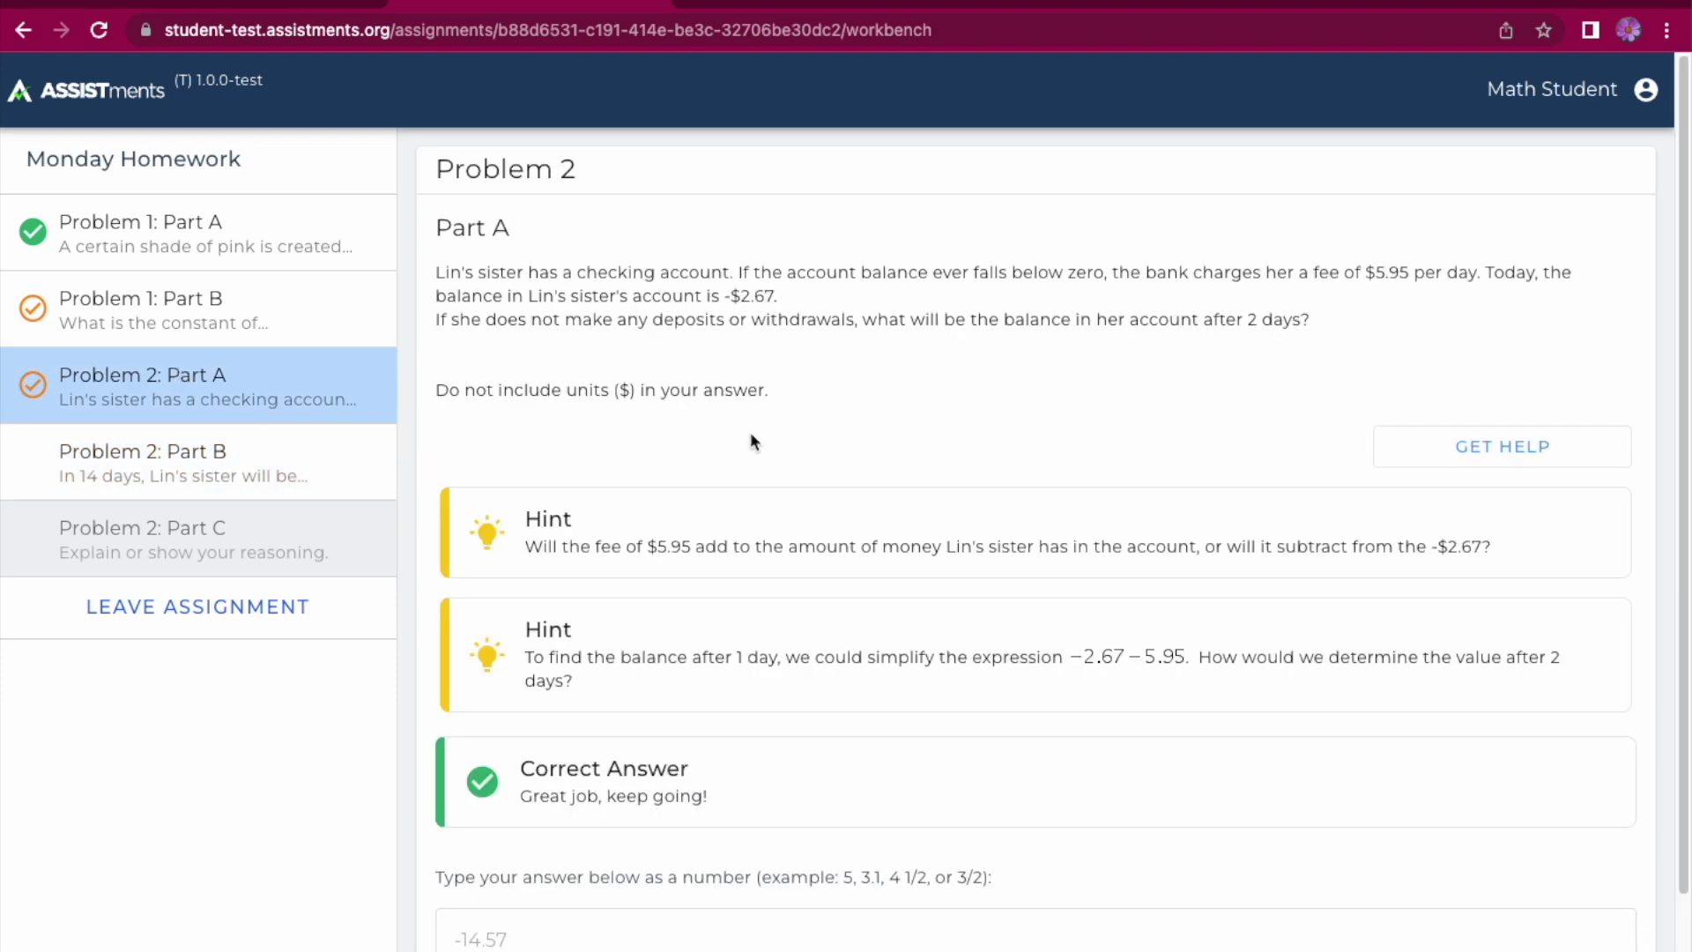
left_click(1577, 441)
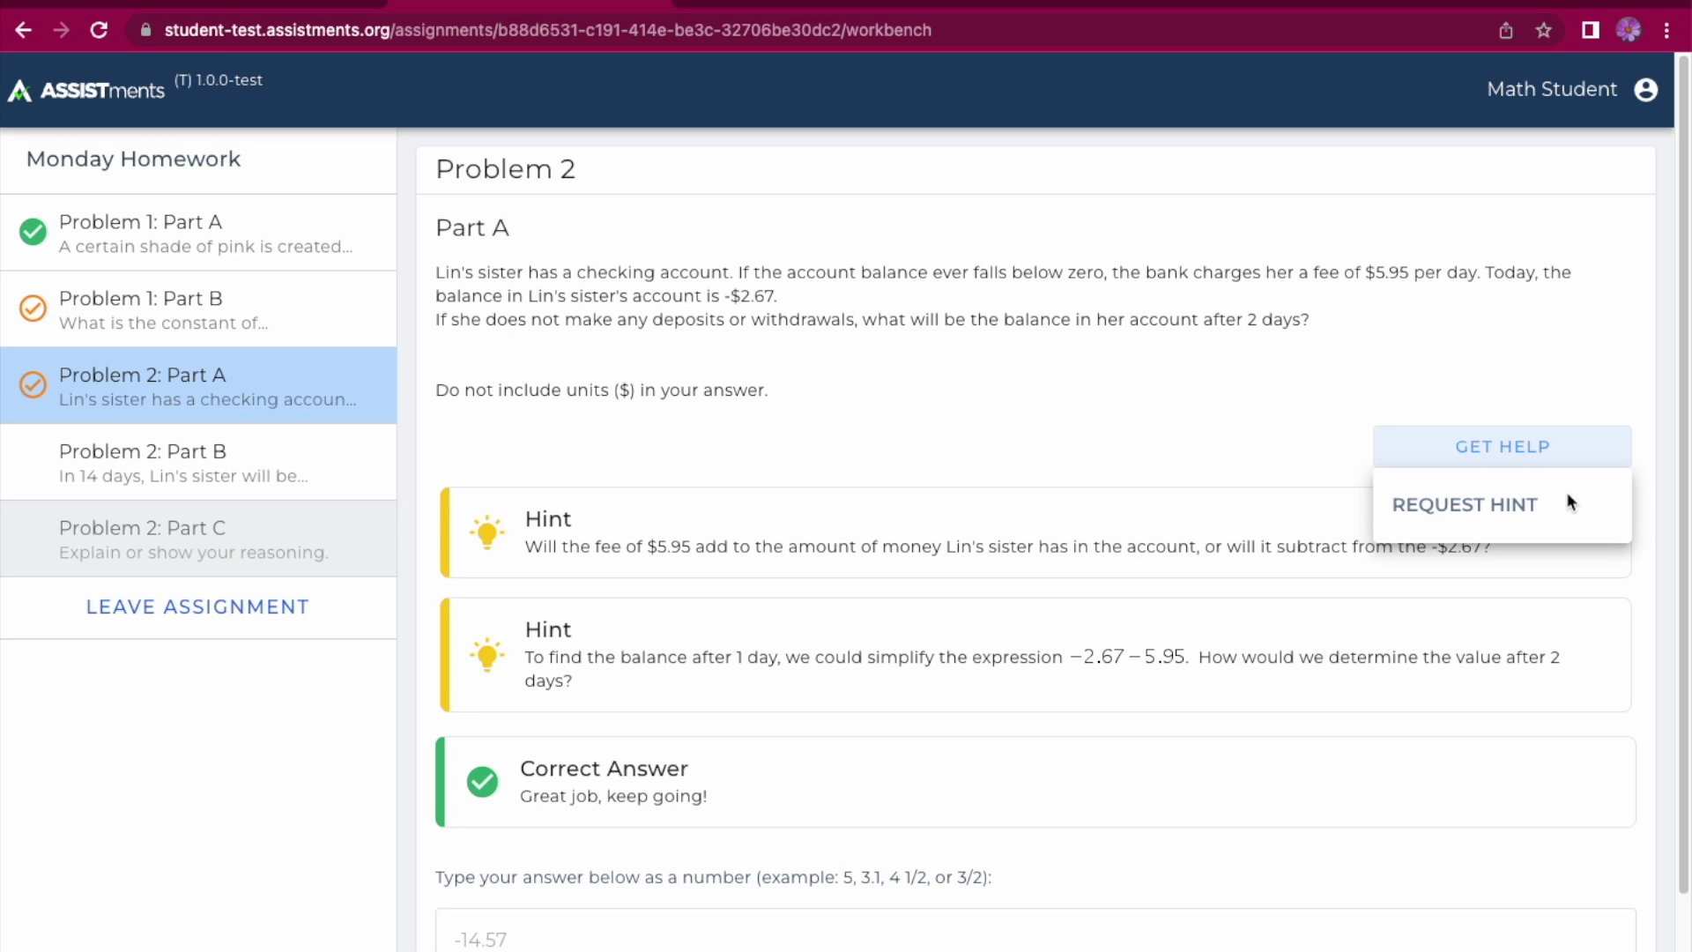
left_click(1565, 506)
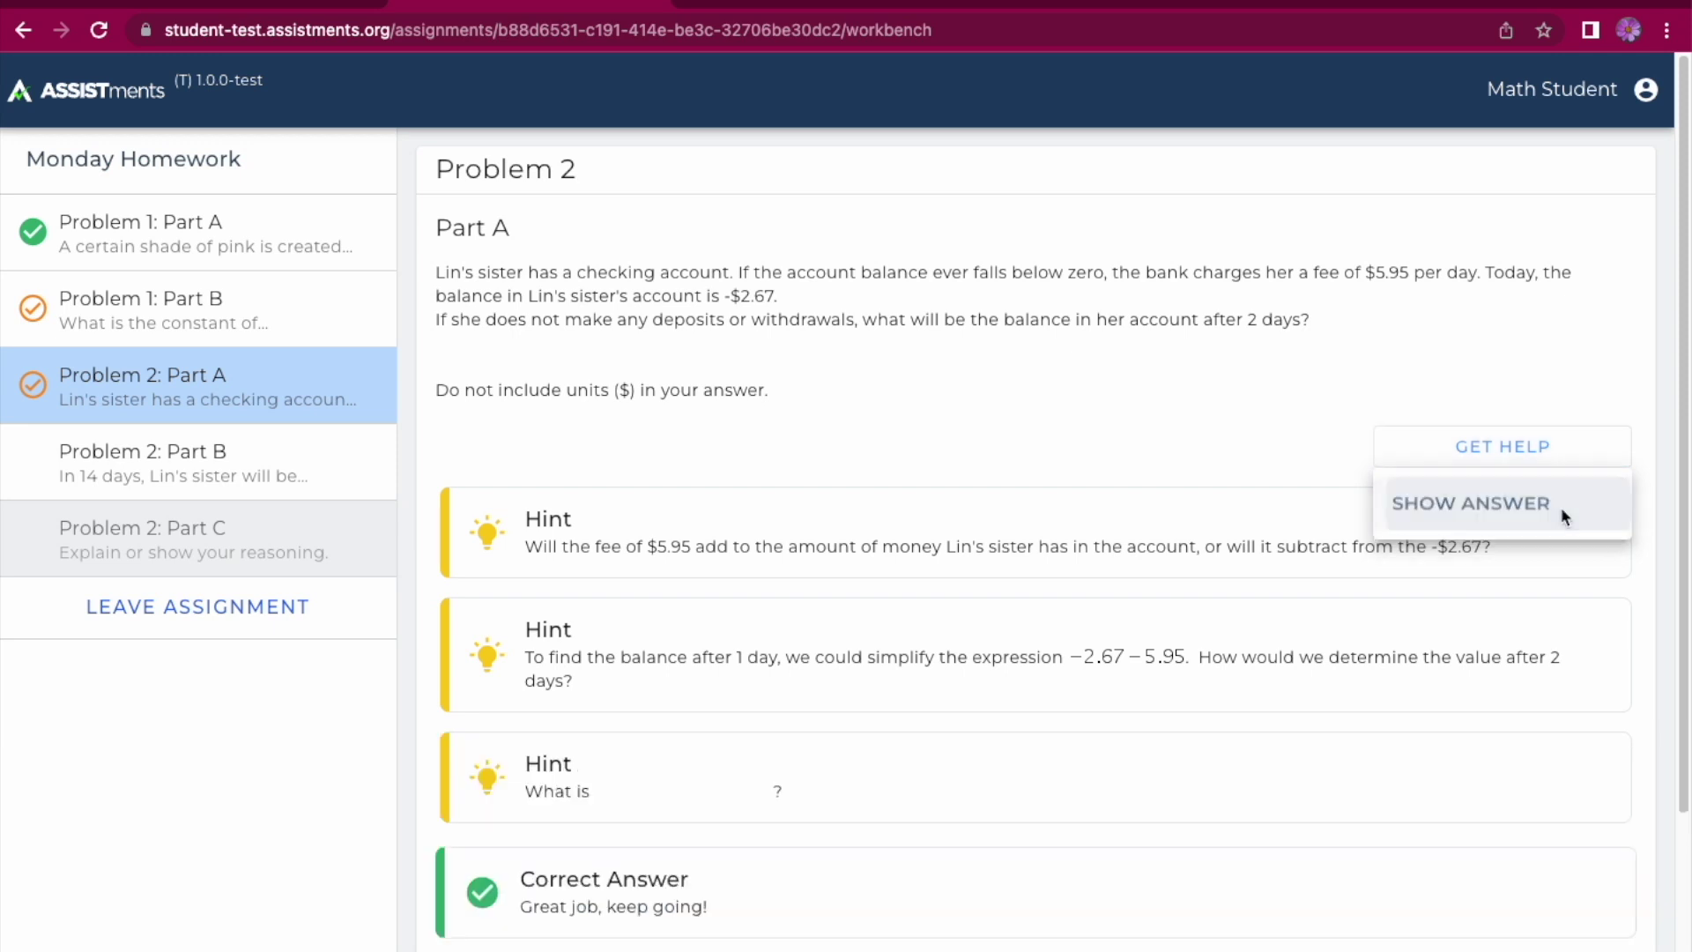
left_click(1544, 447)
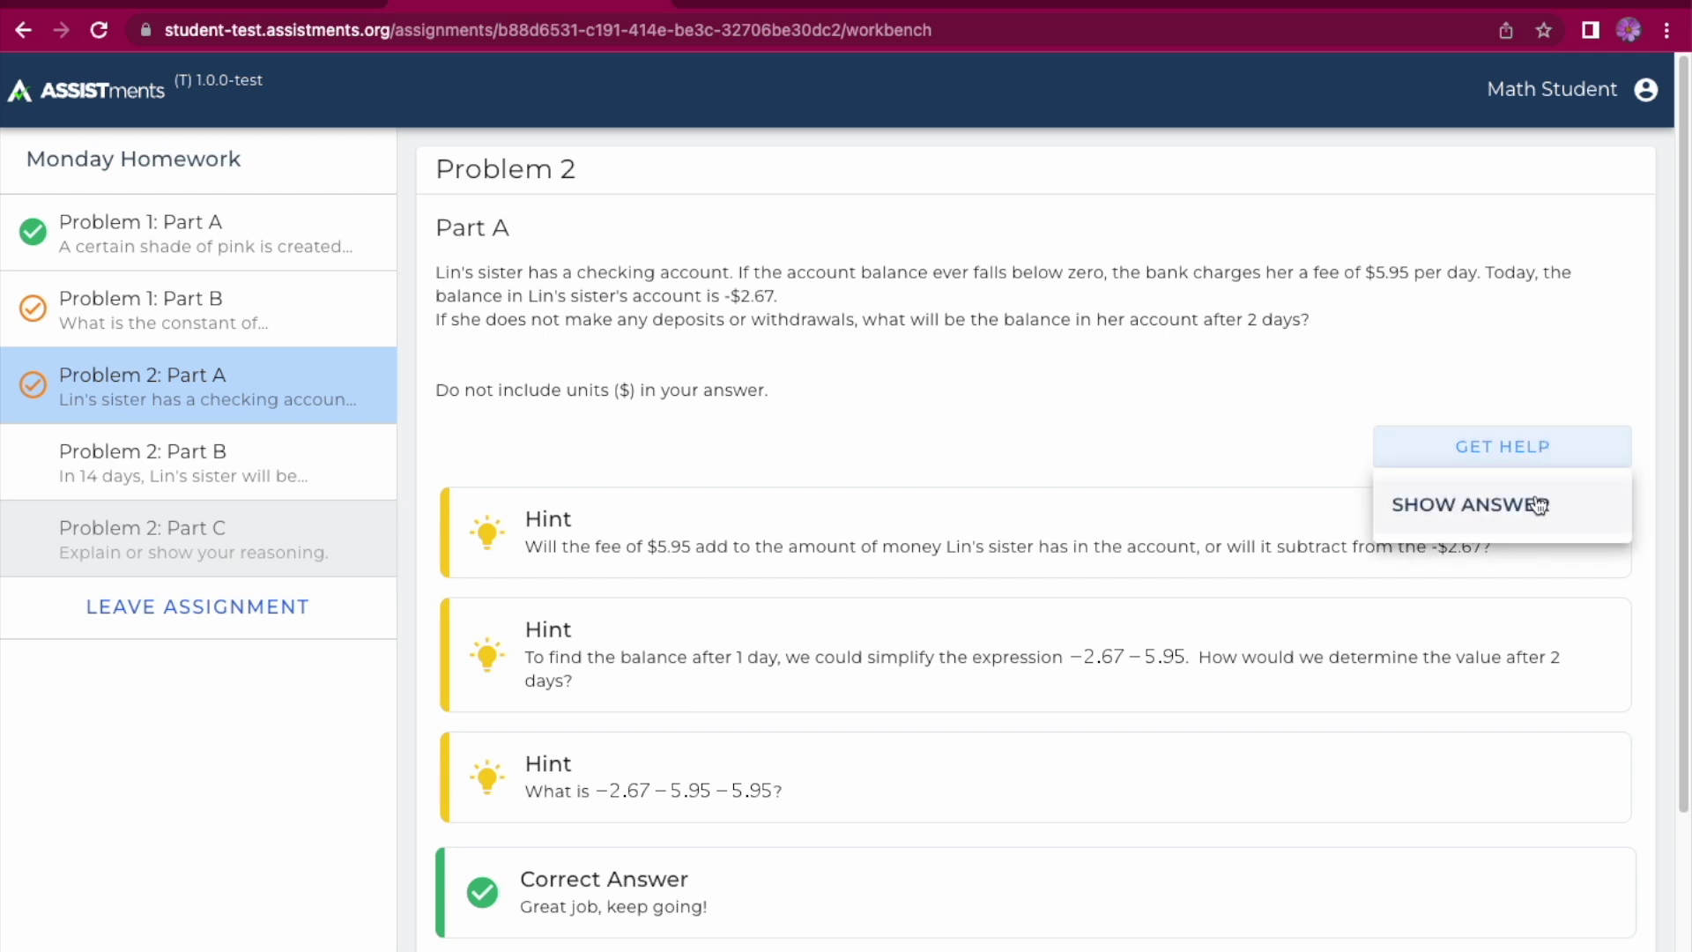
left_click(1538, 505)
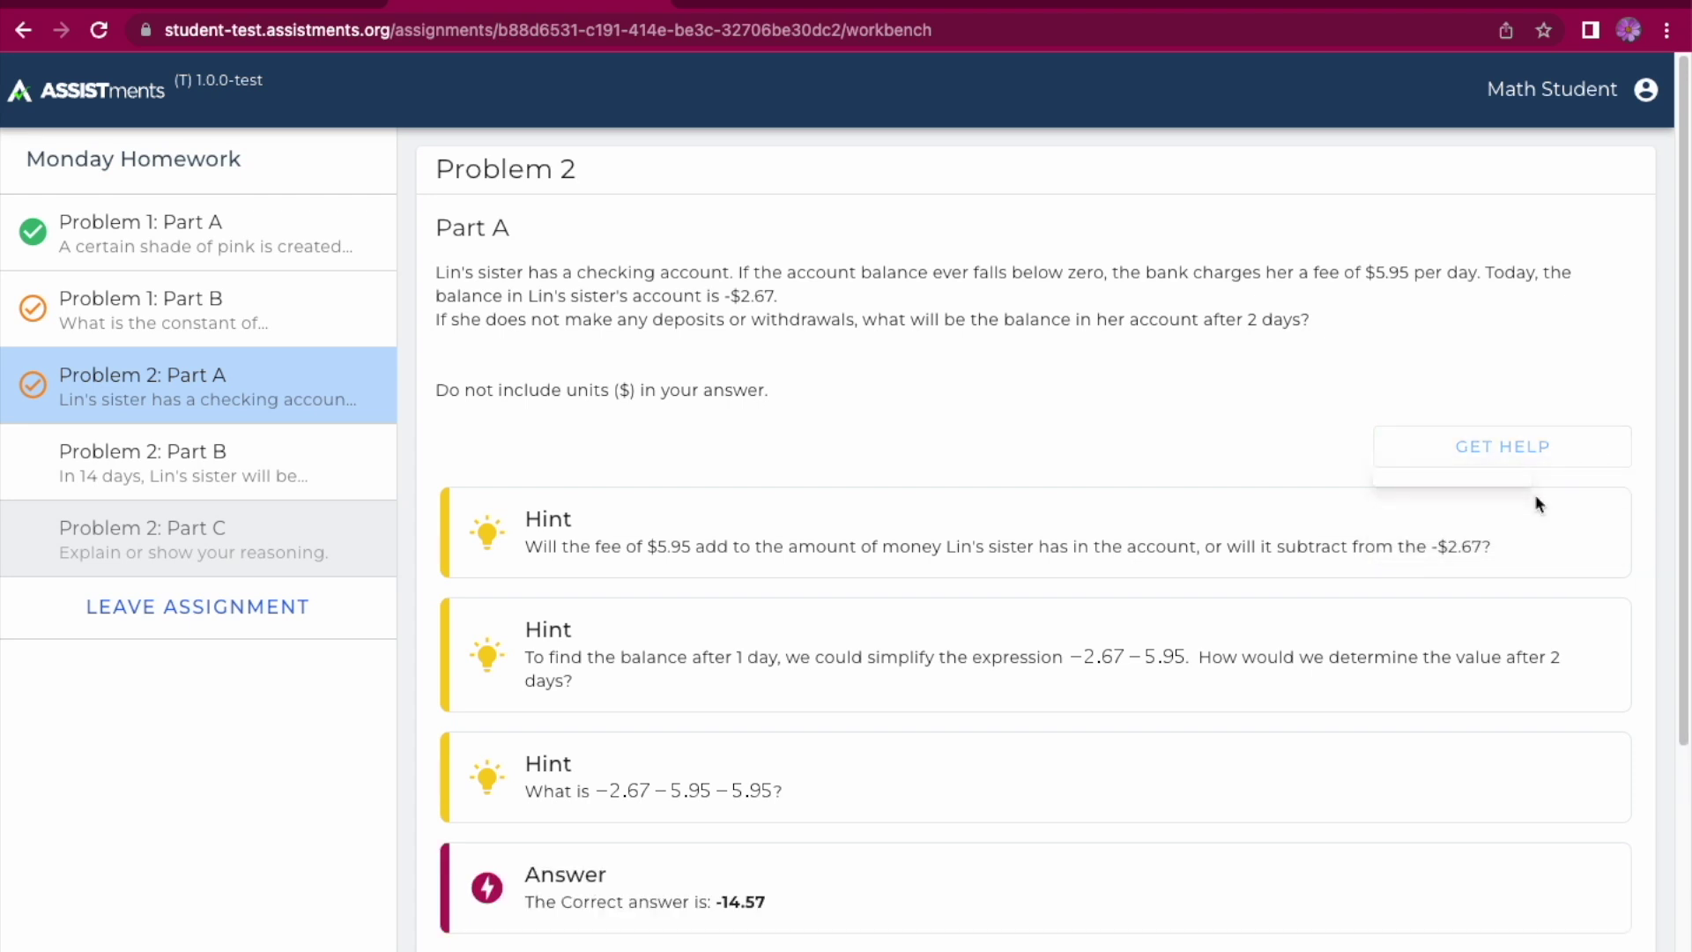
scroll(1266, 876, "down", 1)
scroll(1266, 878, "down", 1)
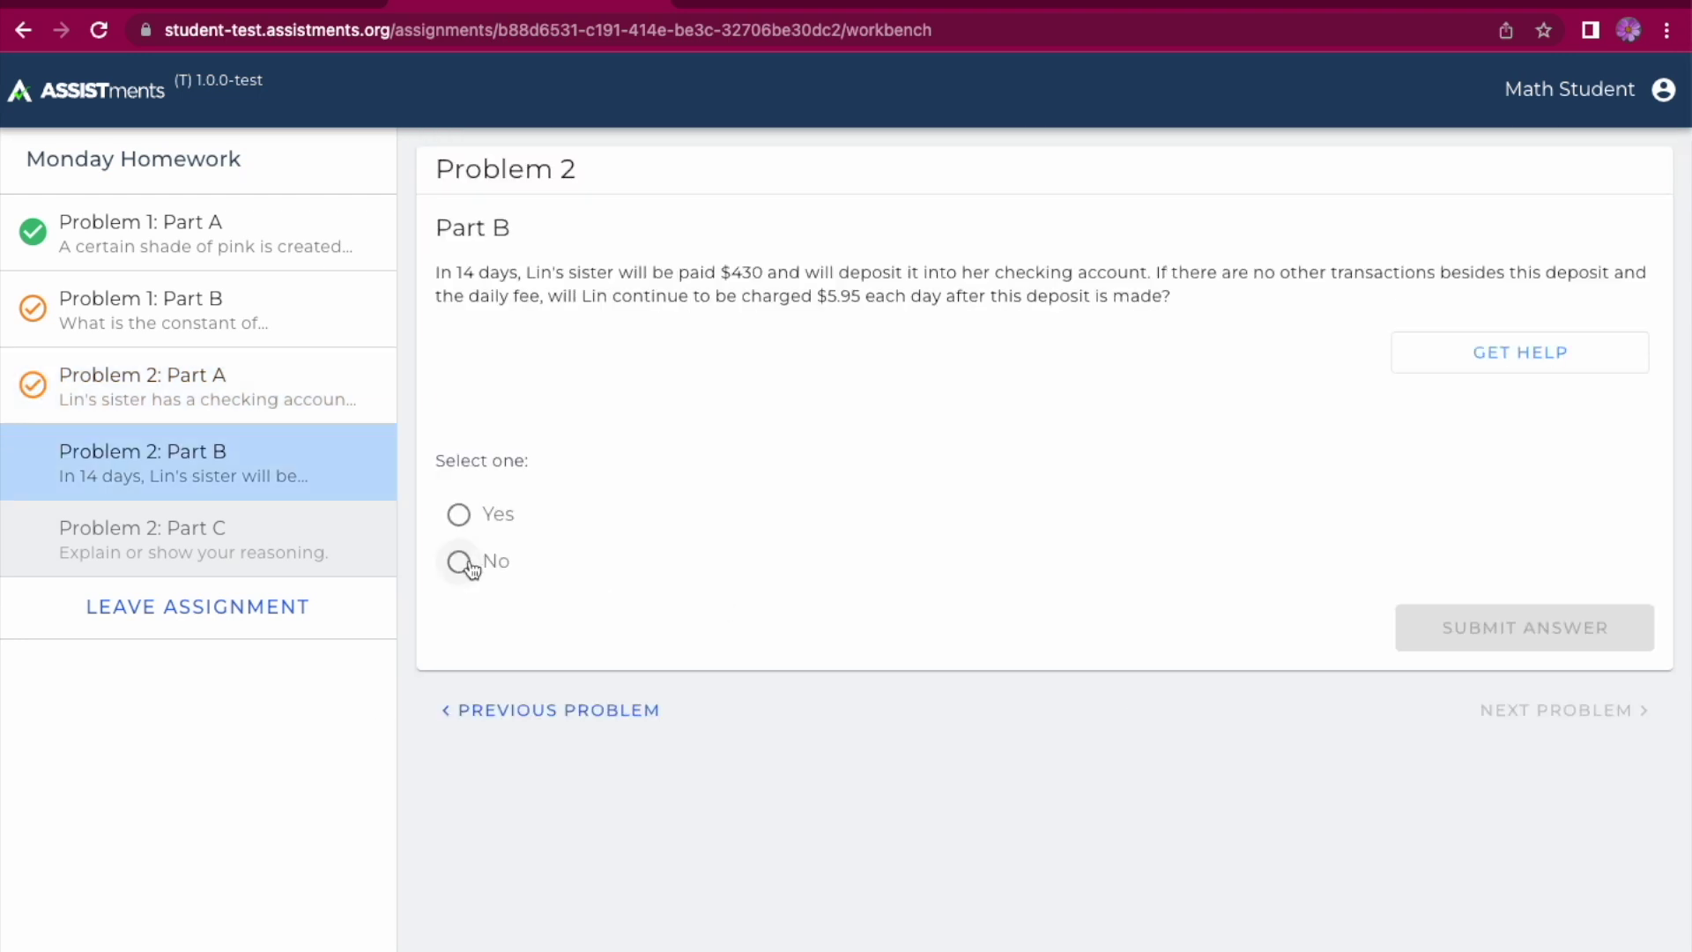
Answer Problem 2 Part B with No, and submit "Typed out answer" as the open response for Part C
left_click(460, 559)
left_click(1410, 628)
type("T")
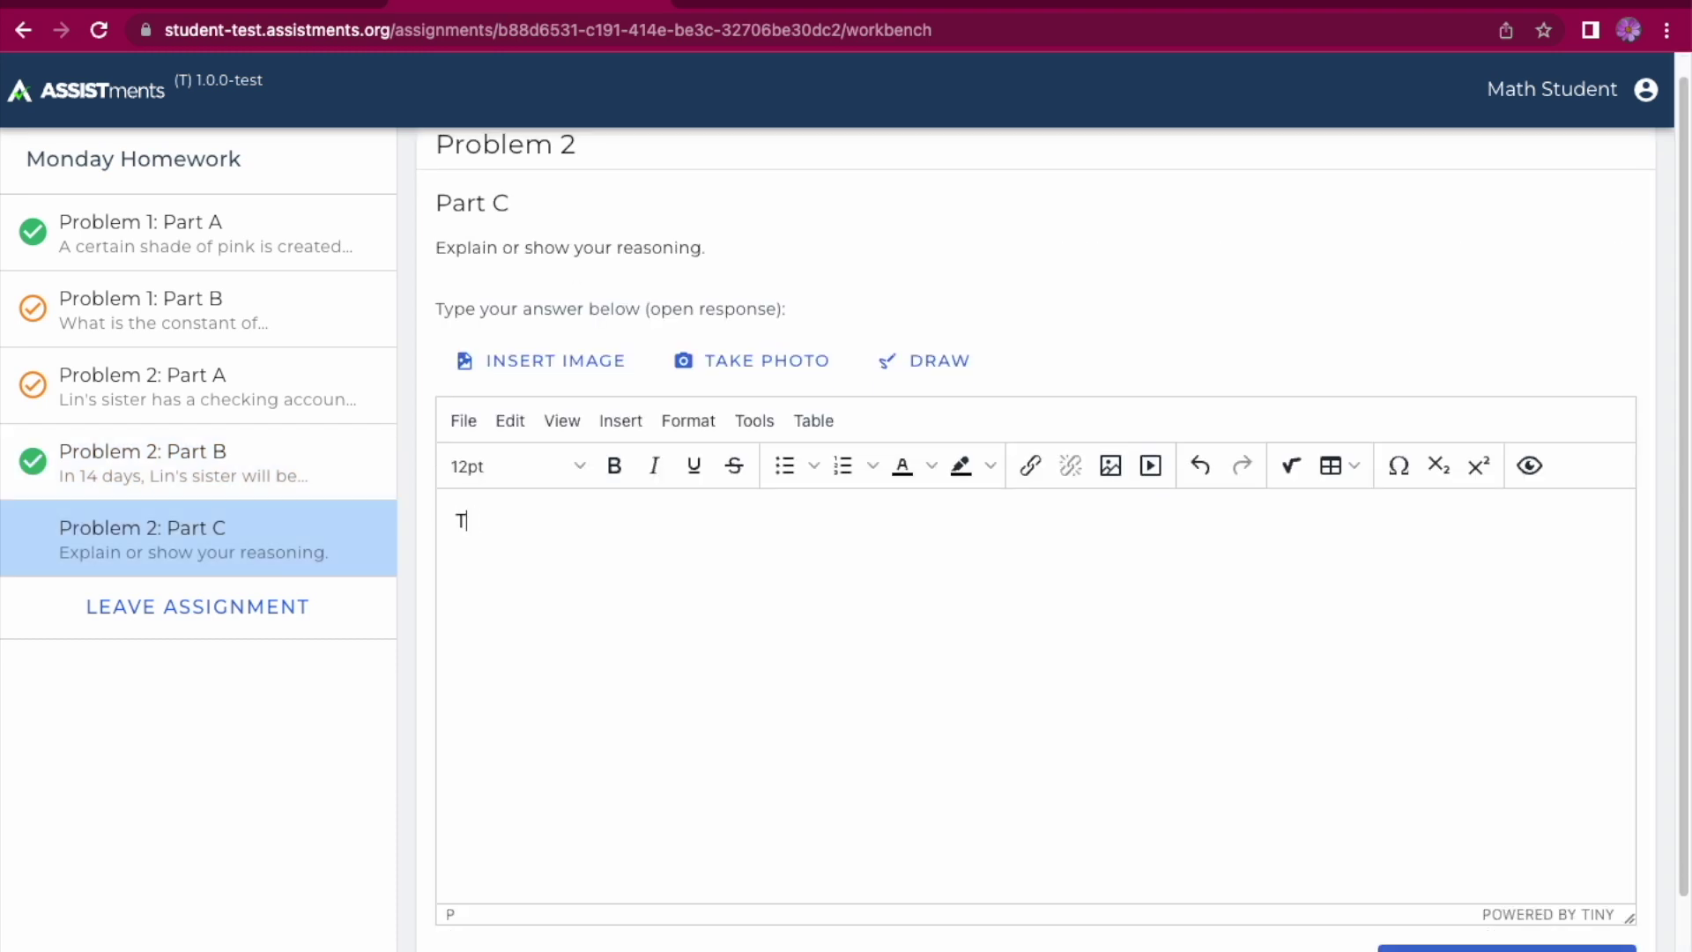
type("yped out answer")
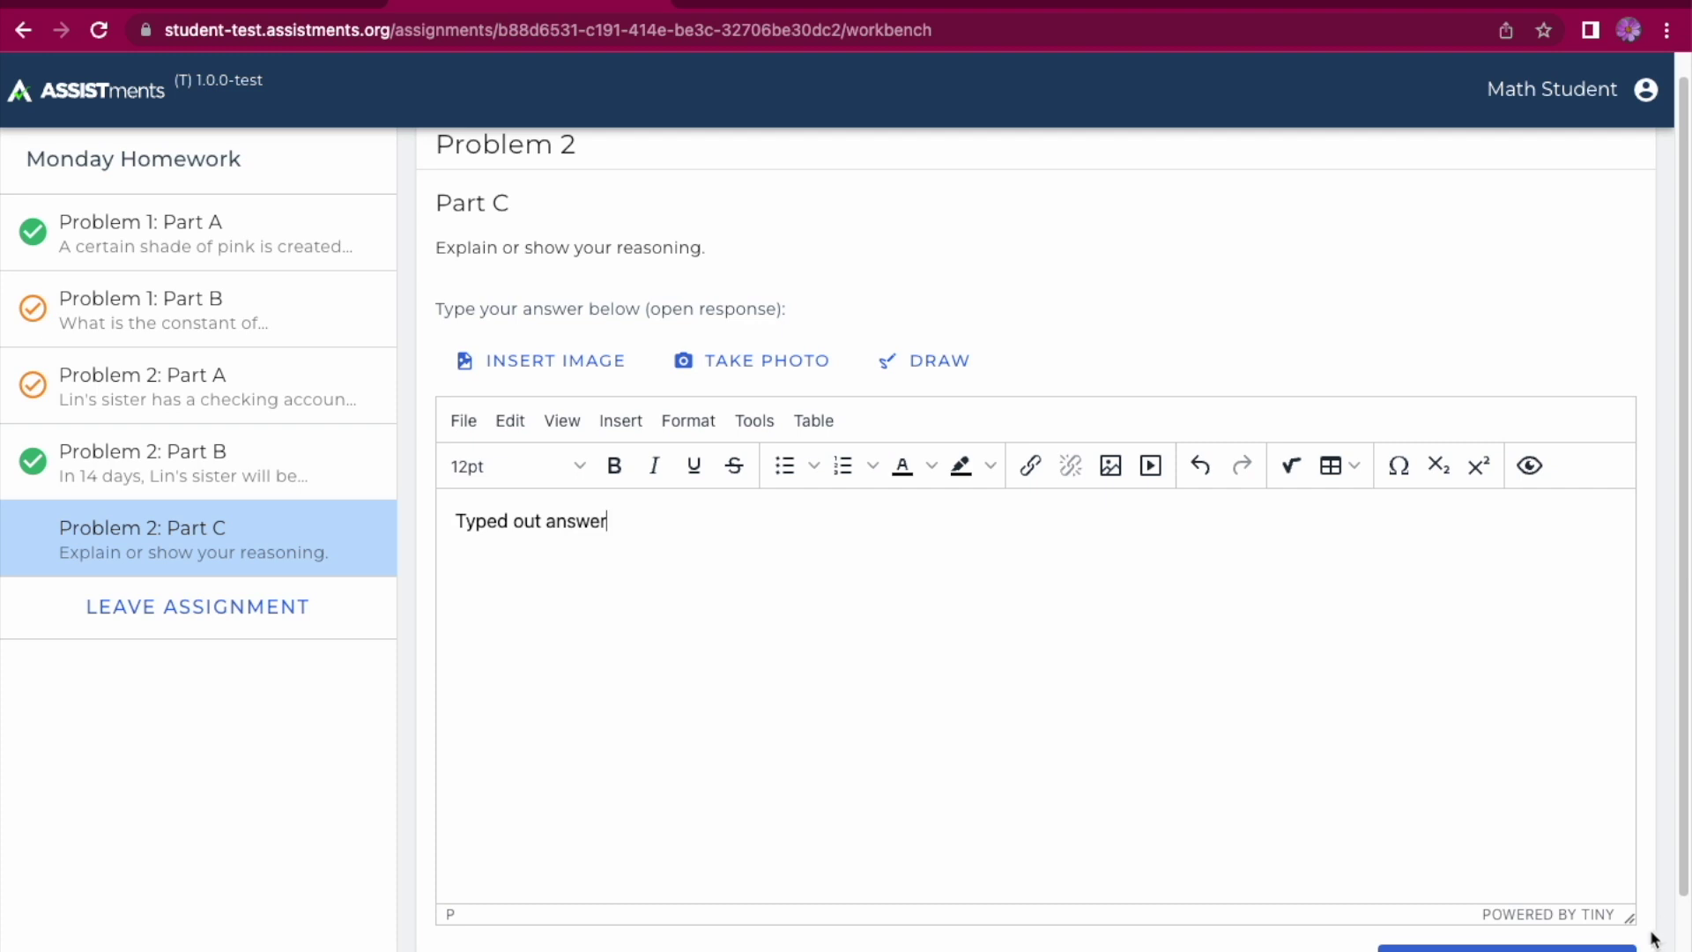
scroll(1322, 845, "down", 2)
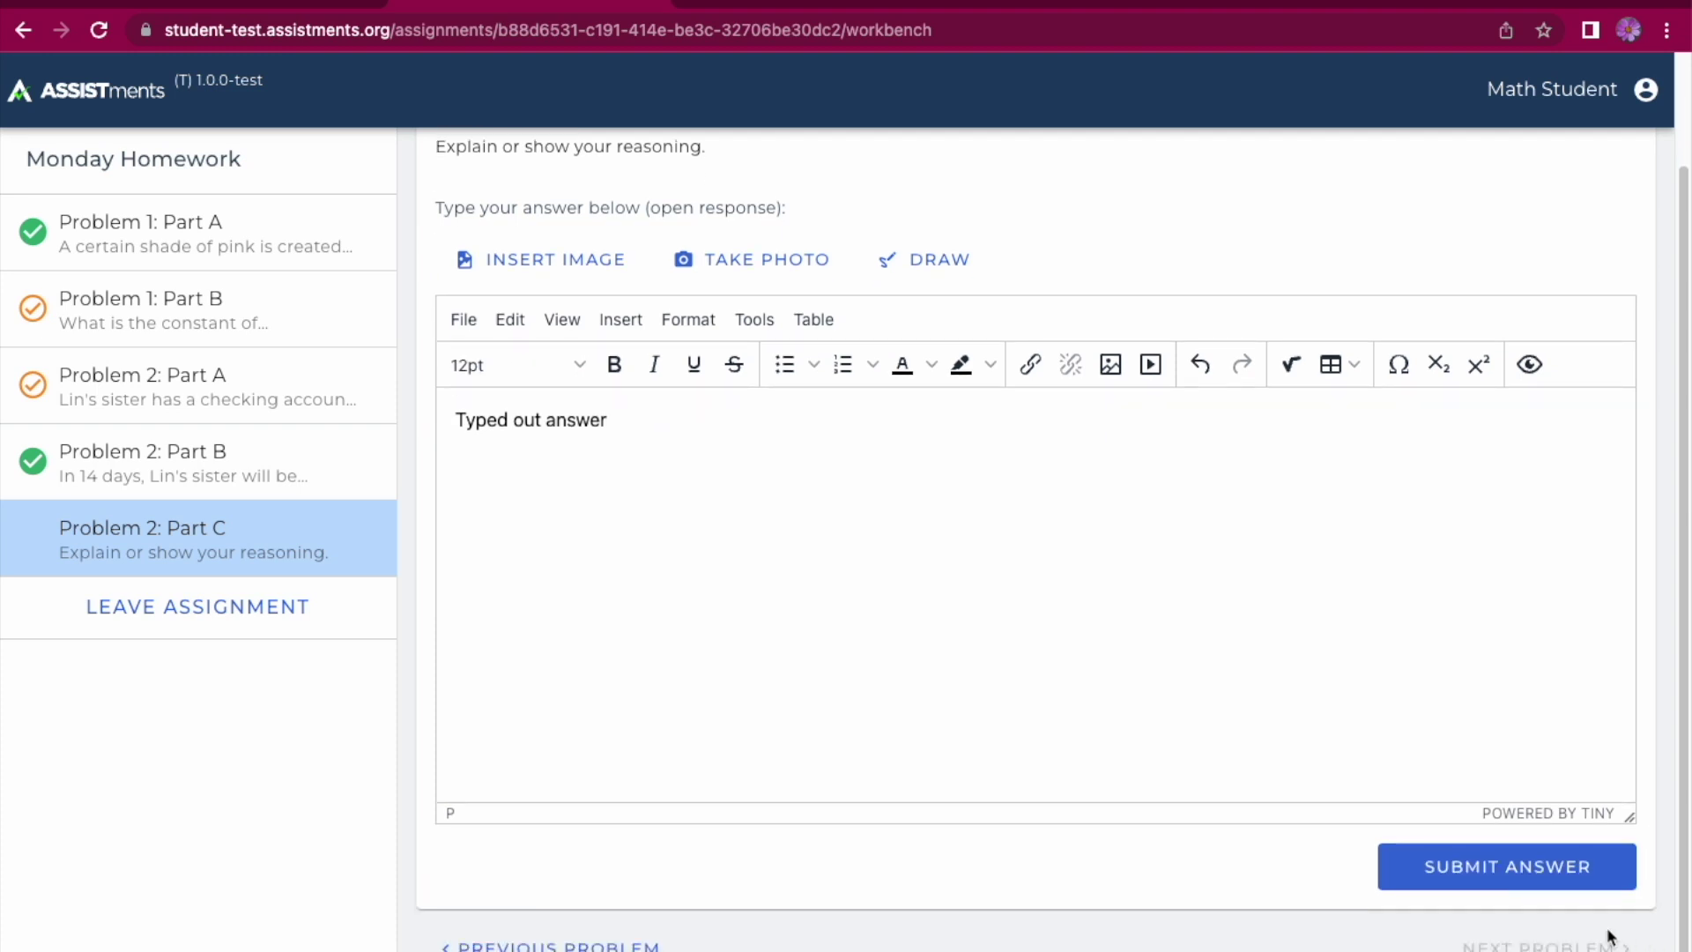
left_click(1525, 887)
left_click(1525, 887)
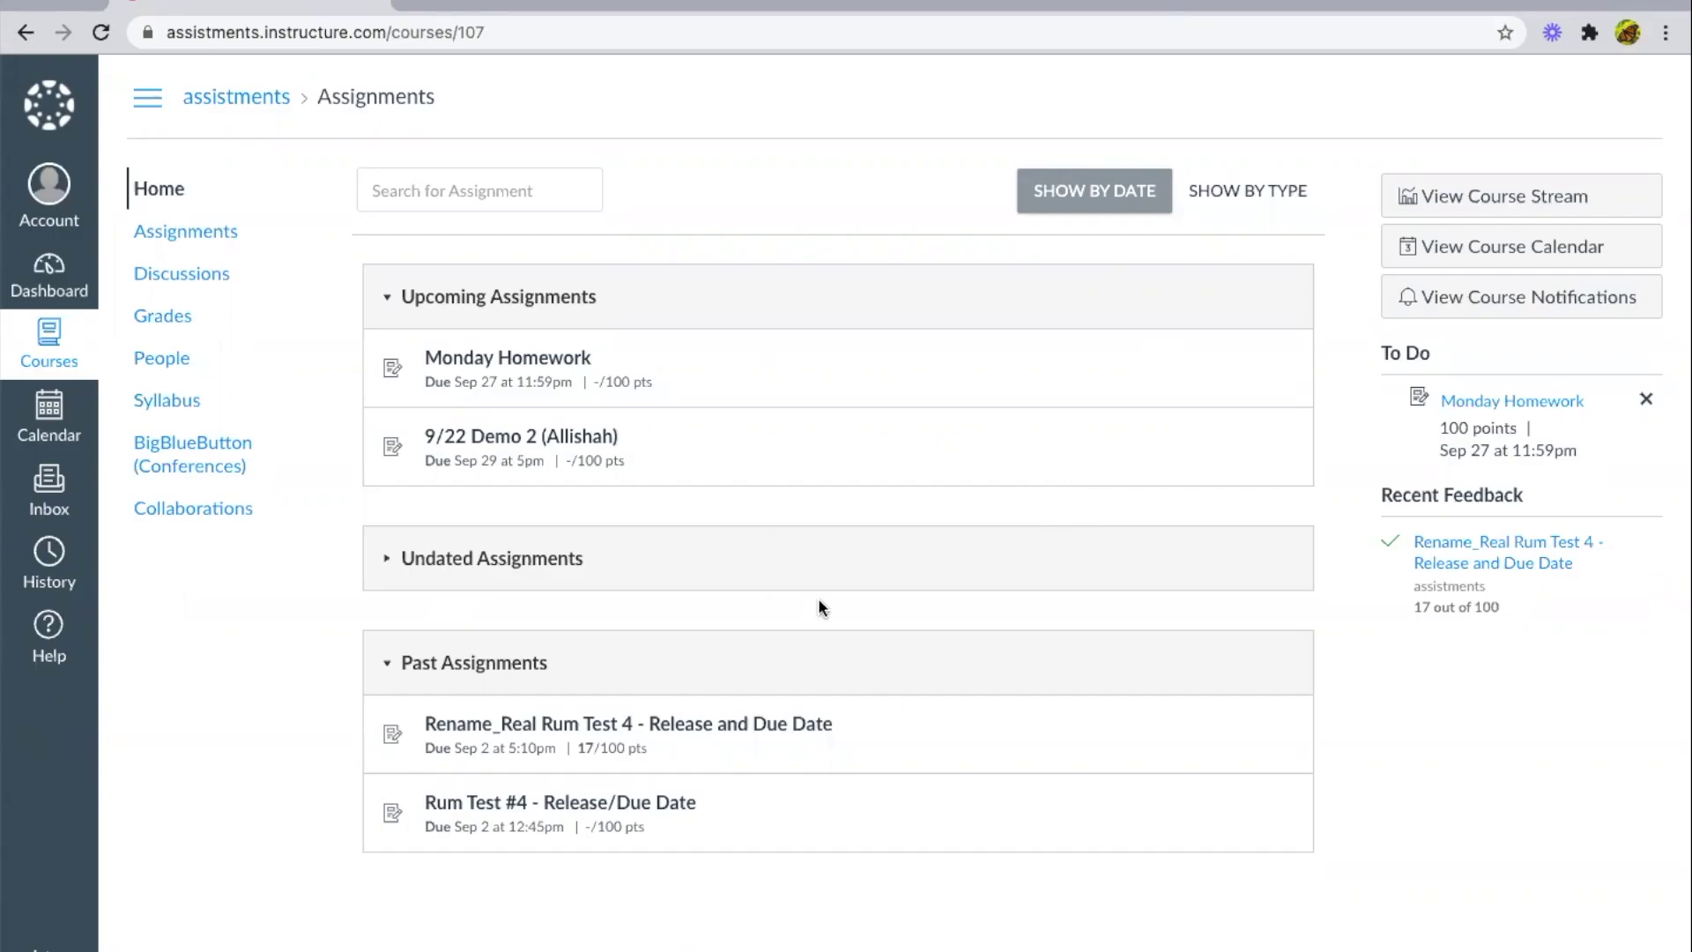
Reopen Monday Homework from the Canvas course and follow its link to the student's results in ASSISTments
left_click(554, 361)
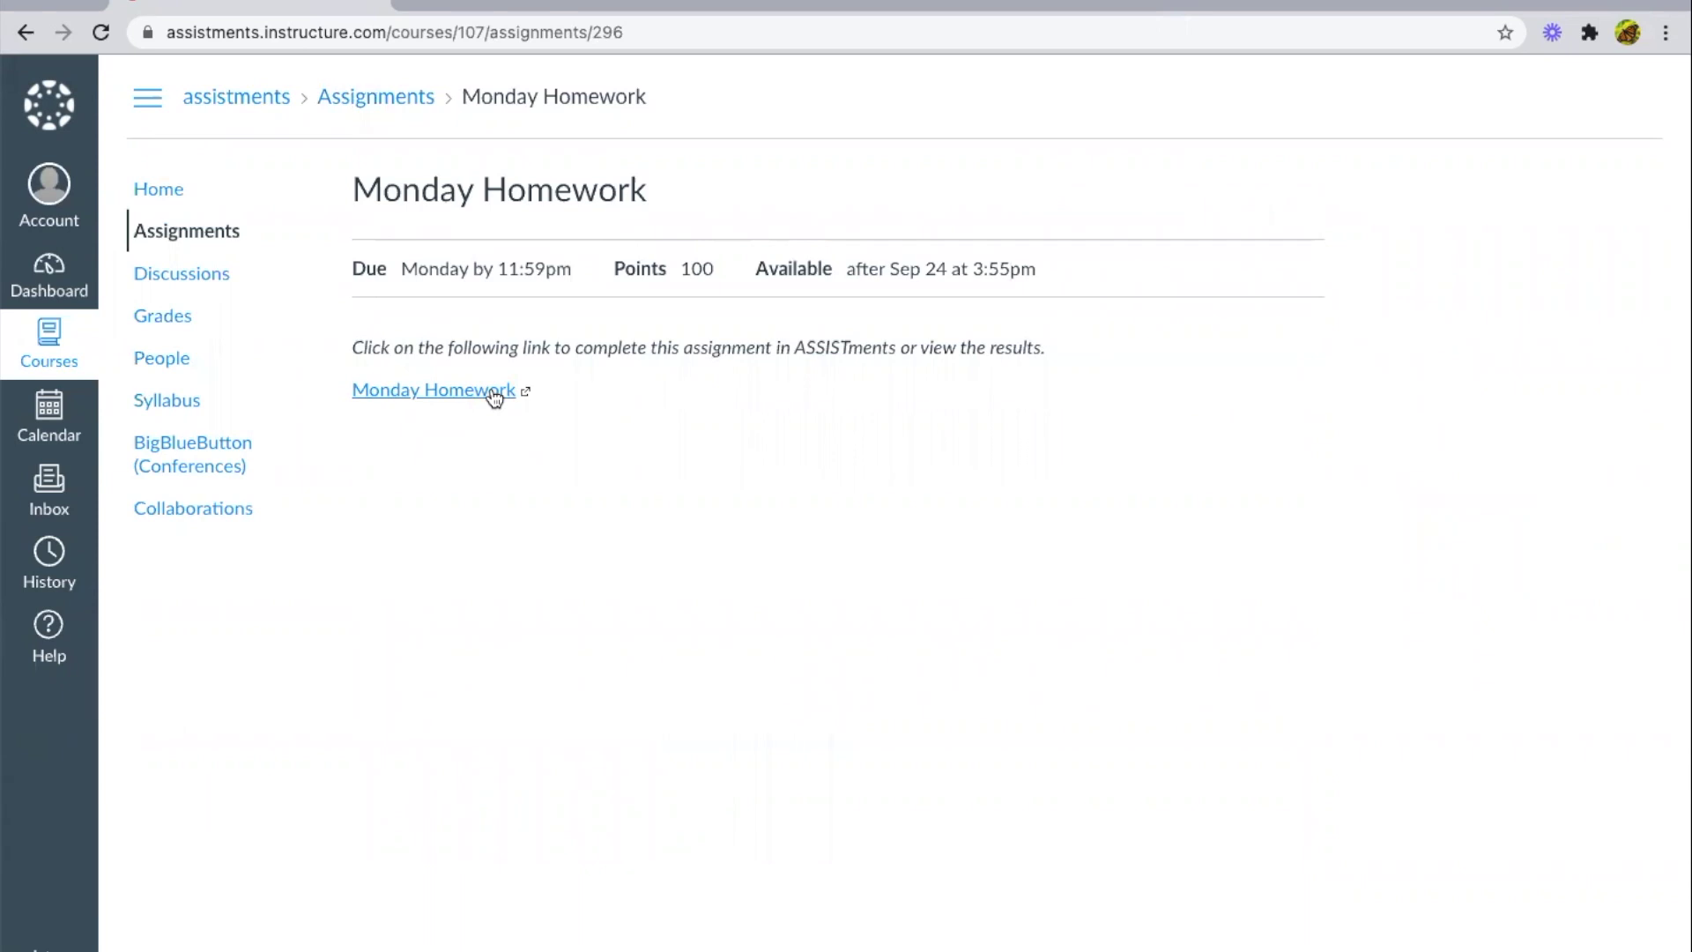
left_click(494, 390)
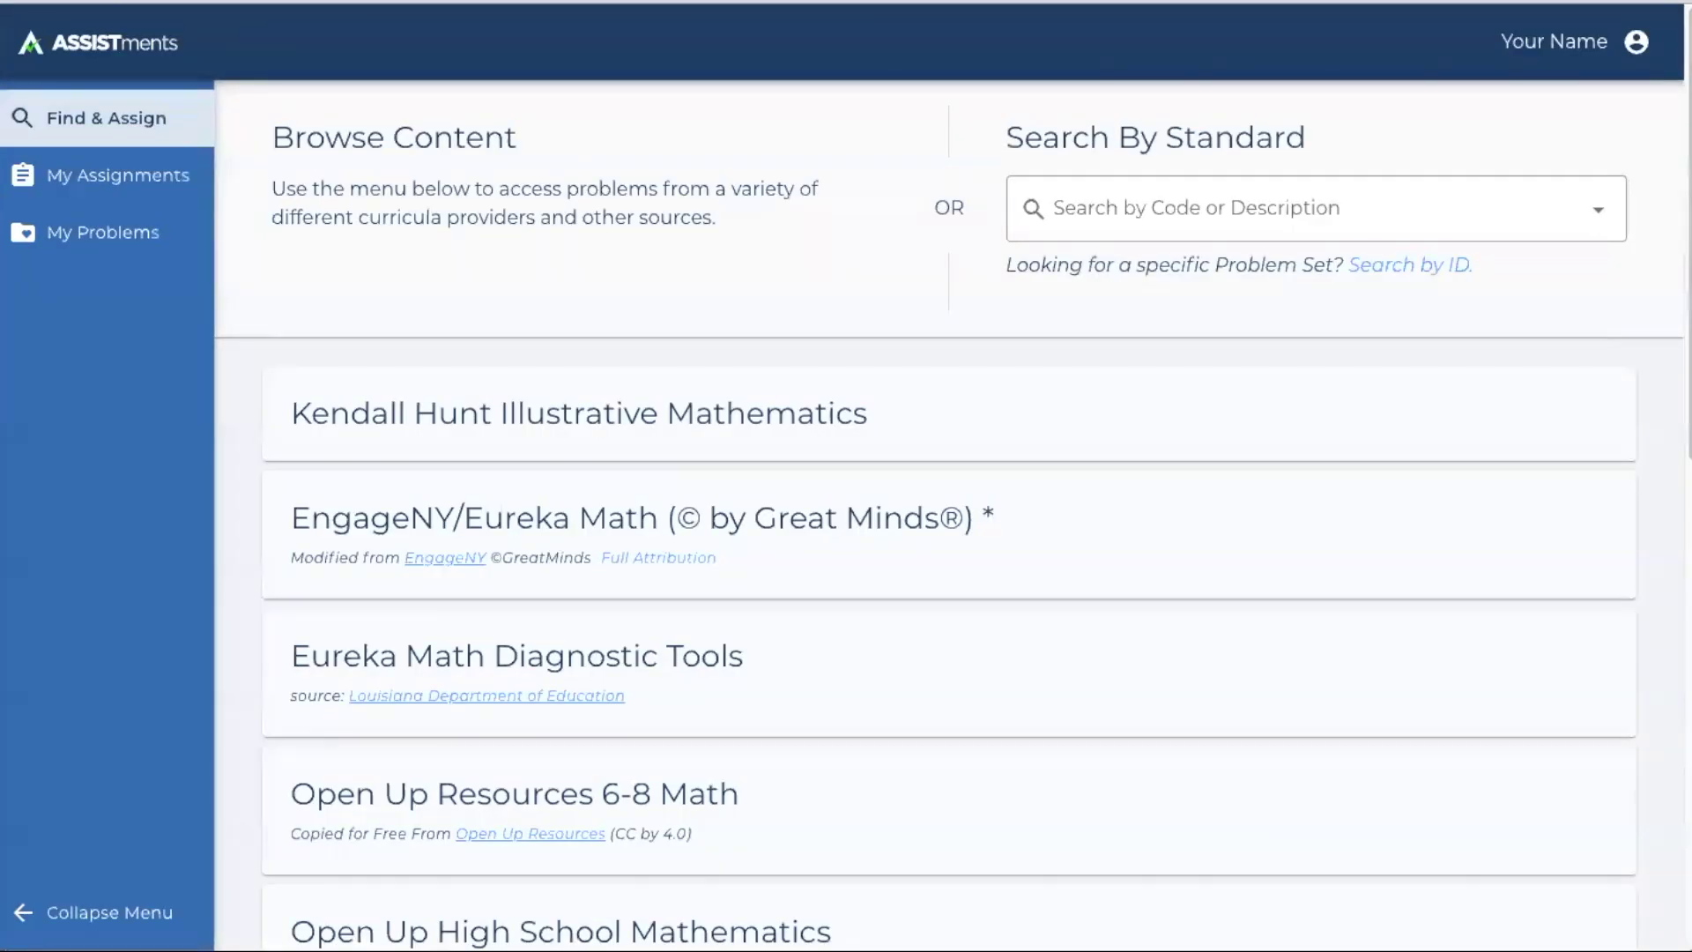
Filter the teacher's assignments list to Your Class and sort it by Release Date (Ascending)
left_click(106, 188)
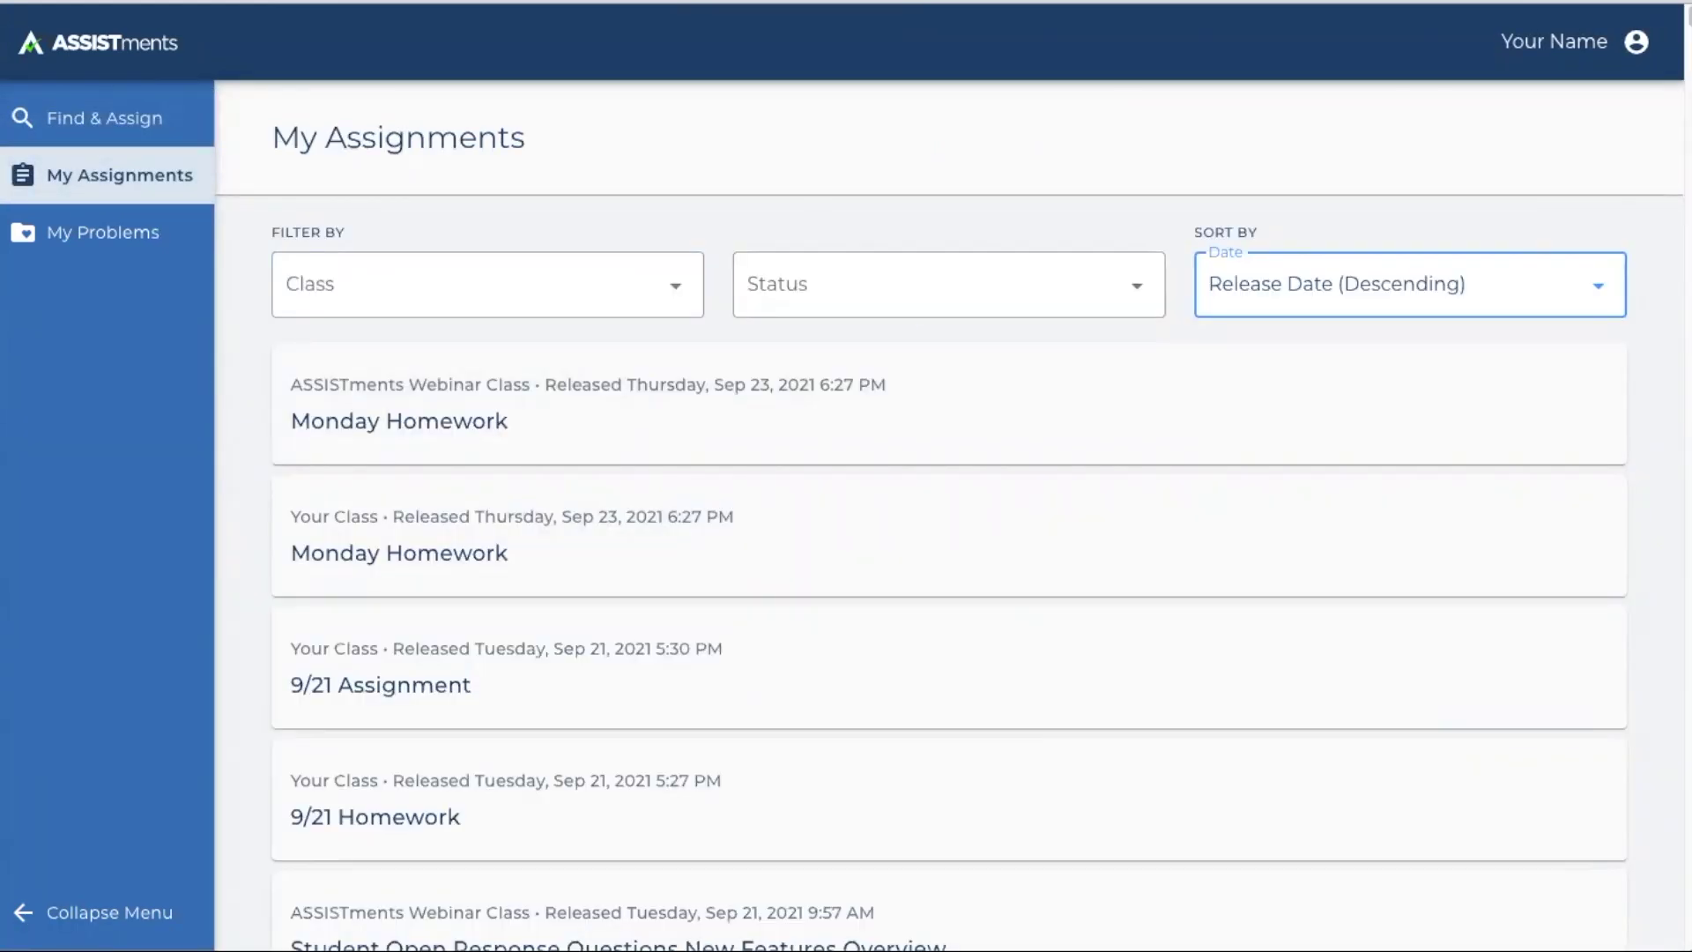
left_click(692, 288)
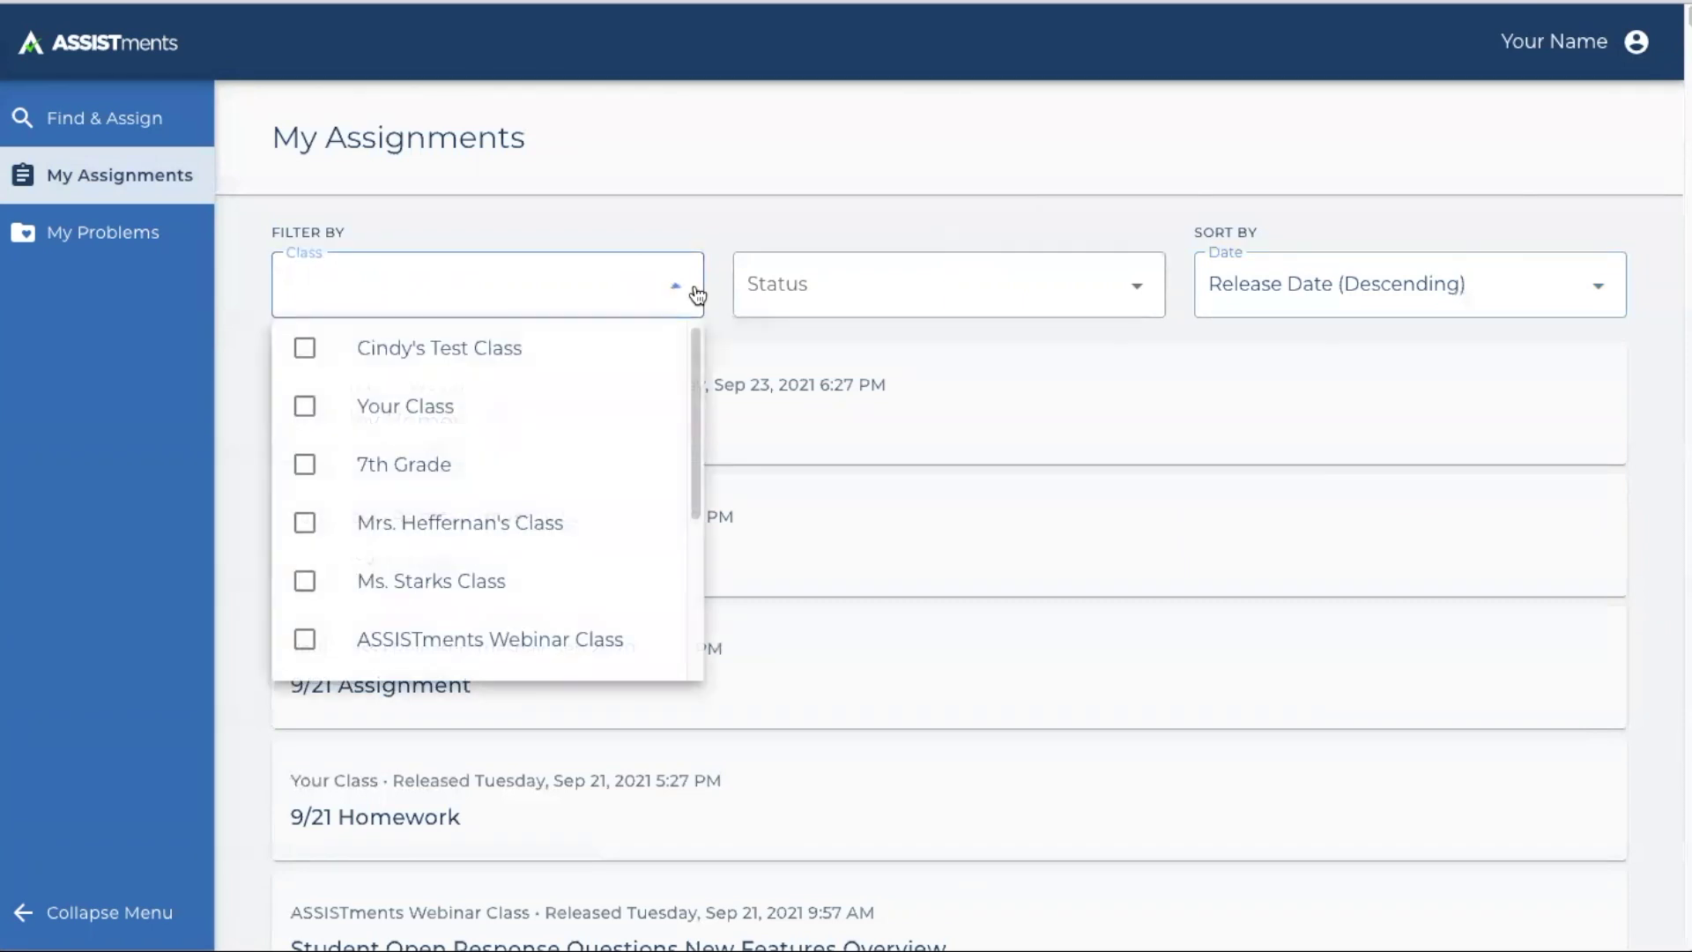
left_click(623, 405)
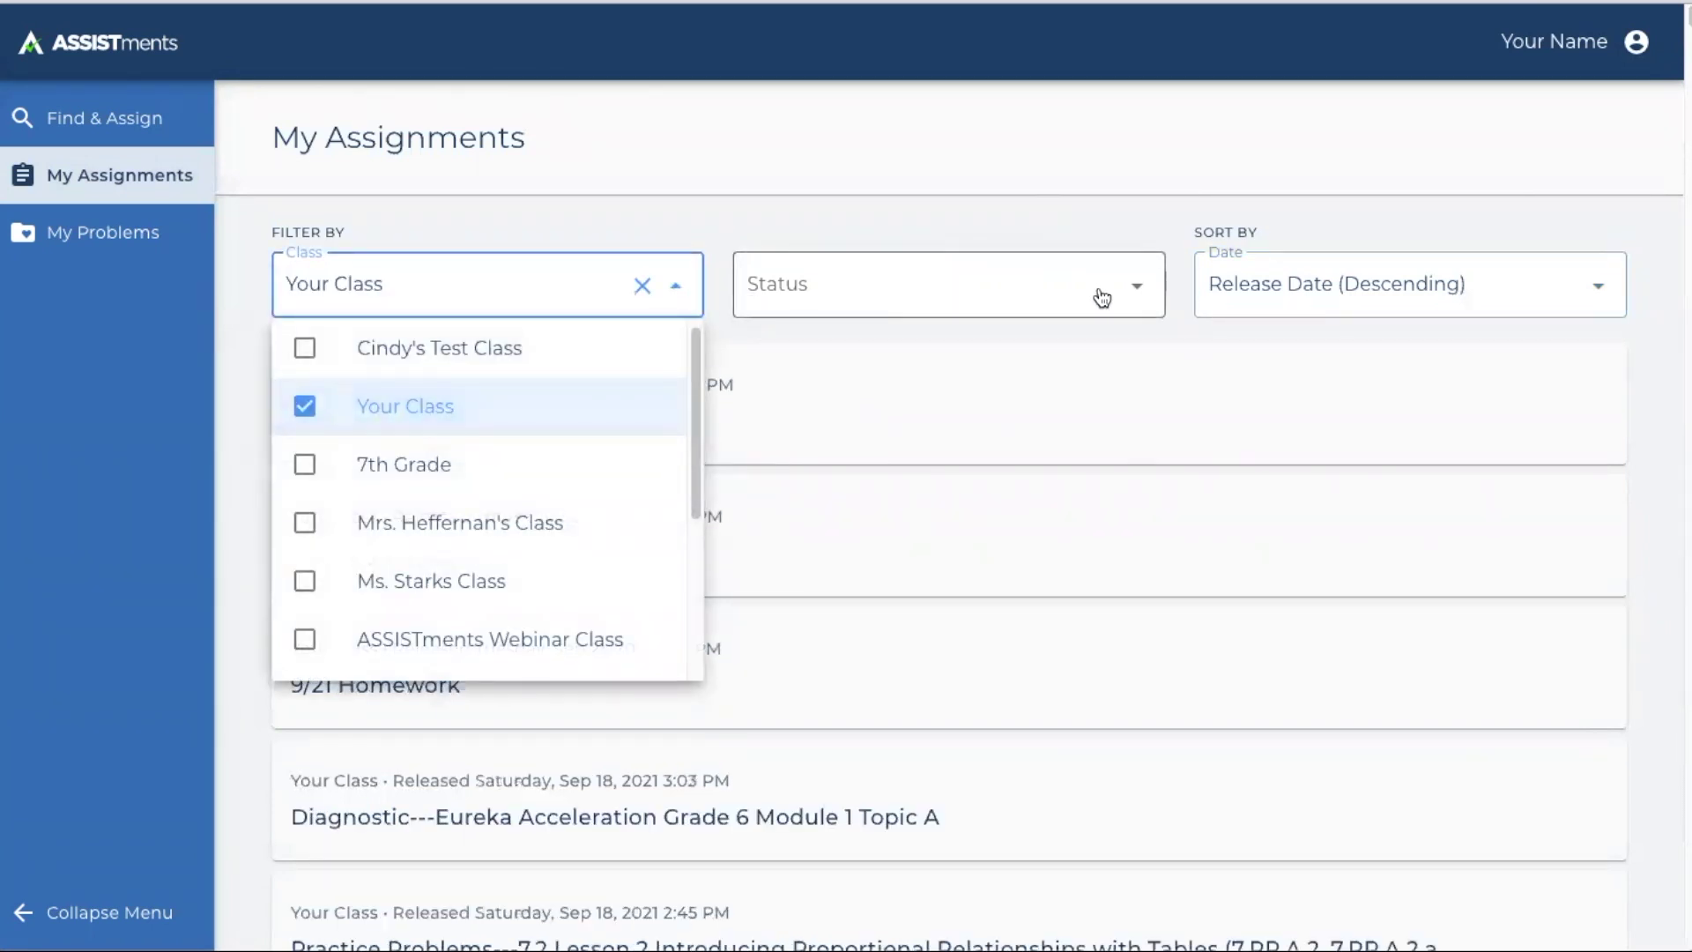
left_click(1153, 301)
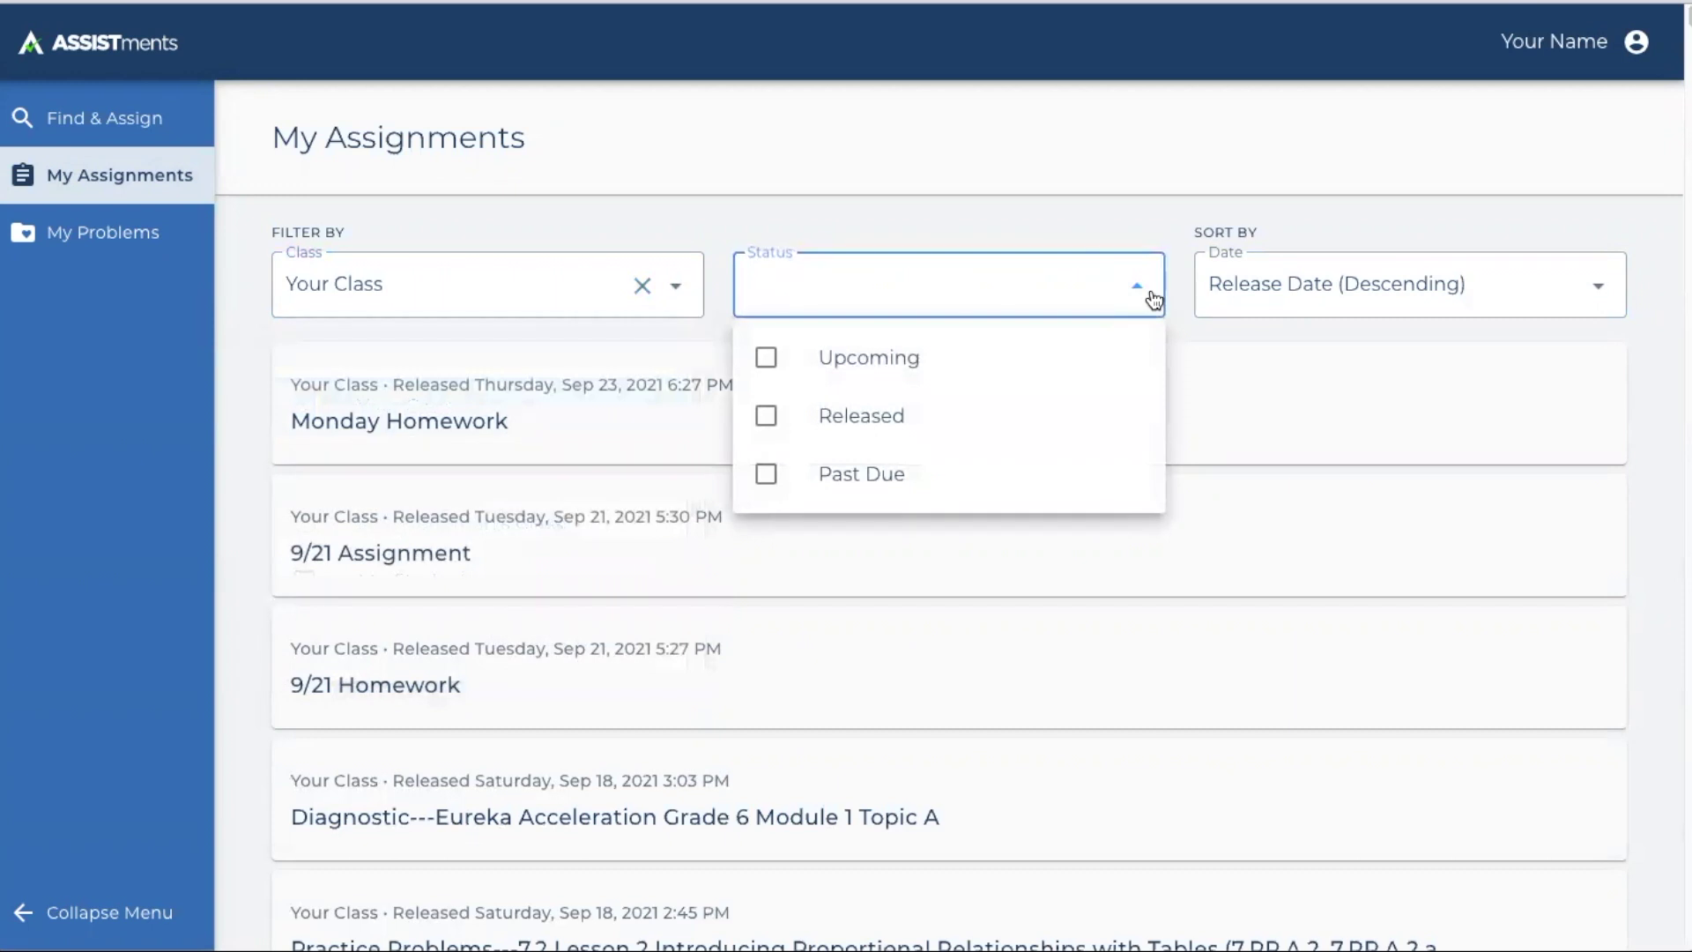
left_click(1599, 291)
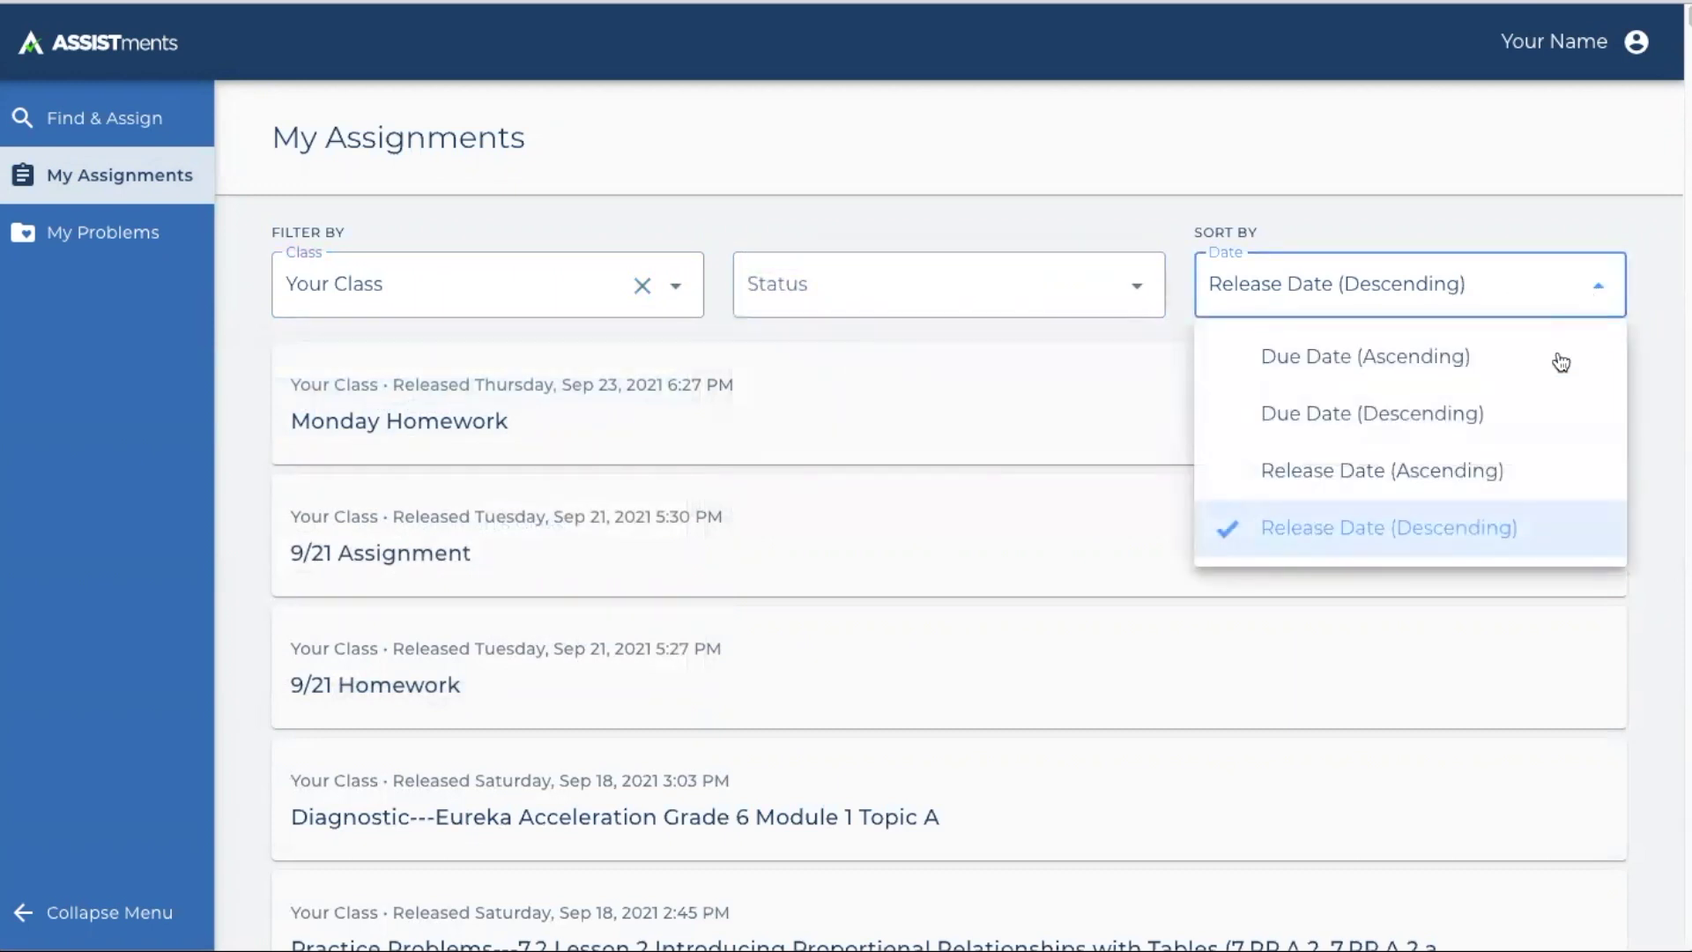
left_click(1487, 469)
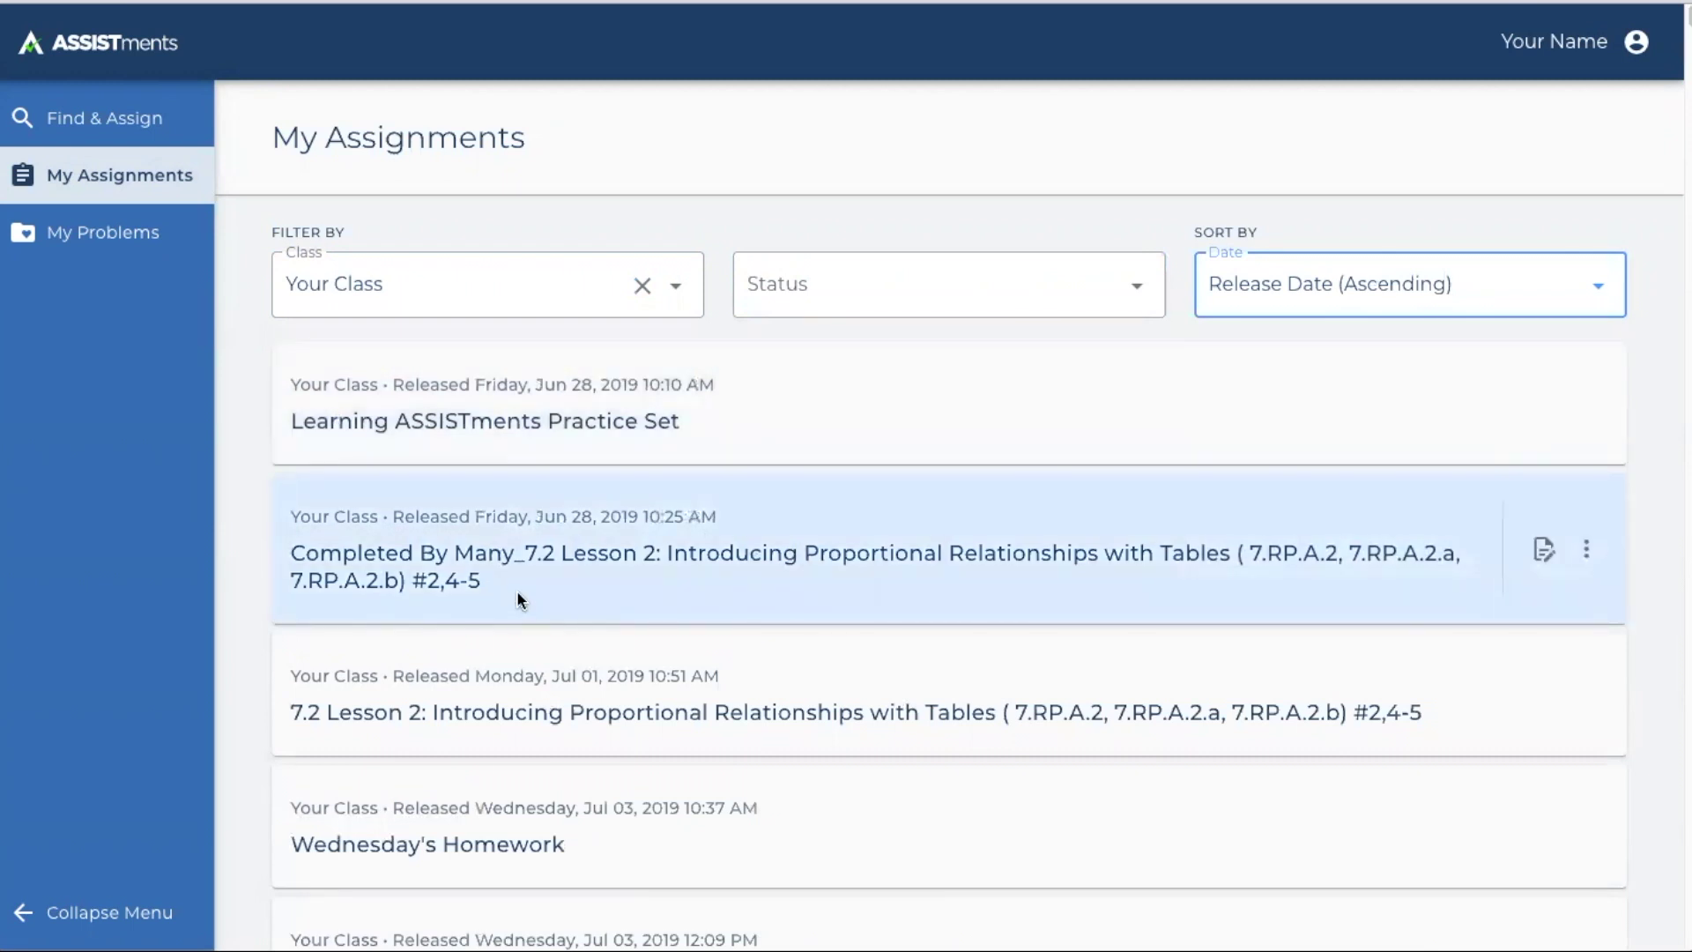
Expand the details of the "Completed By Many_7.2 Lesson 2" assignment and open its report
left_click(517, 589)
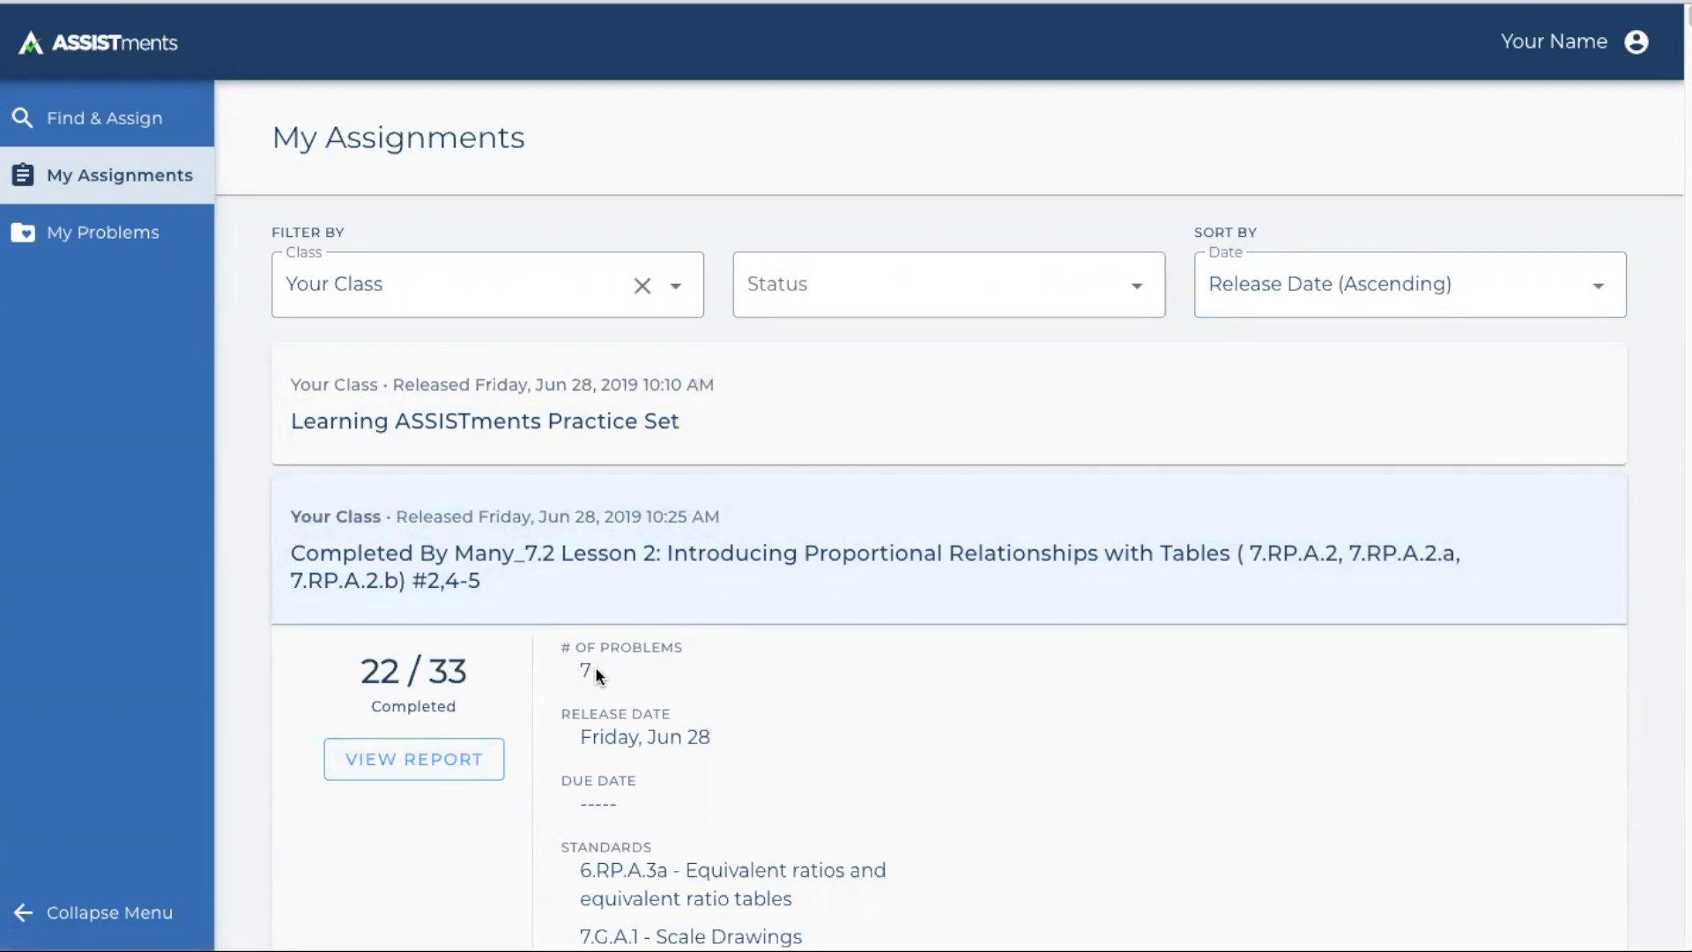
scroll(662, 690, "down", 1)
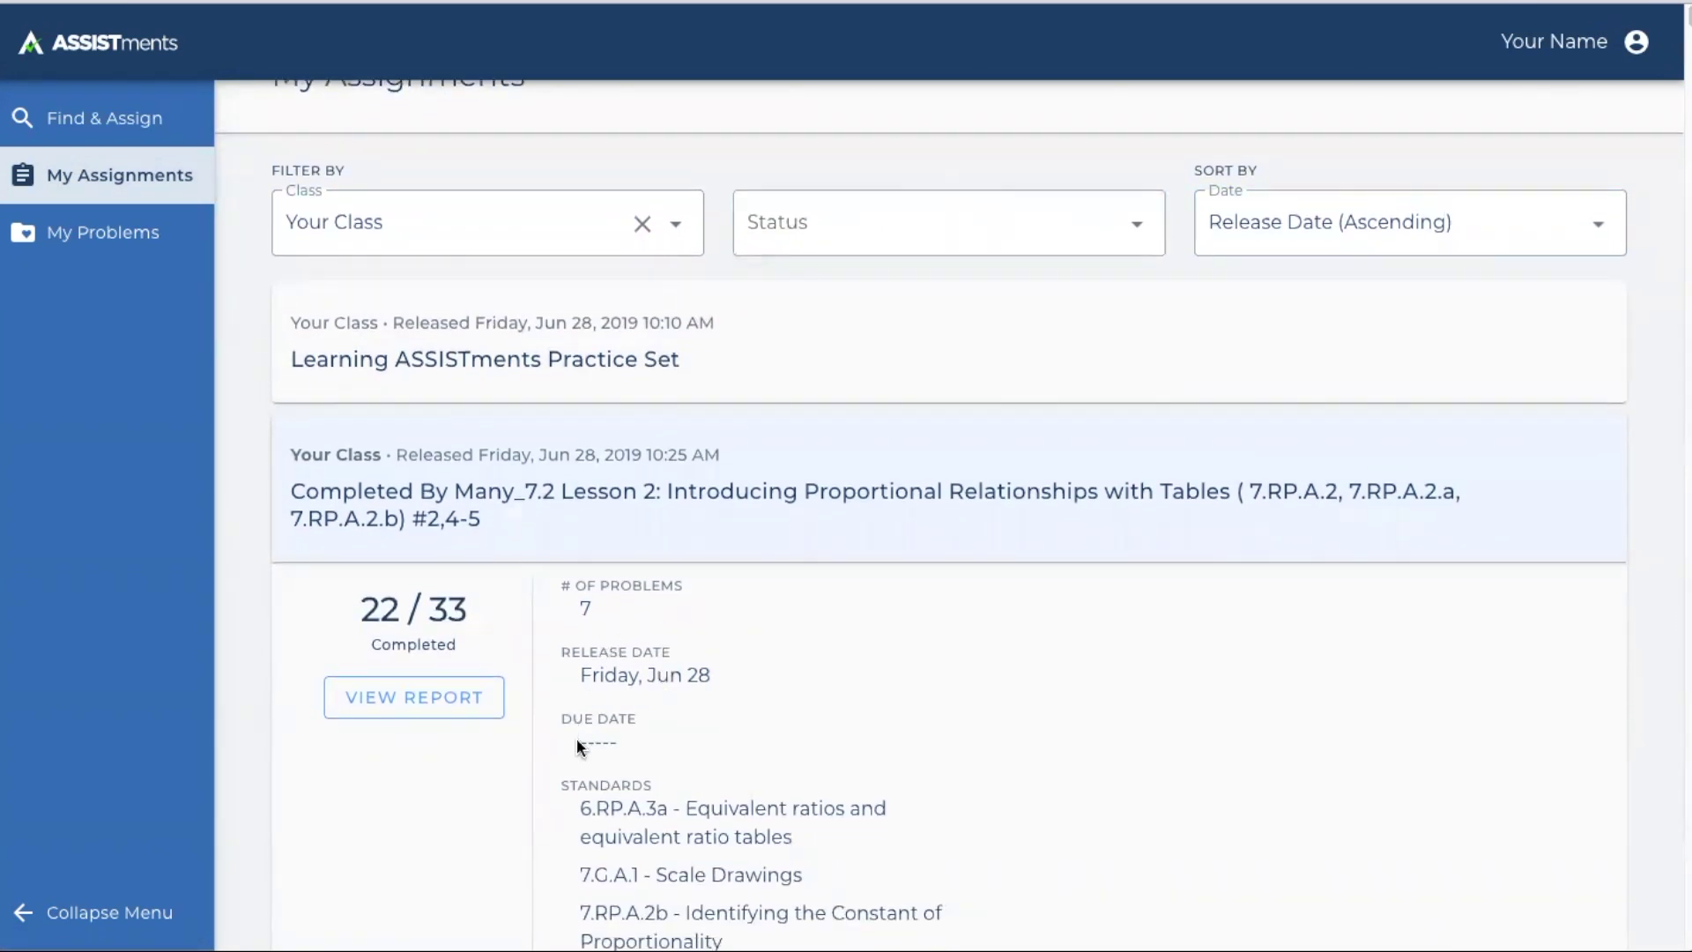
scroll(615, 735, "down", 1)
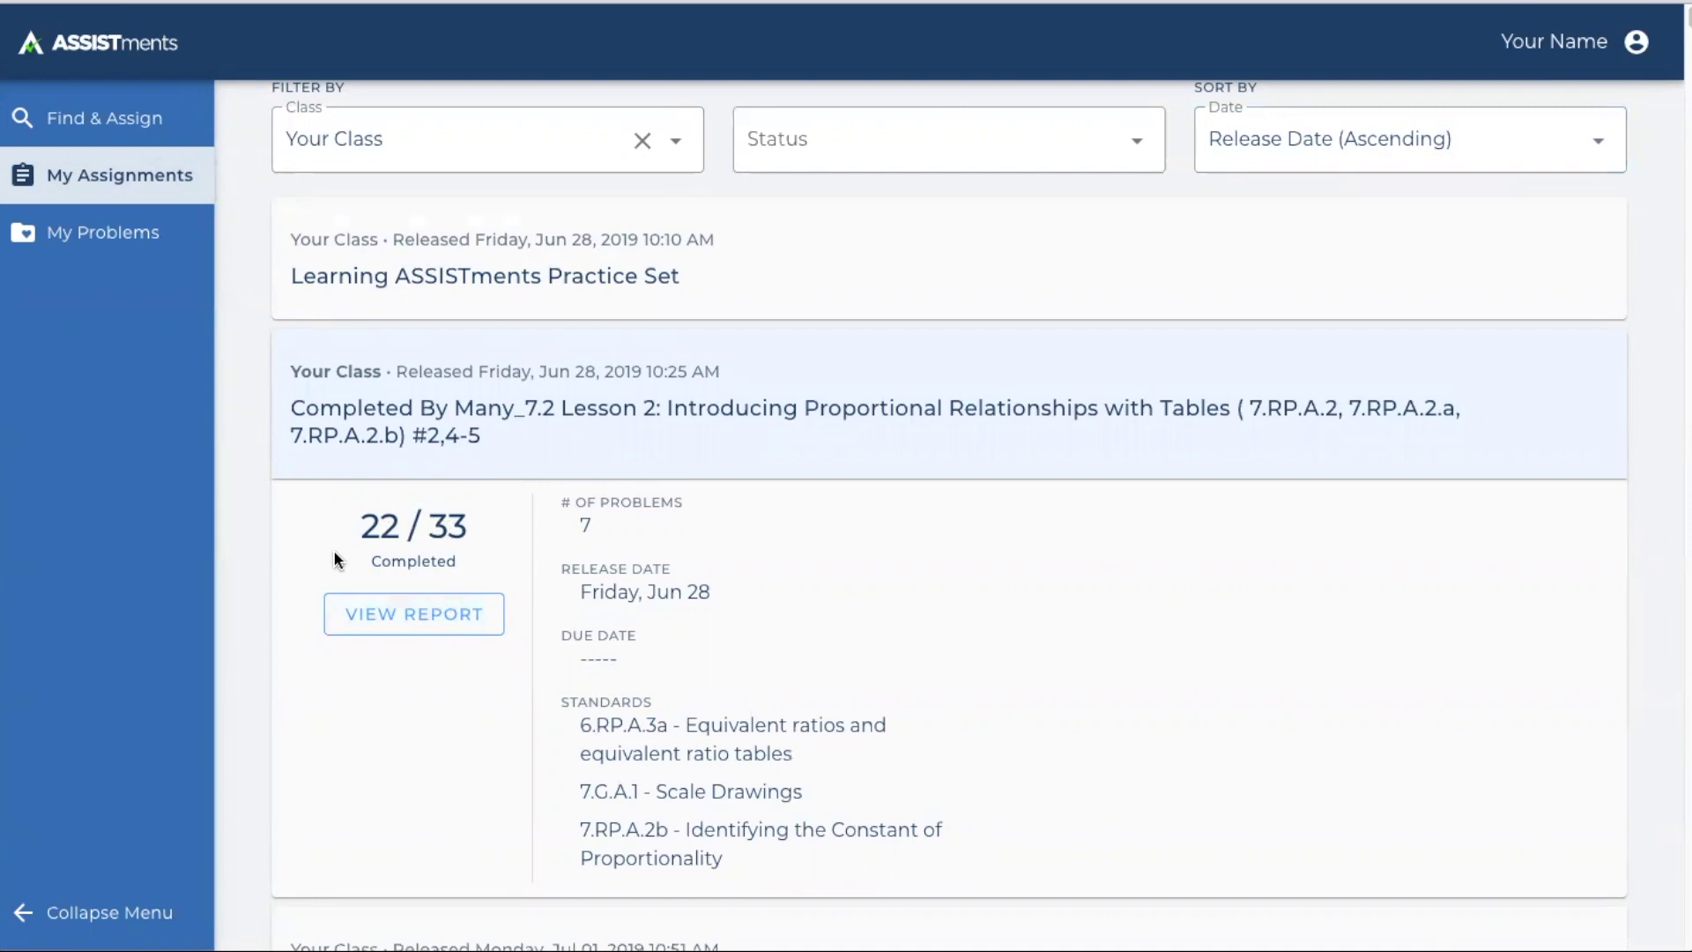
left_click(414, 613)
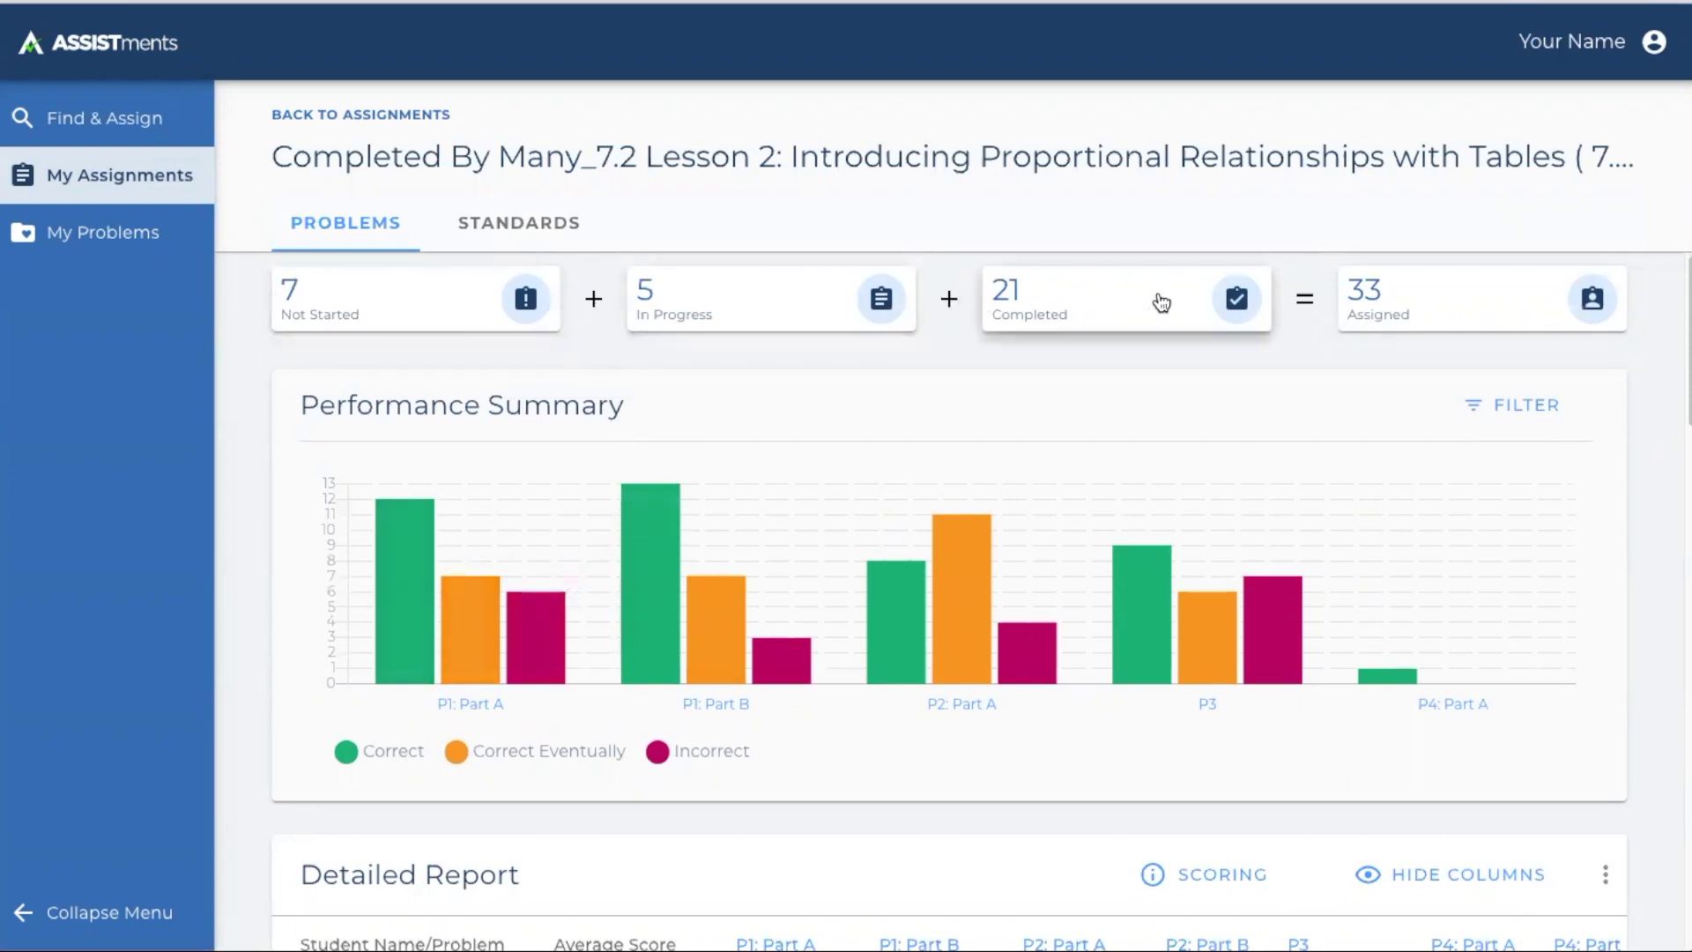
Check the list of students who have not started, and examine the Performance Summary bars for Problem 1 Part A
left_click(516, 297)
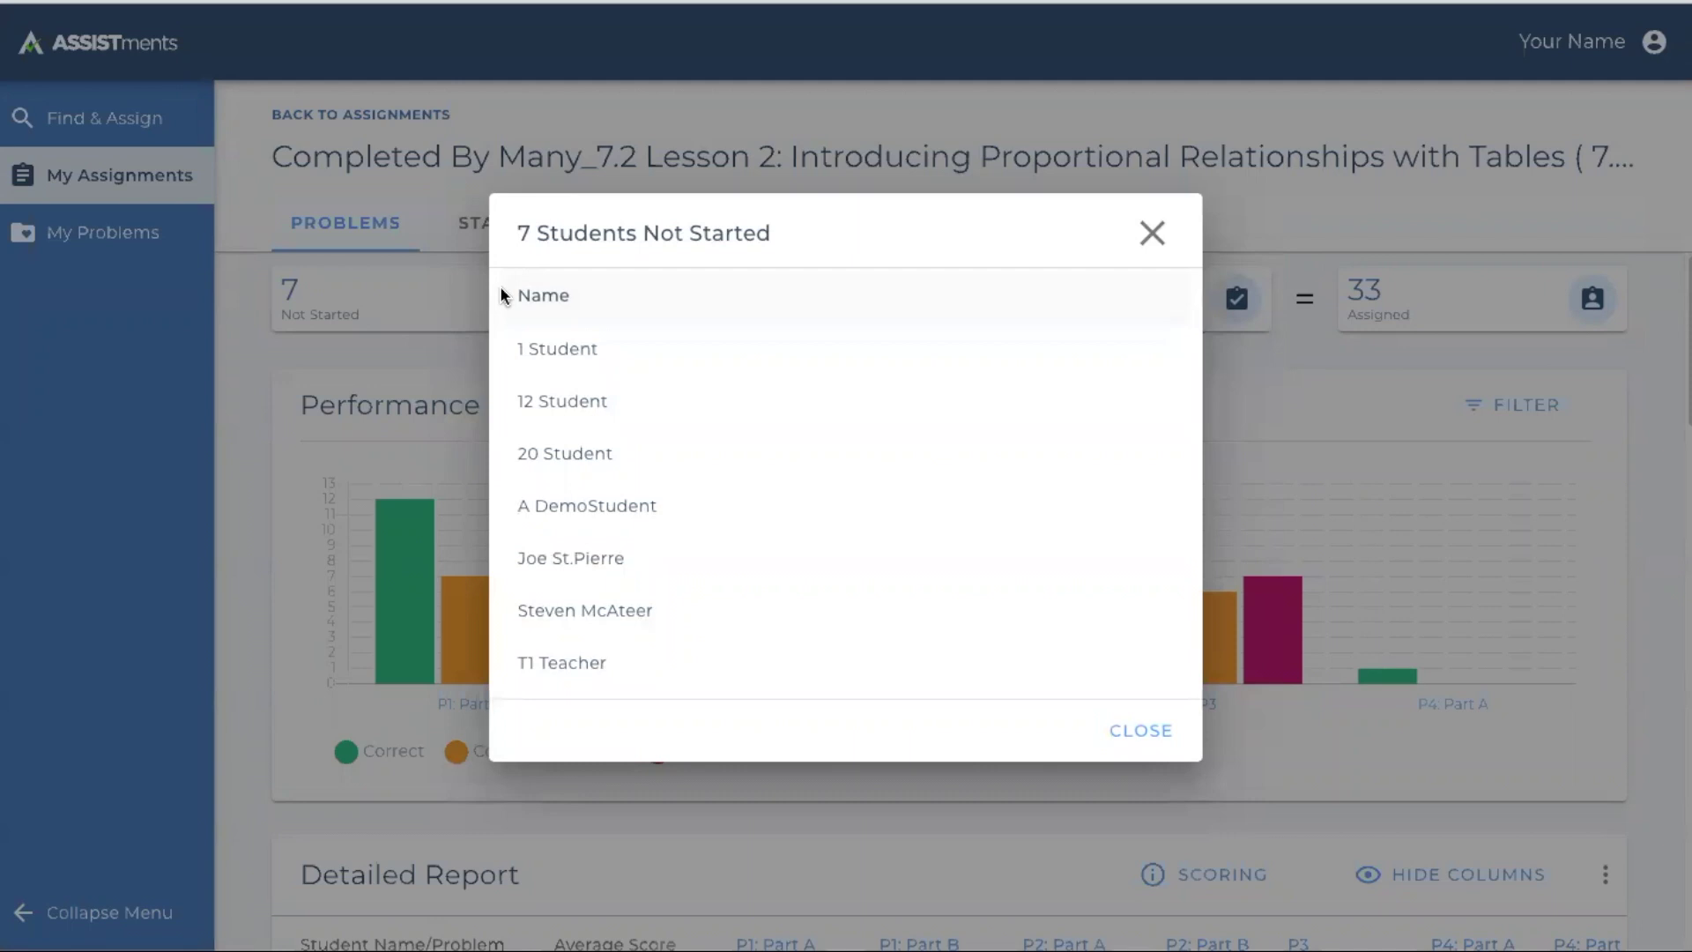
left_click(1152, 236)
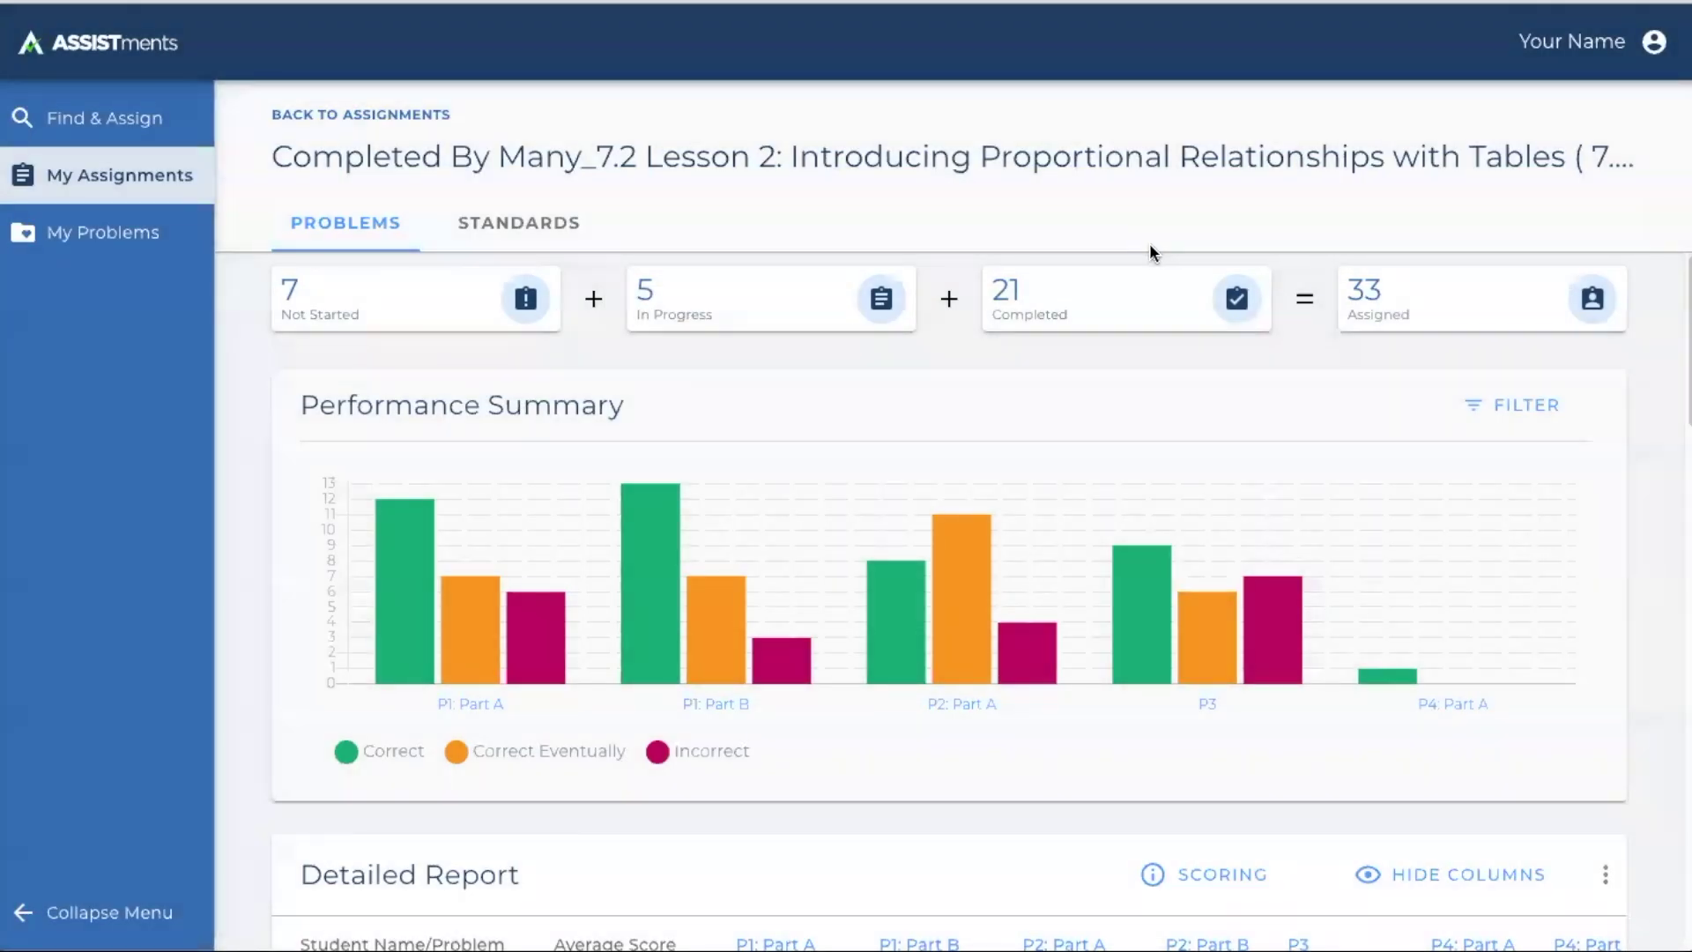
mouse_move(1122, 566)
scroll(1123, 568, "down", 1)
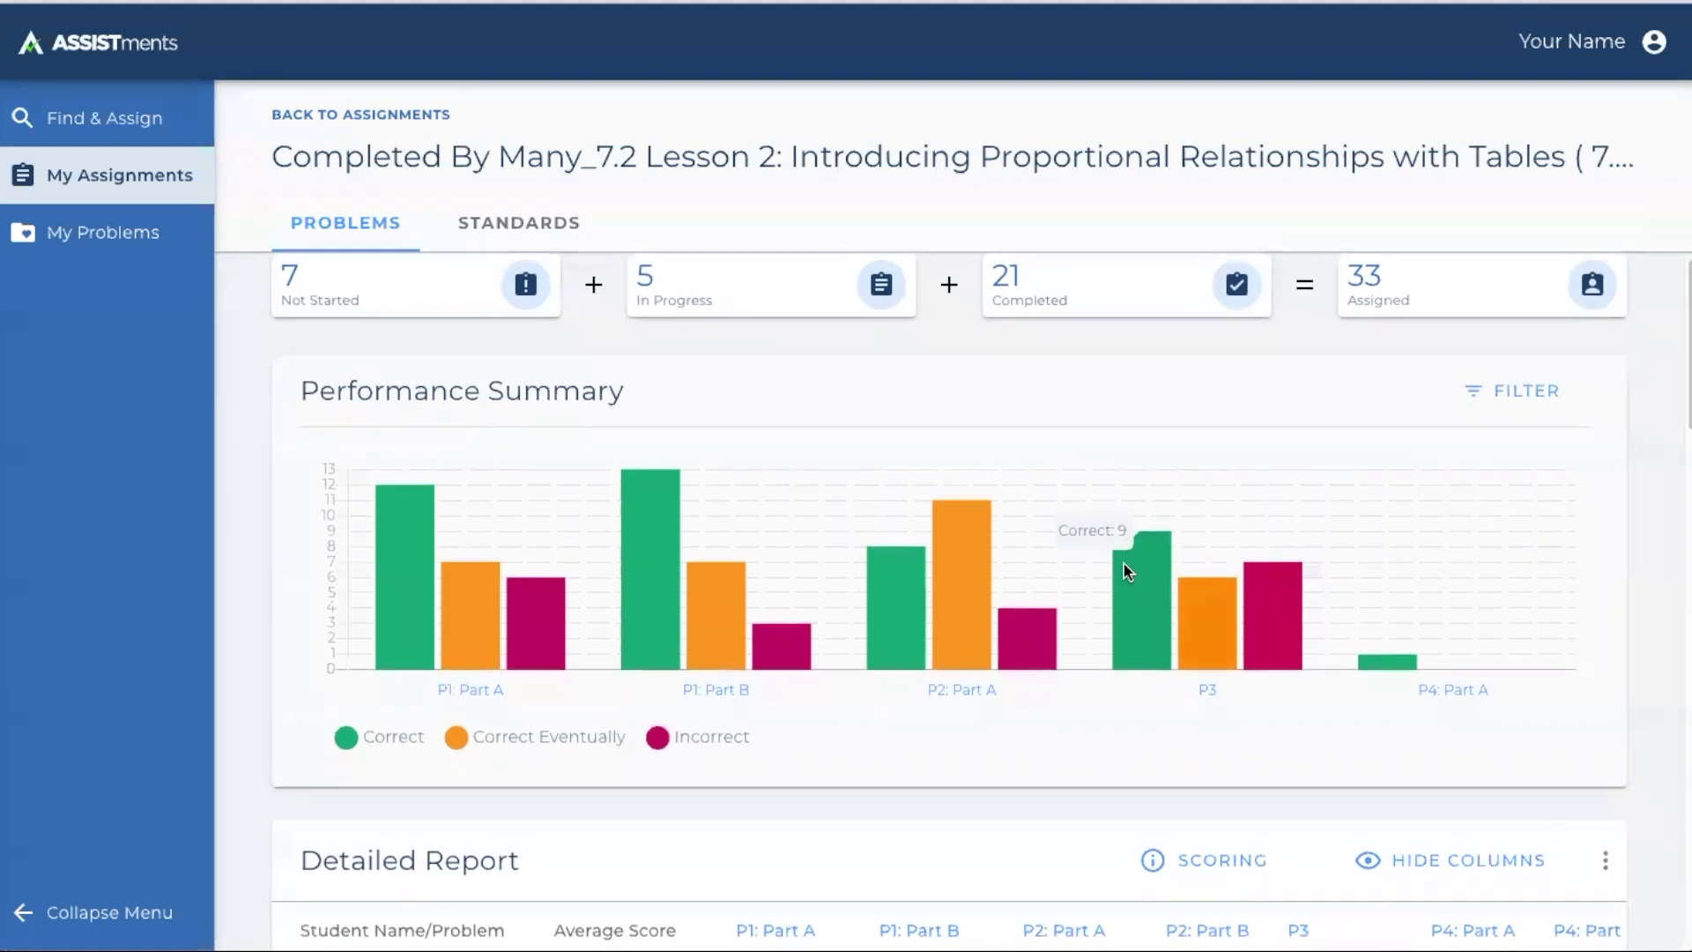
scroll(1136, 564, "down", 1)
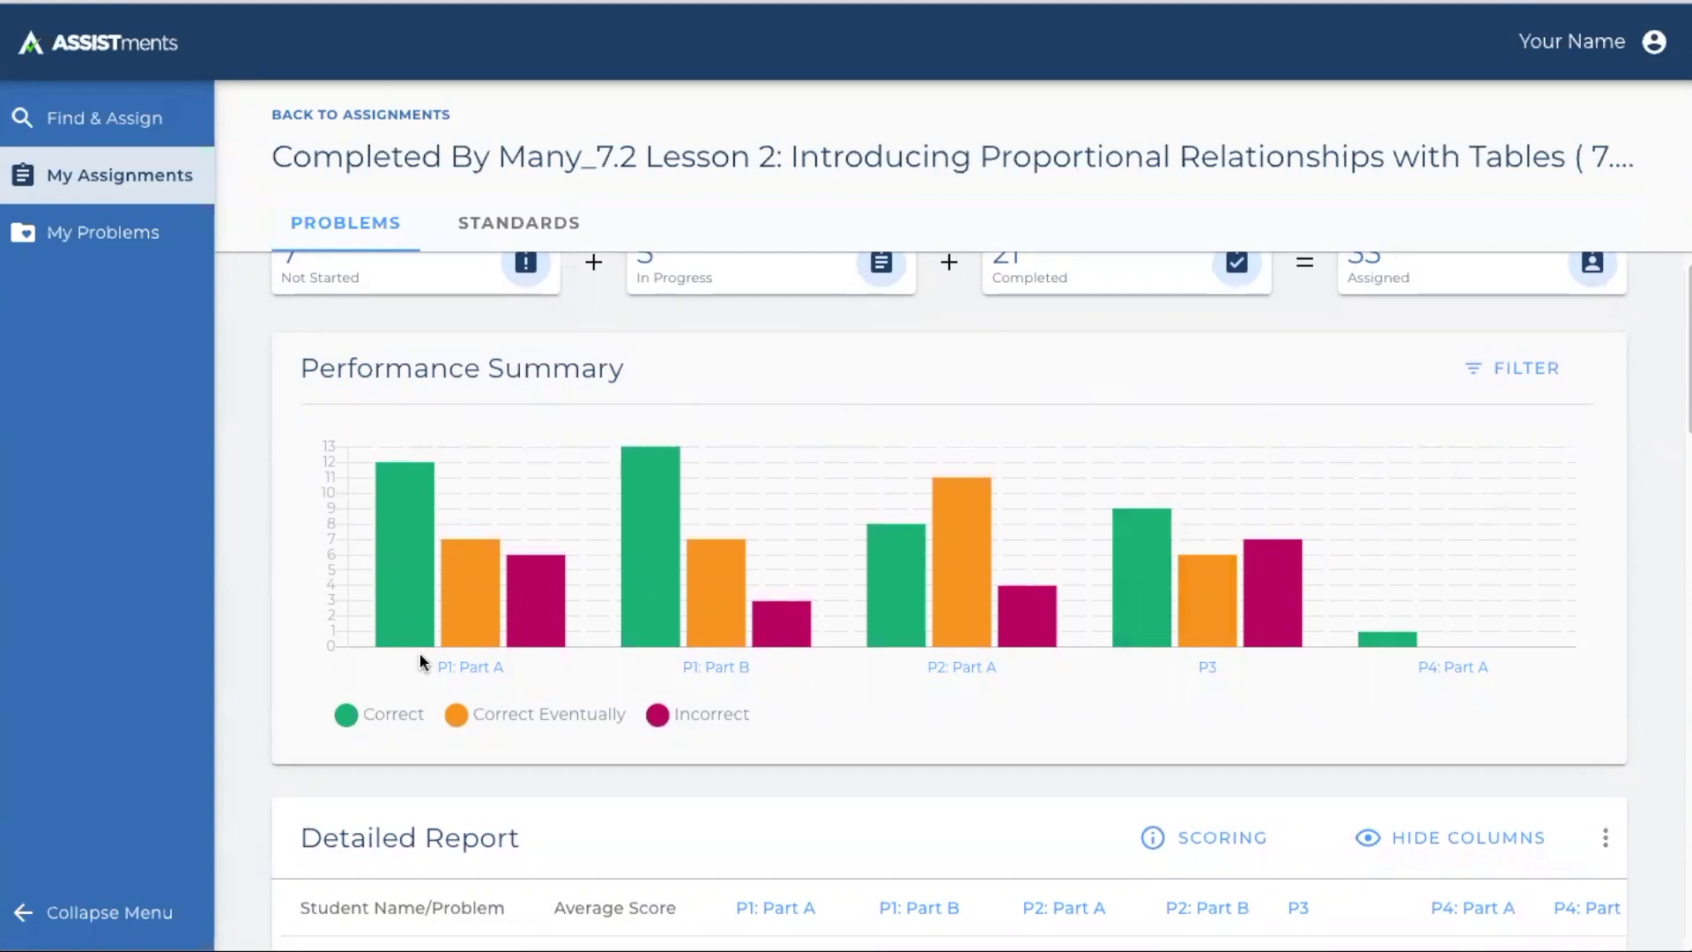
mouse_move(393, 633)
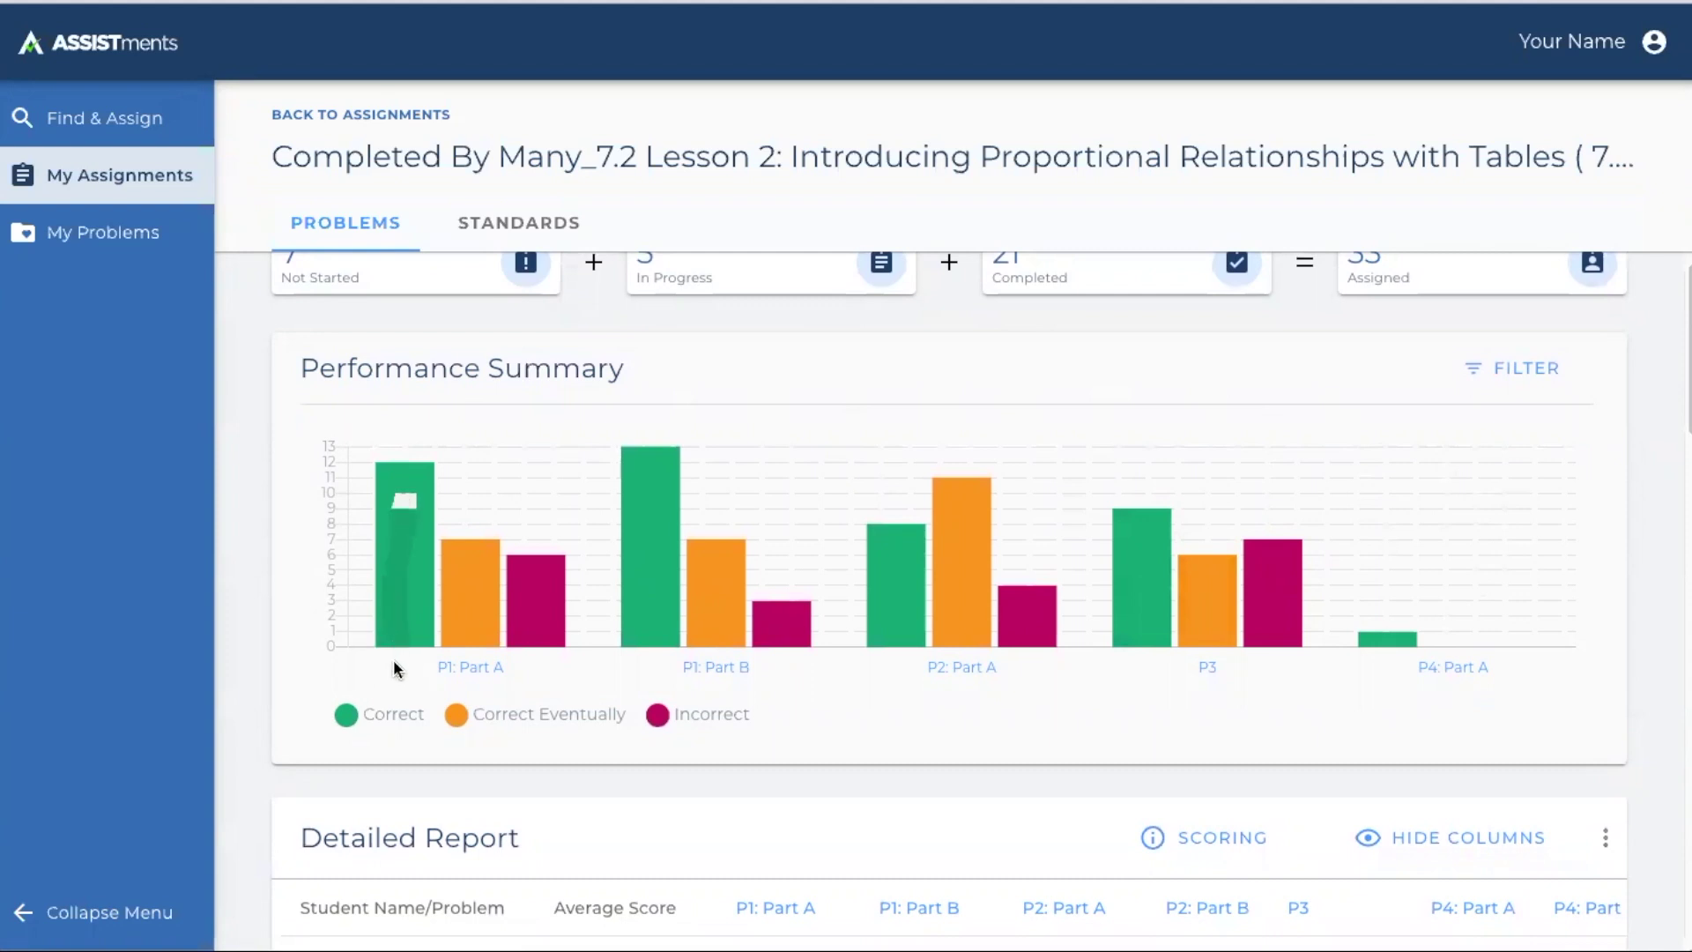
mouse_move(476, 562)
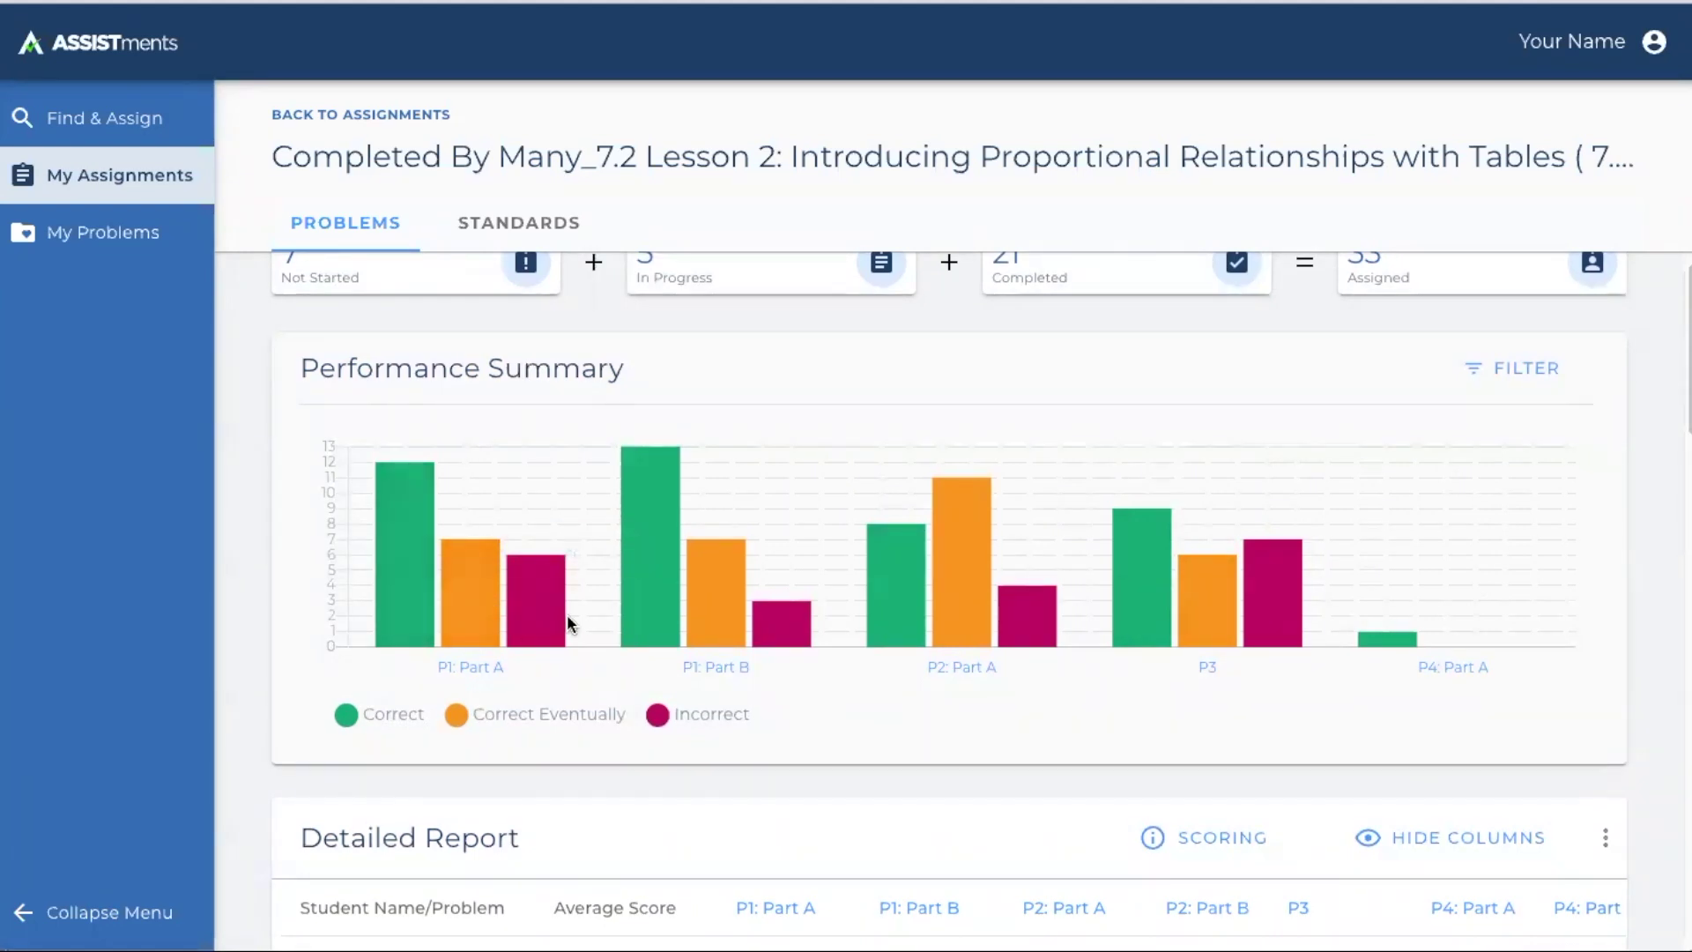
mouse_move(563, 580)
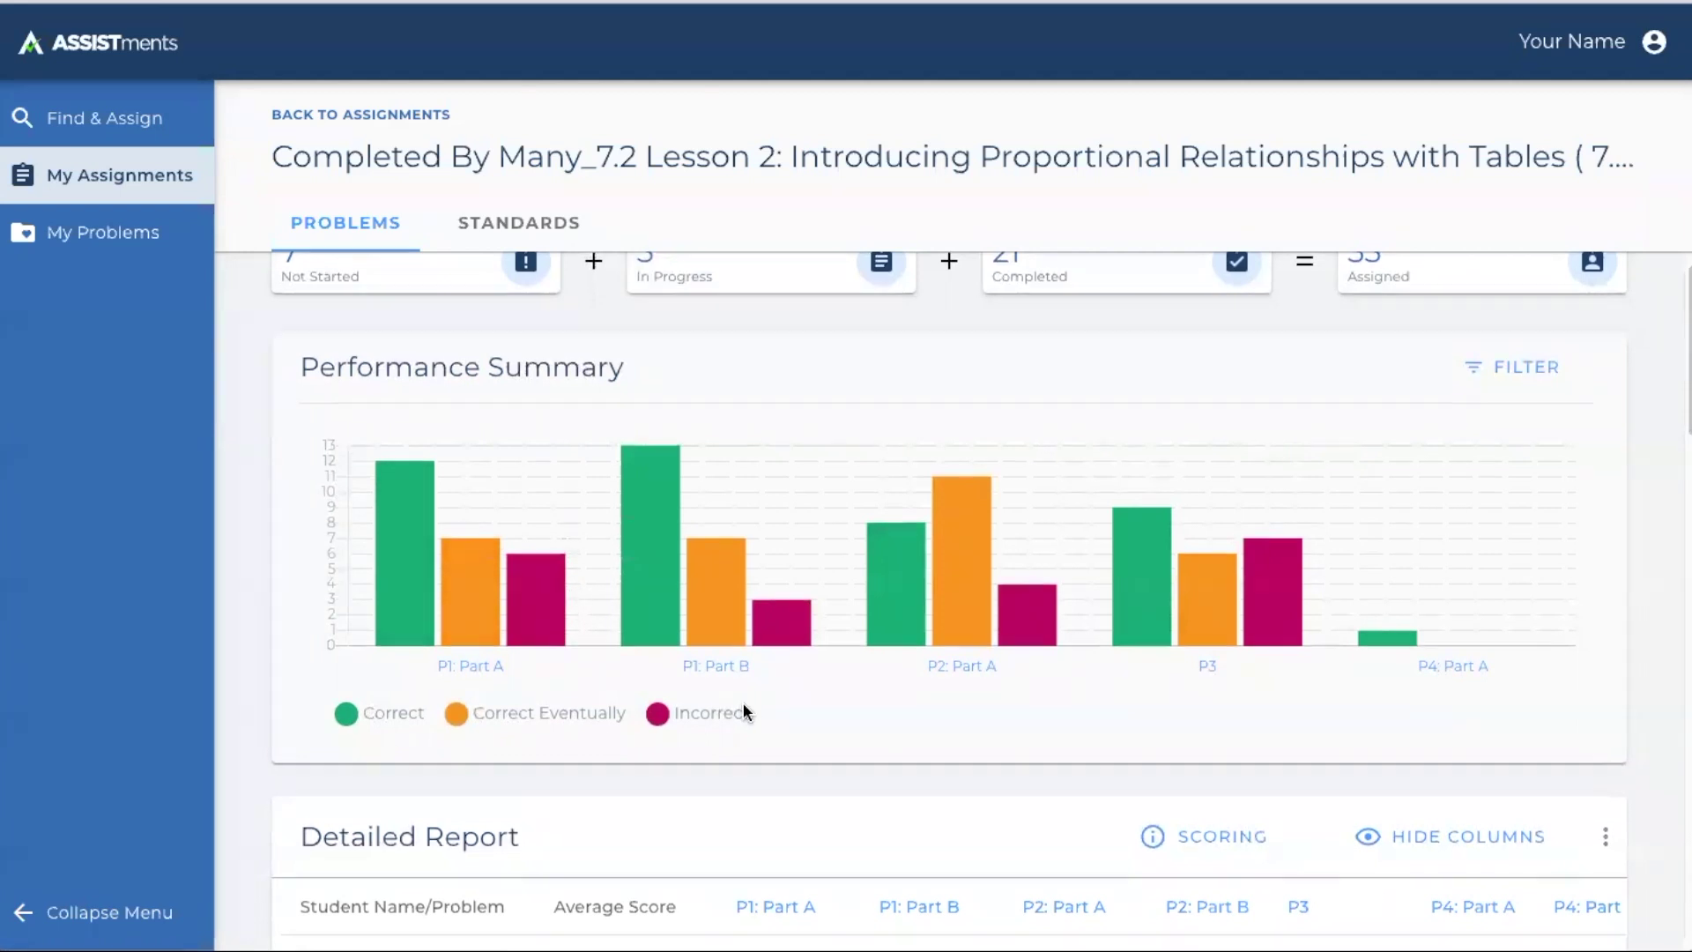
Examine the problem averages, common wrong answers and individual student scores in the Detailed Report
scroll(742, 705, "down", 2)
scroll(743, 701, "up", 2)
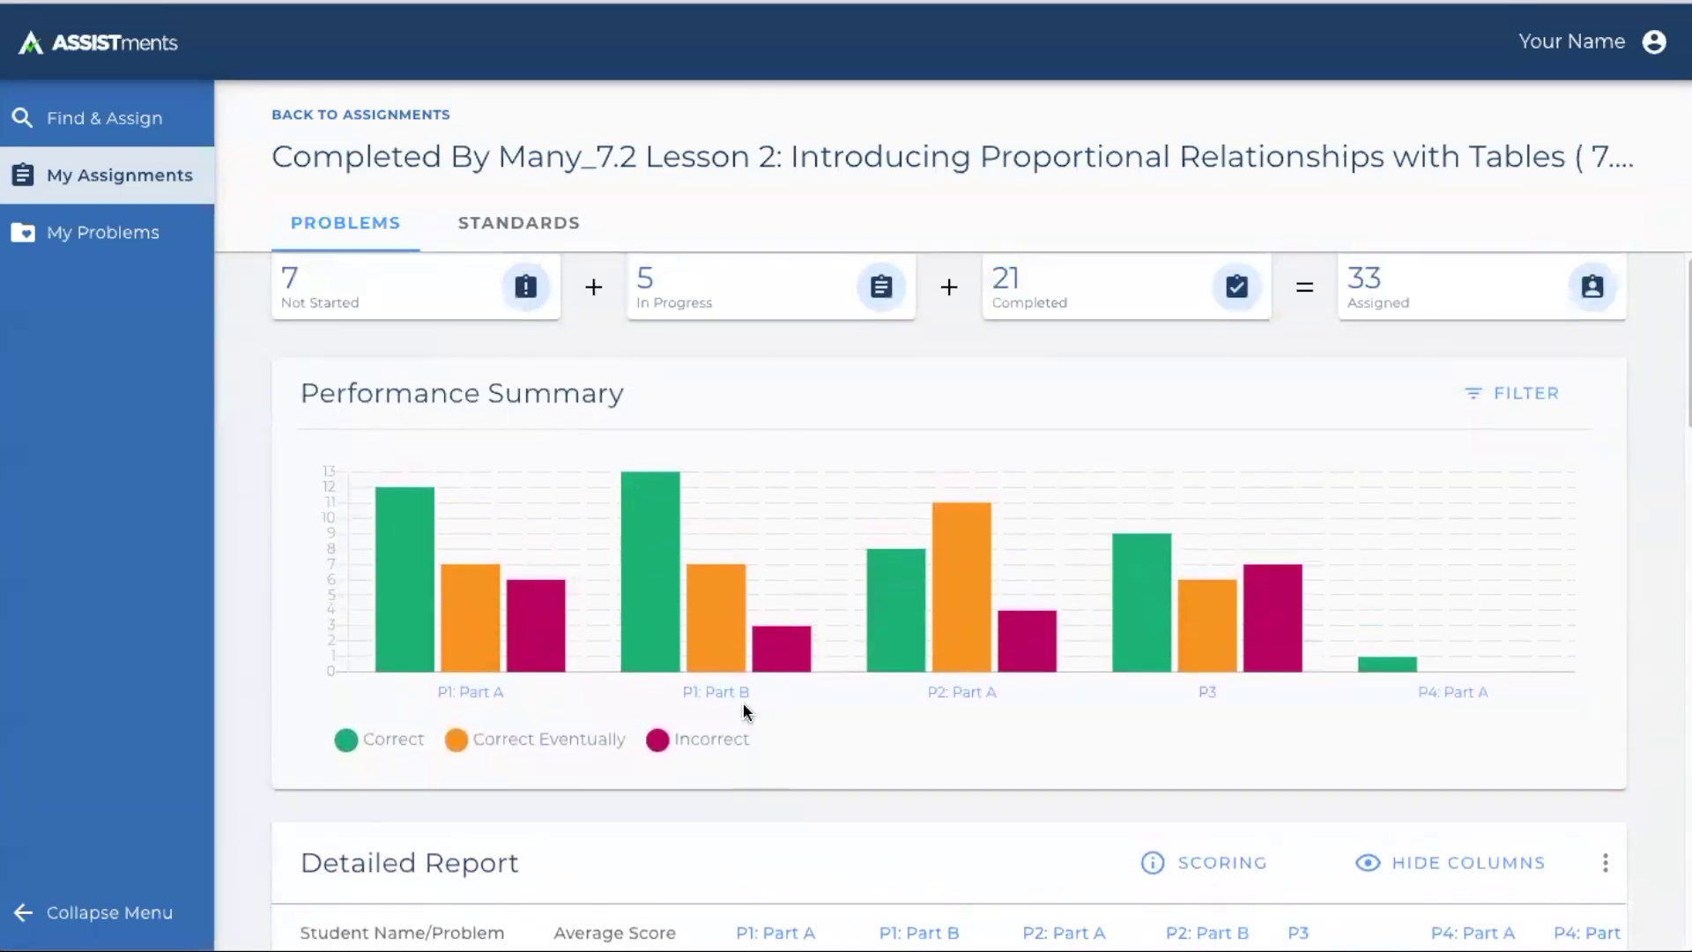
scroll(747, 707, "down", 5)
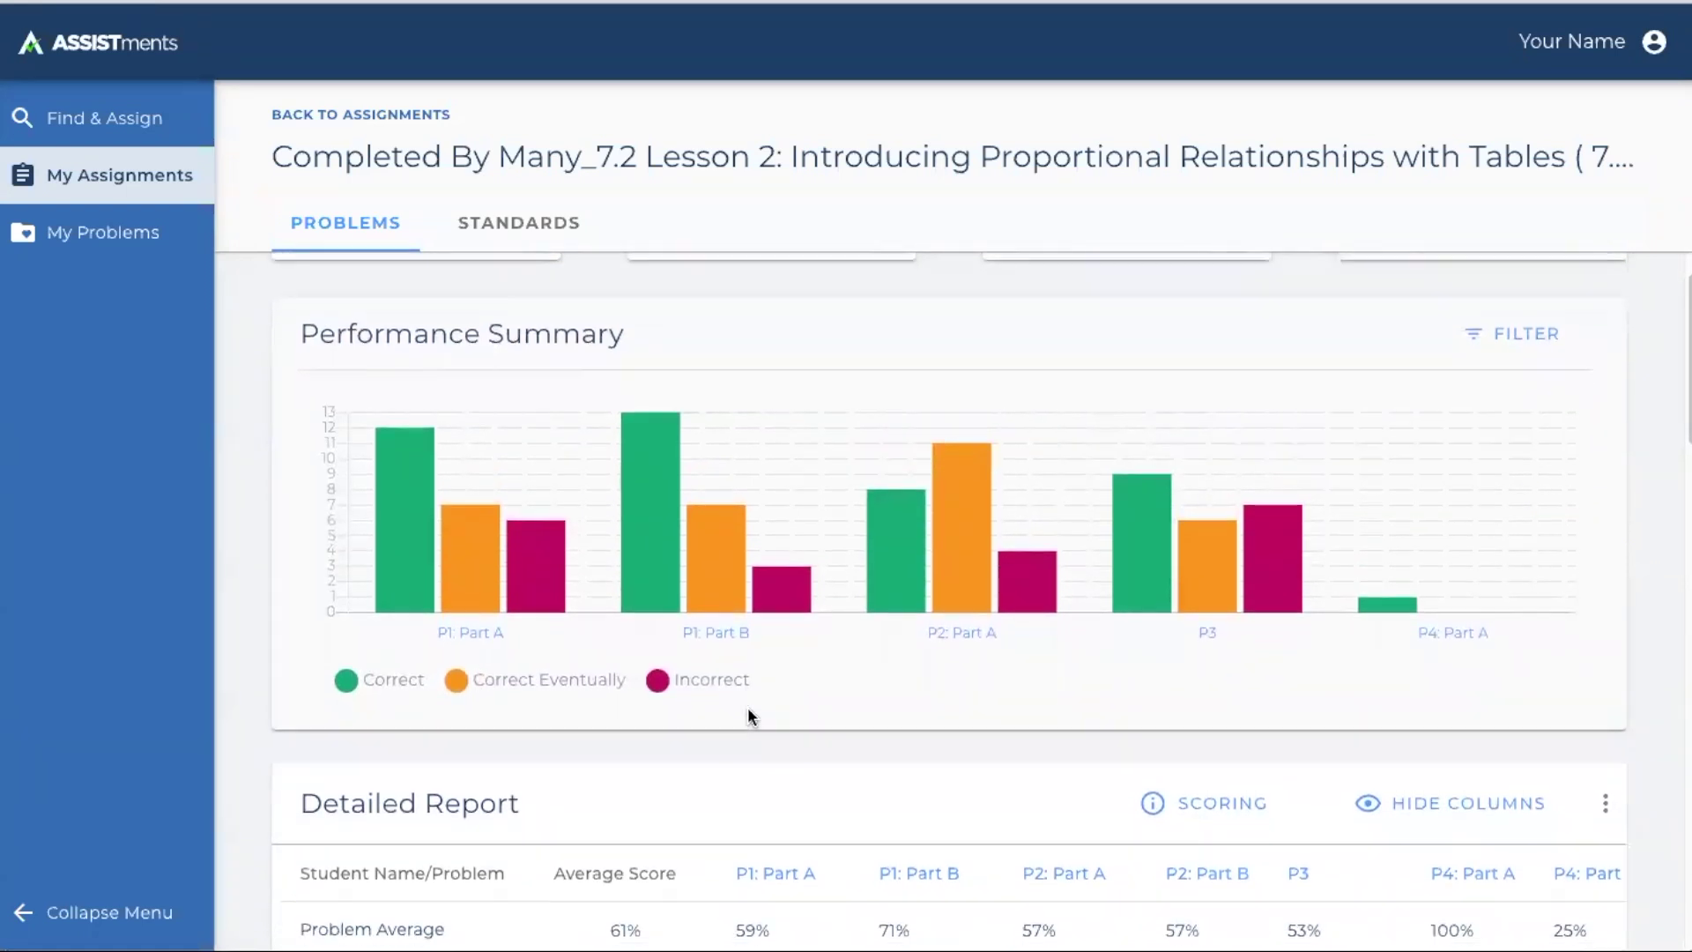
scroll(762, 696, "down", 2)
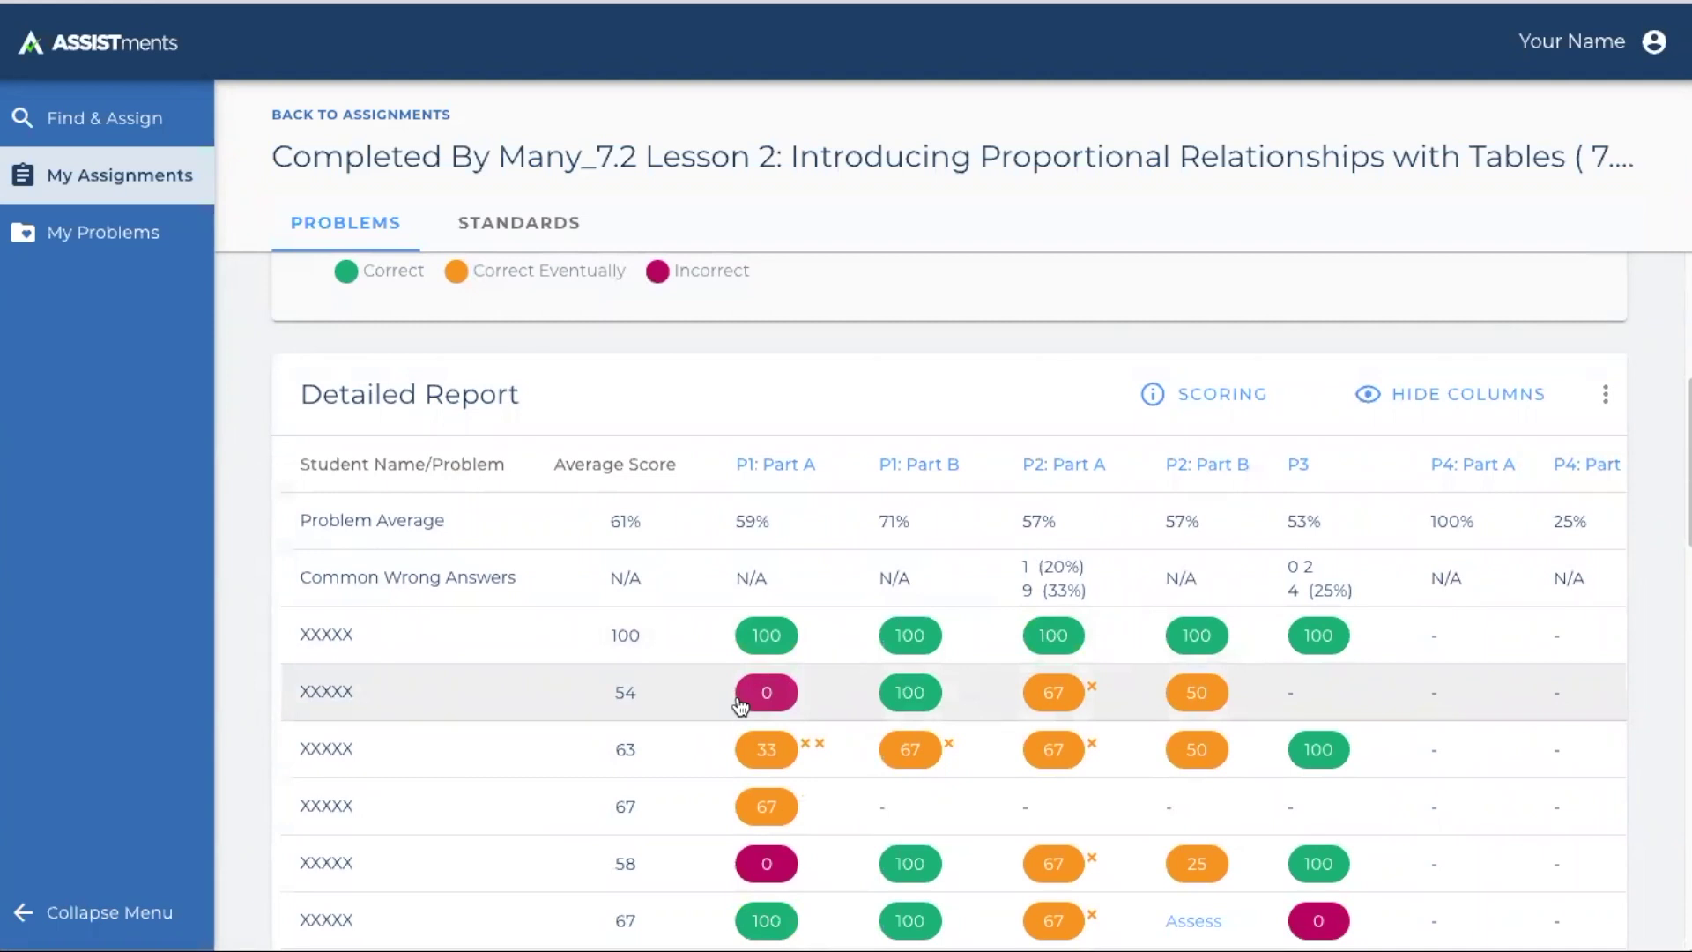
scroll(738, 703, "down", 1)
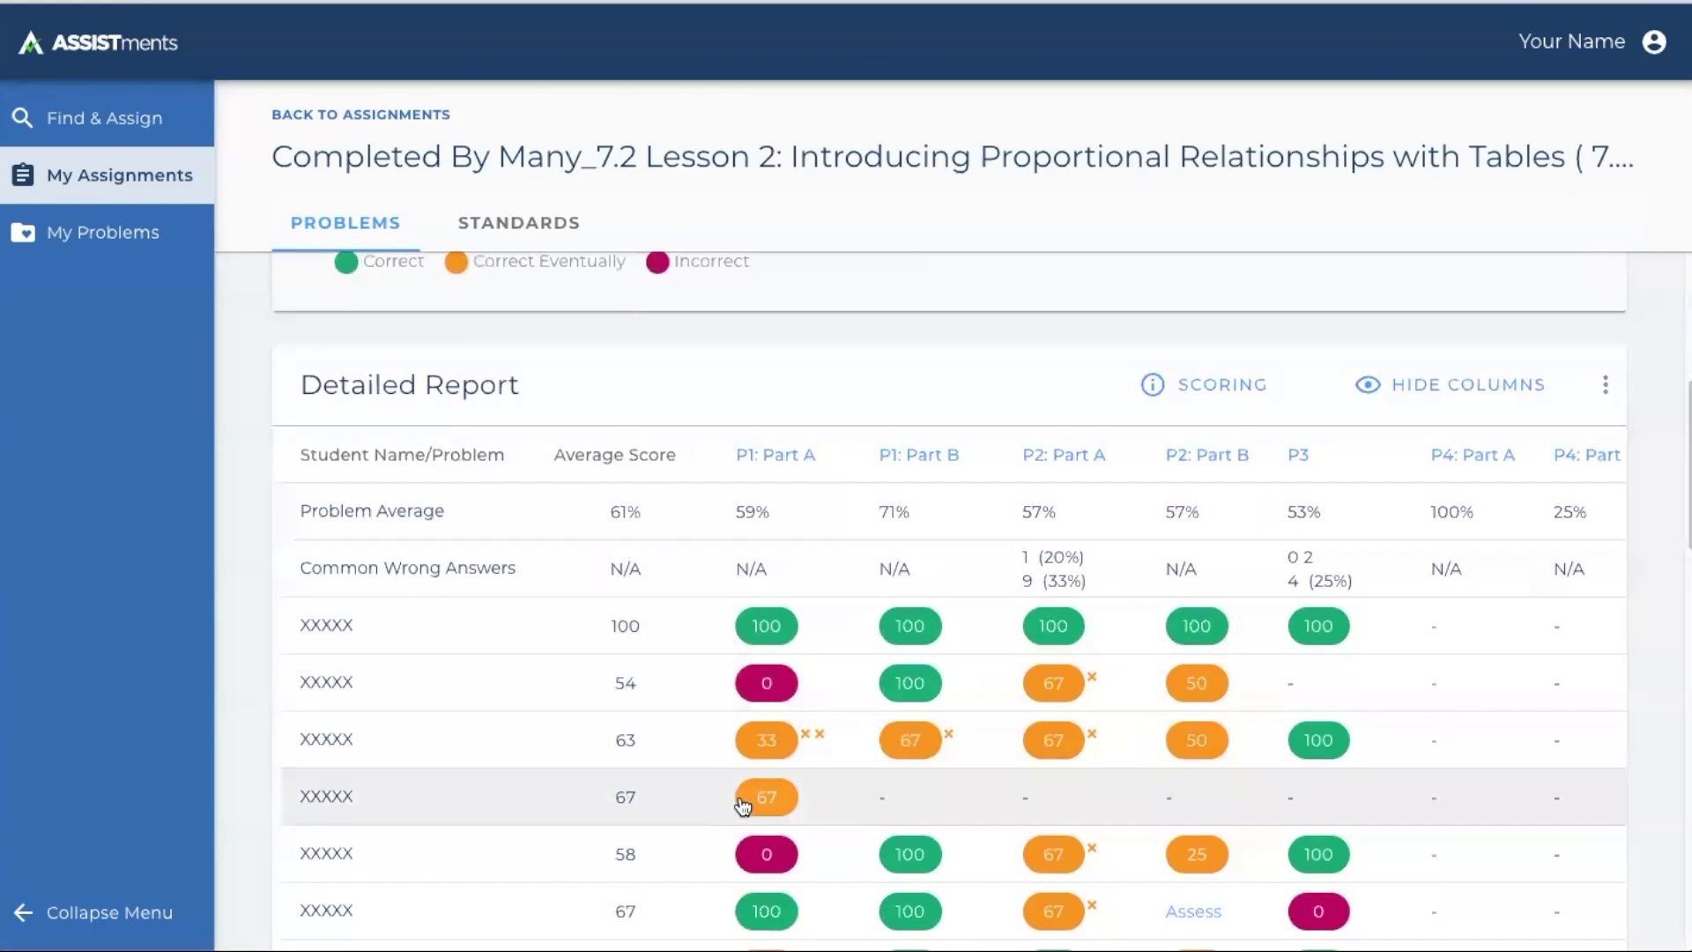
scroll(744, 797, "down", 1)
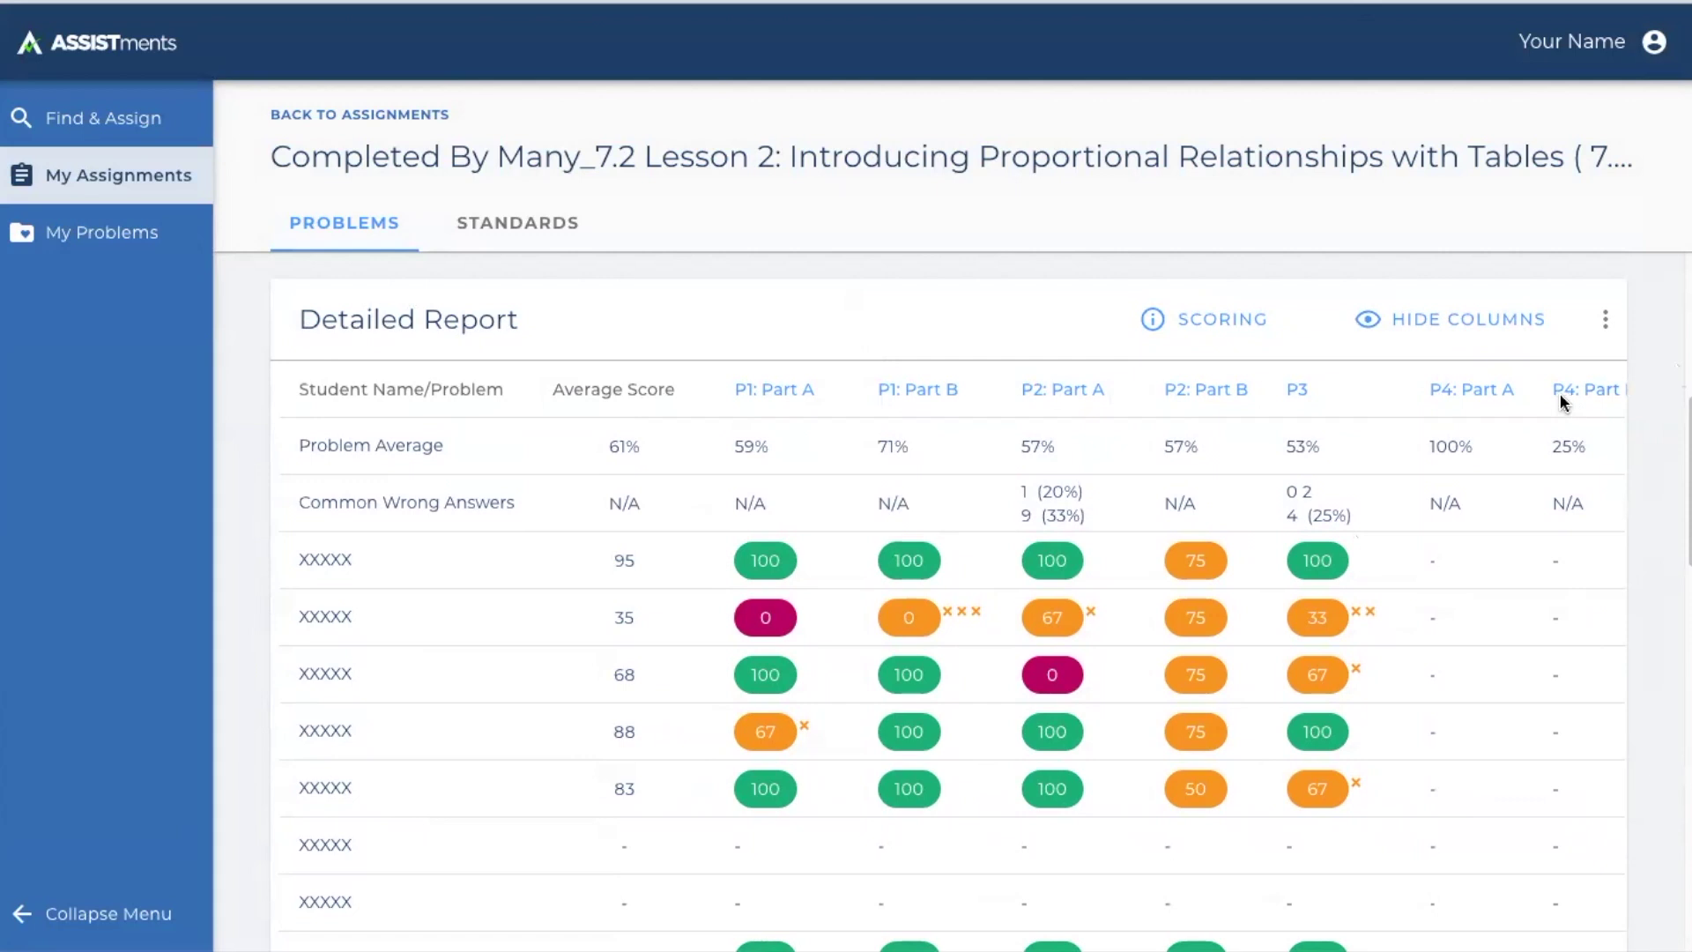
View Problem 1 Part A in an expanded preview, review its question, correct answers and score breakdown, and close it
left_click(795, 387)
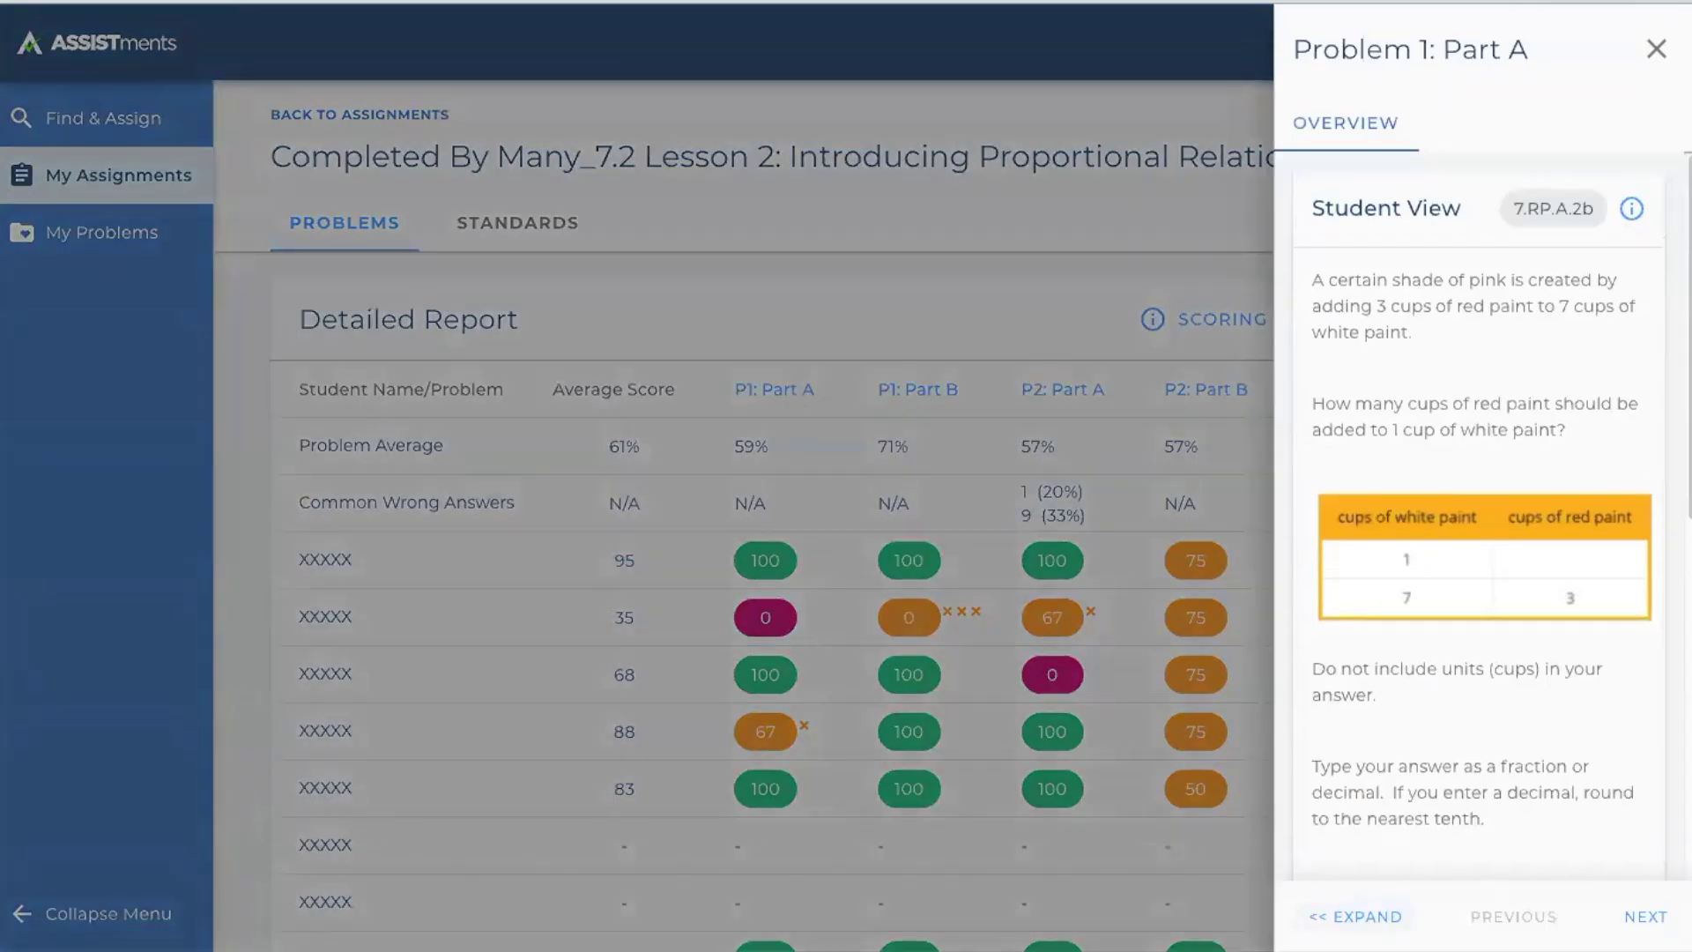
left_click(1361, 916)
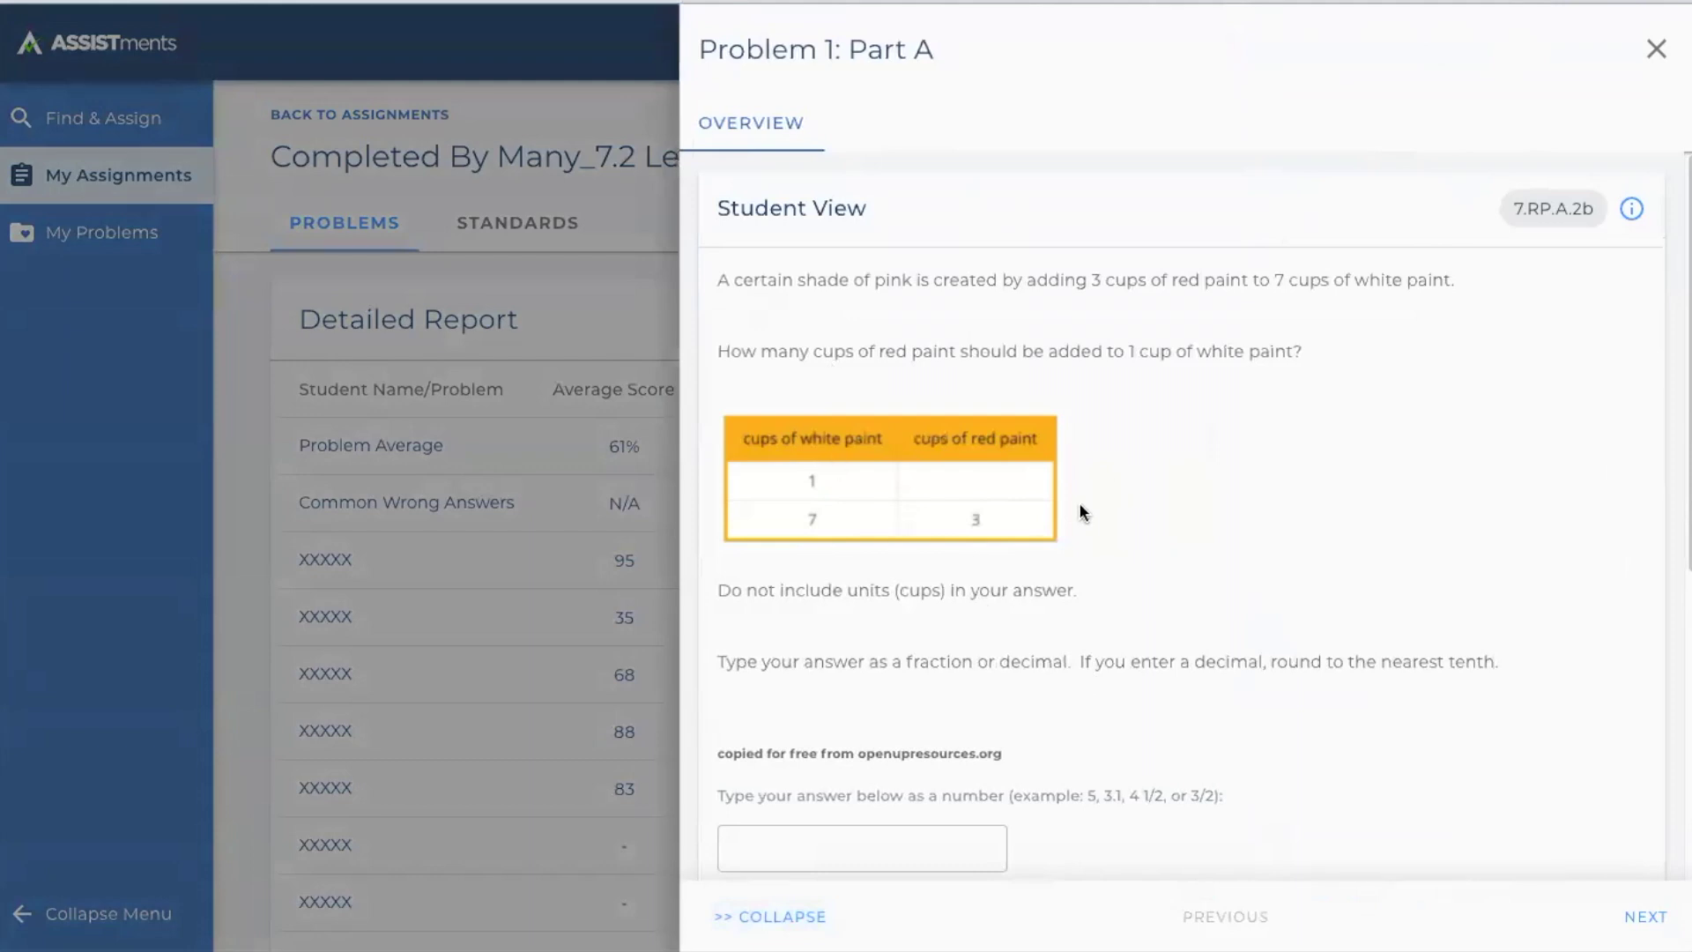
scroll(1083, 512, "down", 5)
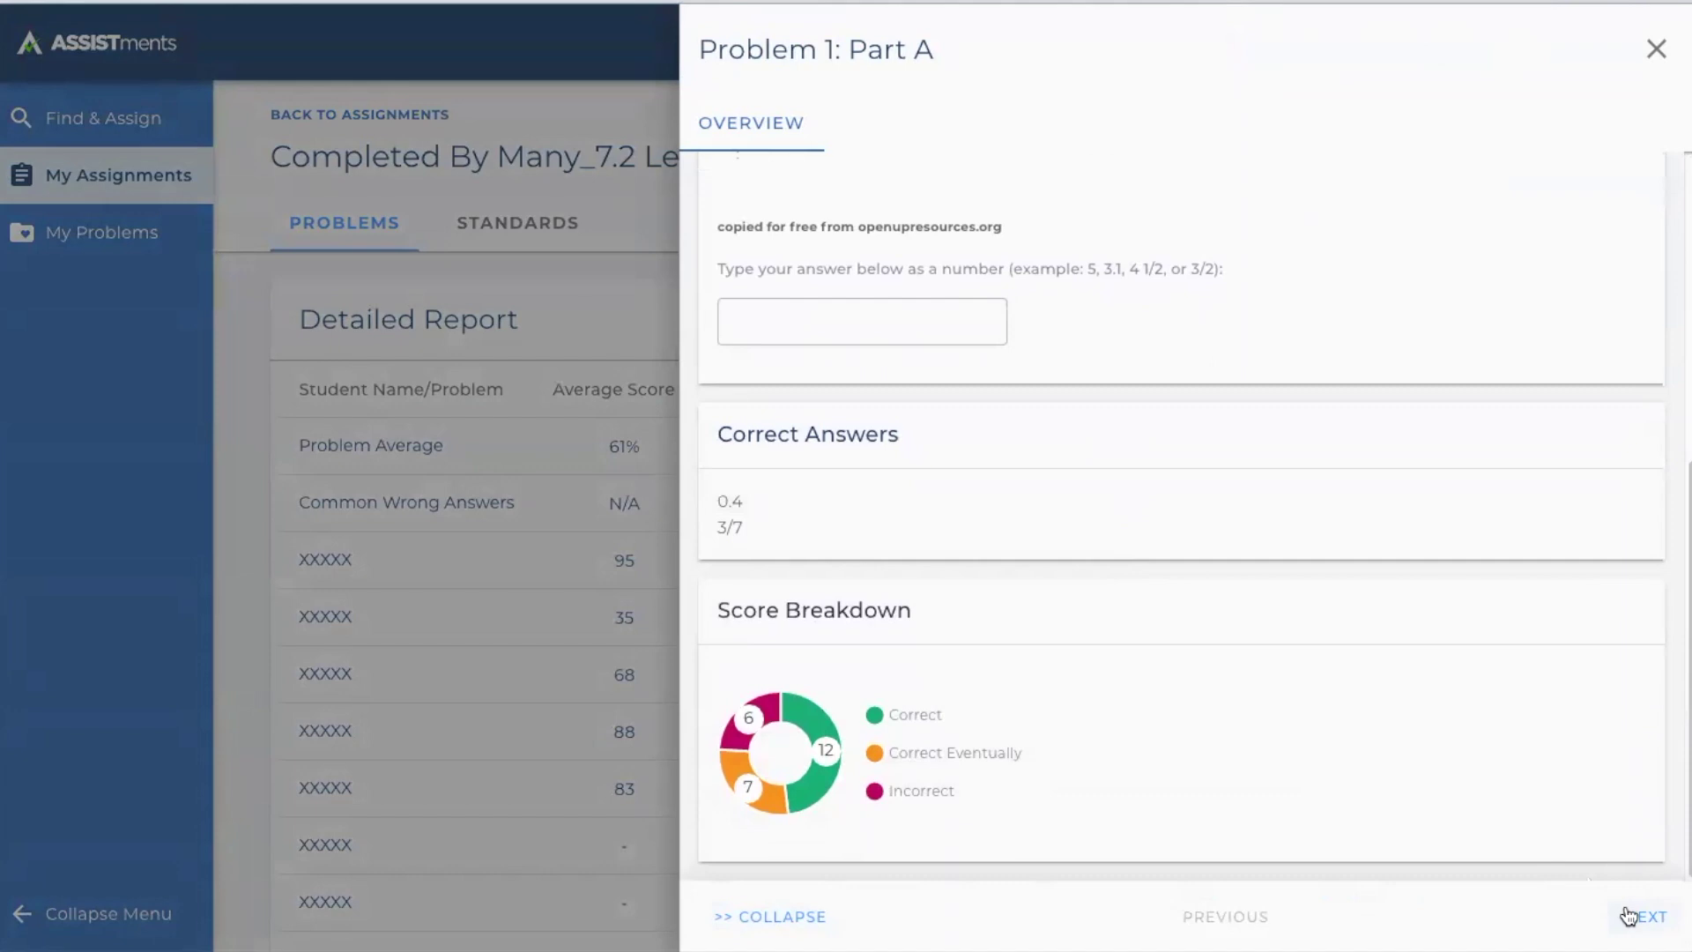
scroll(1373, 683, "up", 1)
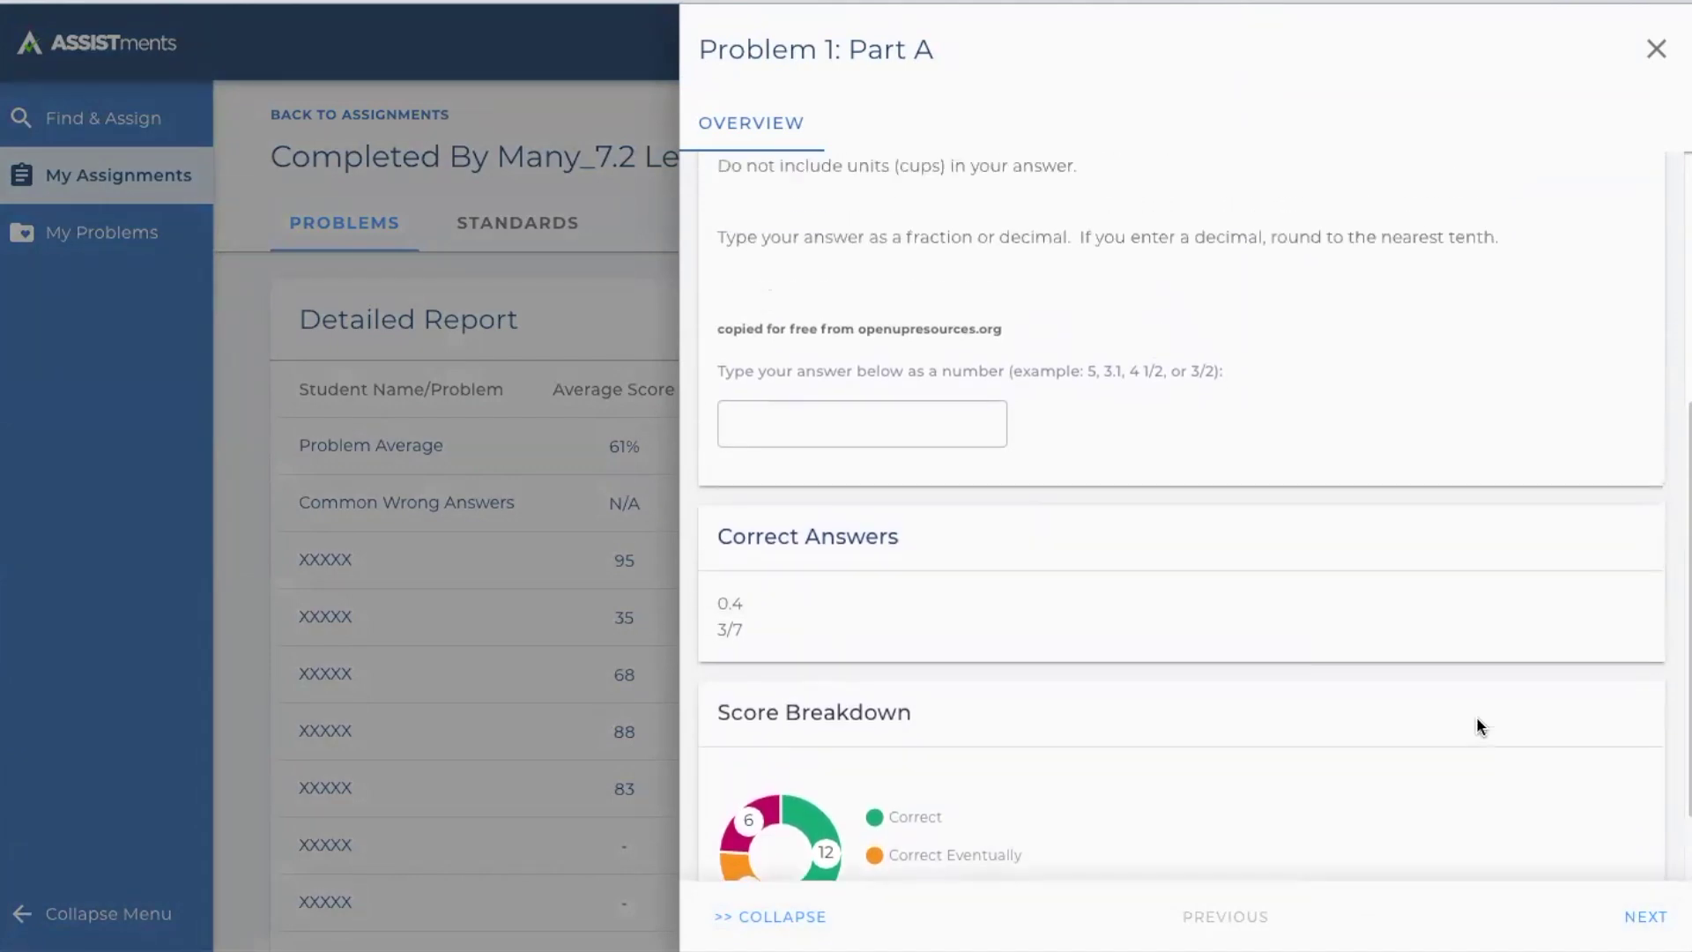
scroll(1477, 717, "up", 1)
scroll(1475, 709, "up", 3)
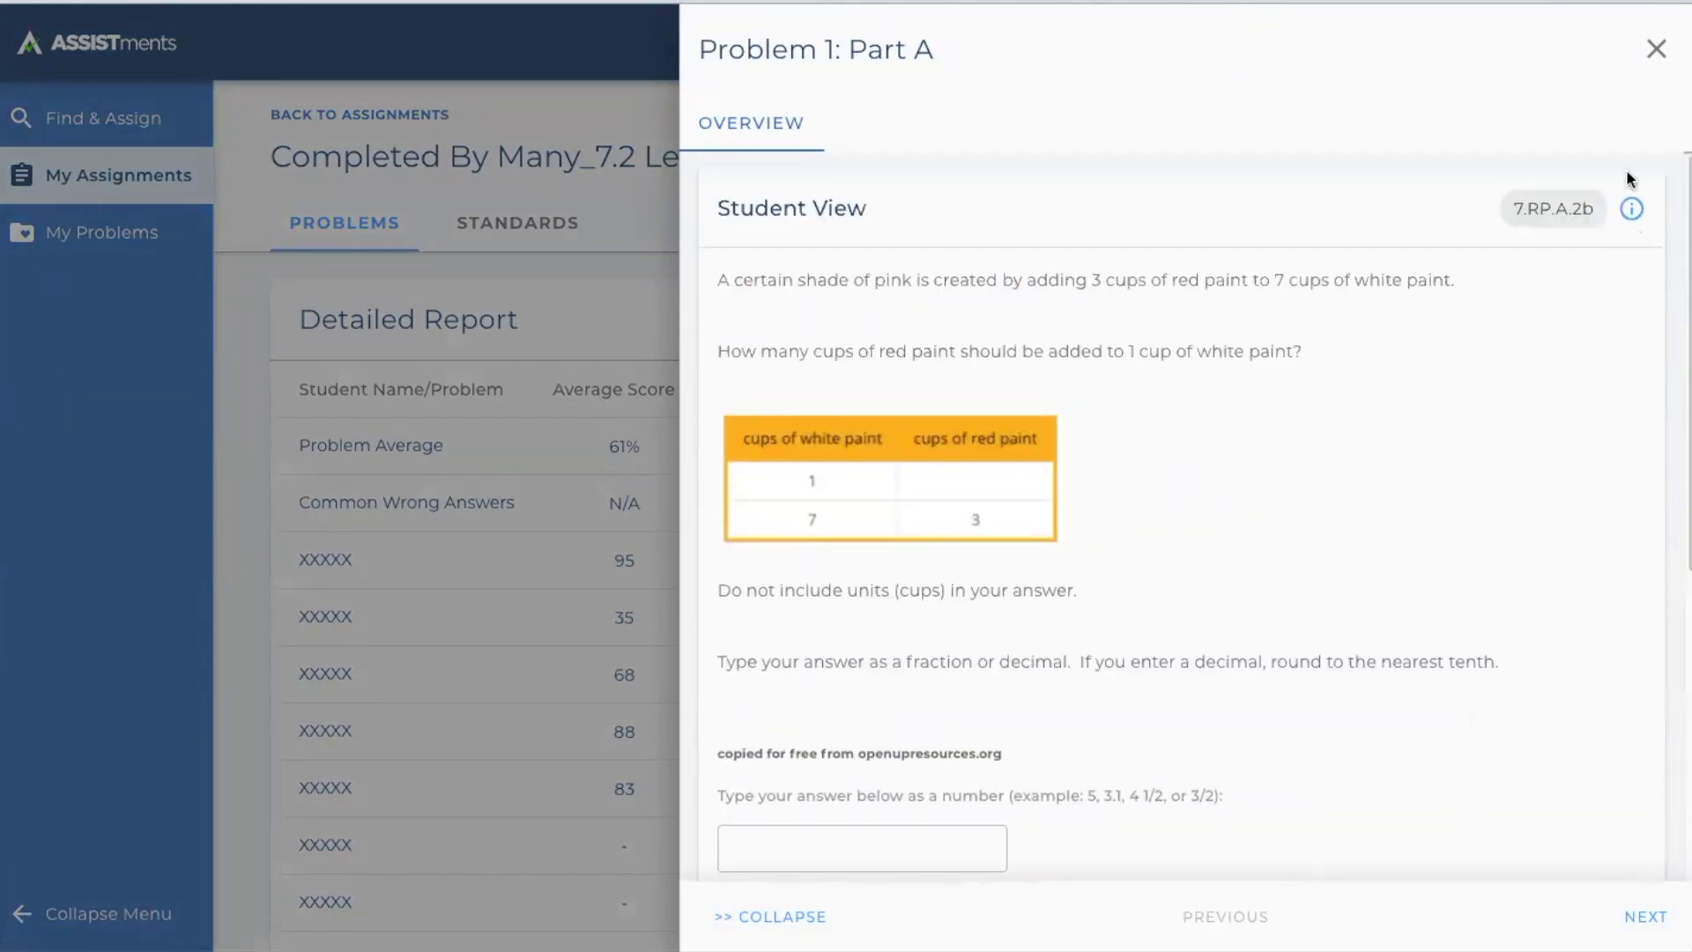
left_click(1656, 49)
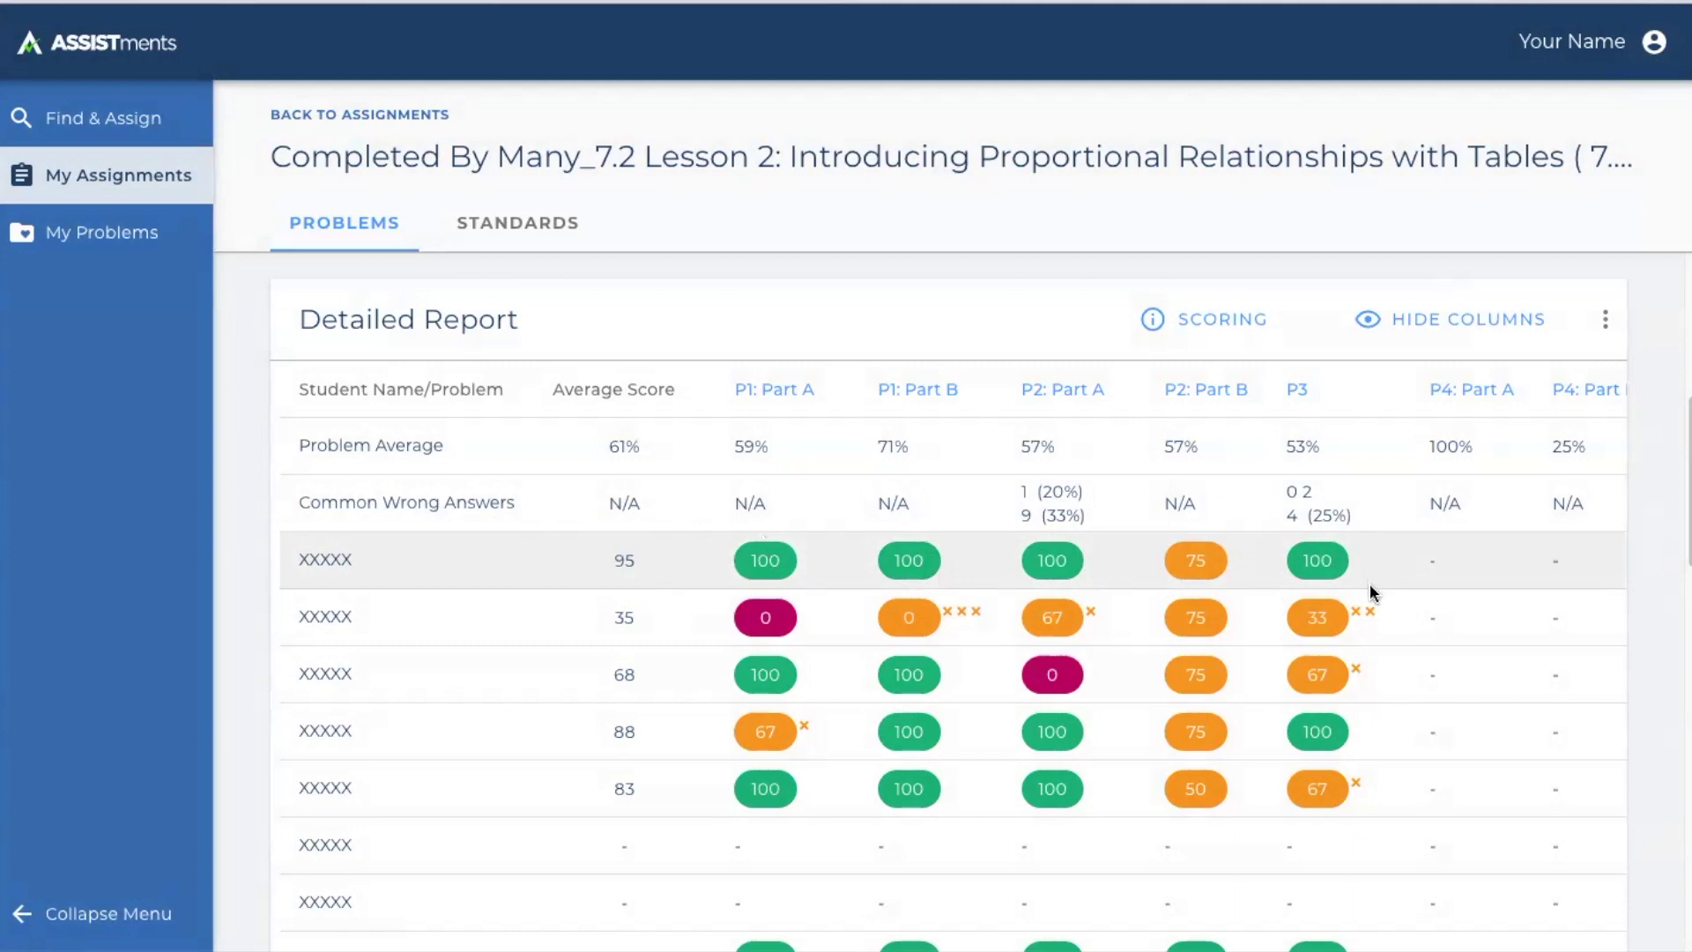
Review the Total Hints and Total Time Spent columns, and turn off Hide Names for the Detailed Report
scroll(1369, 583, "right", 5)
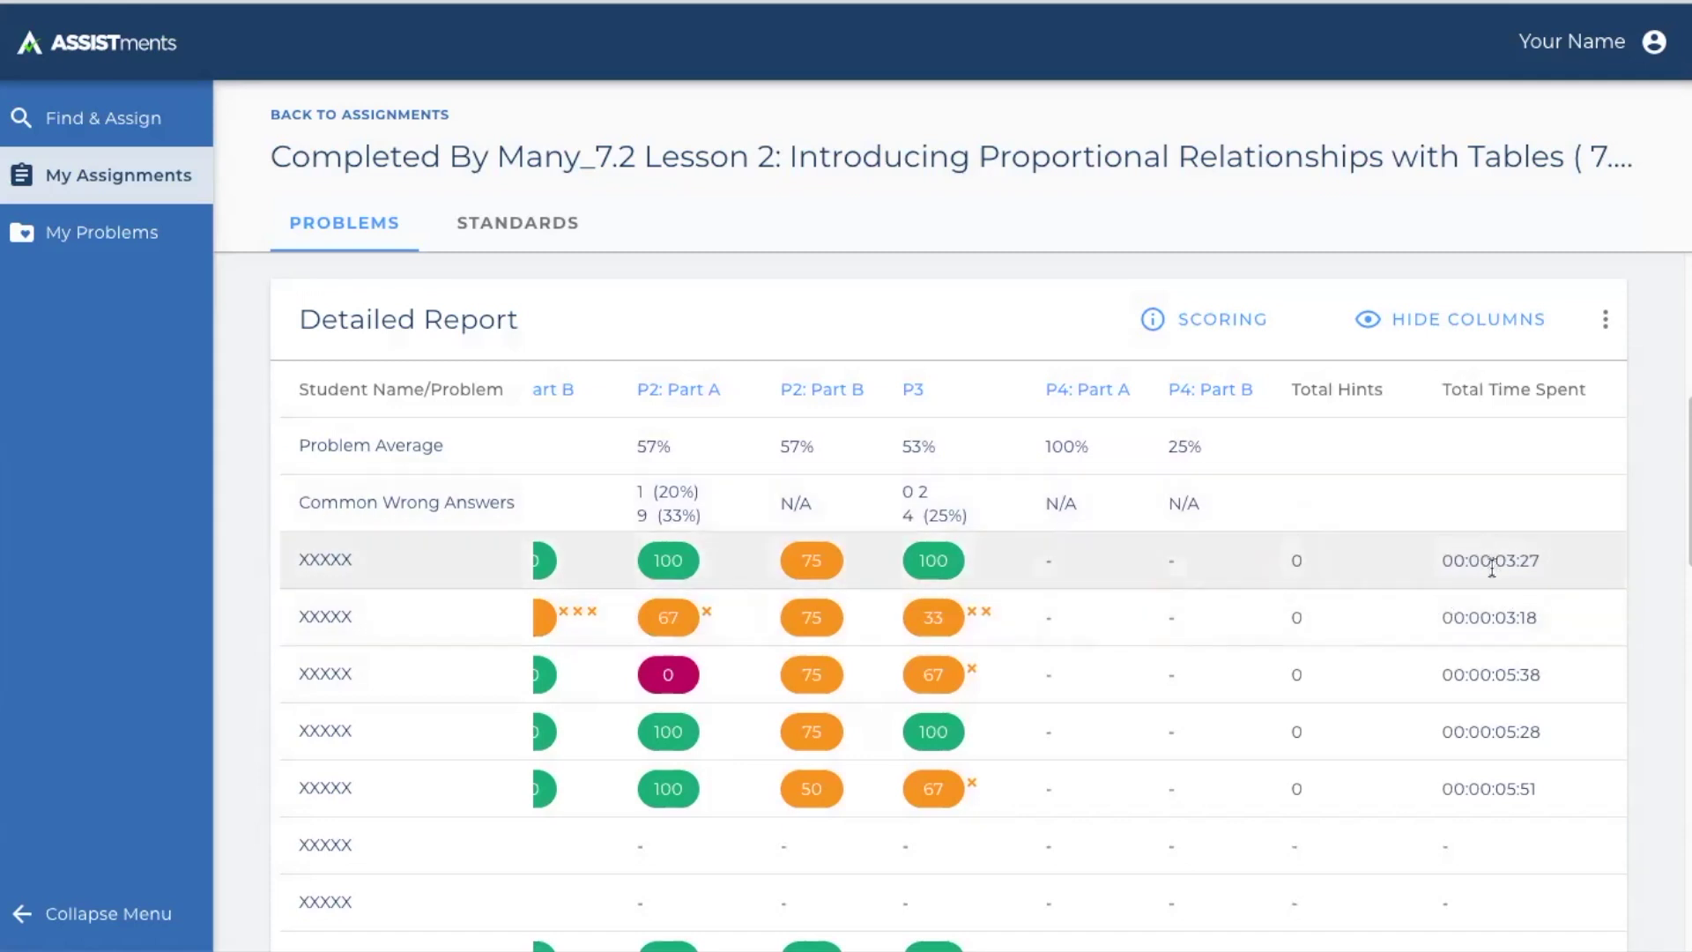
scroll(1520, 562, "left", 5)
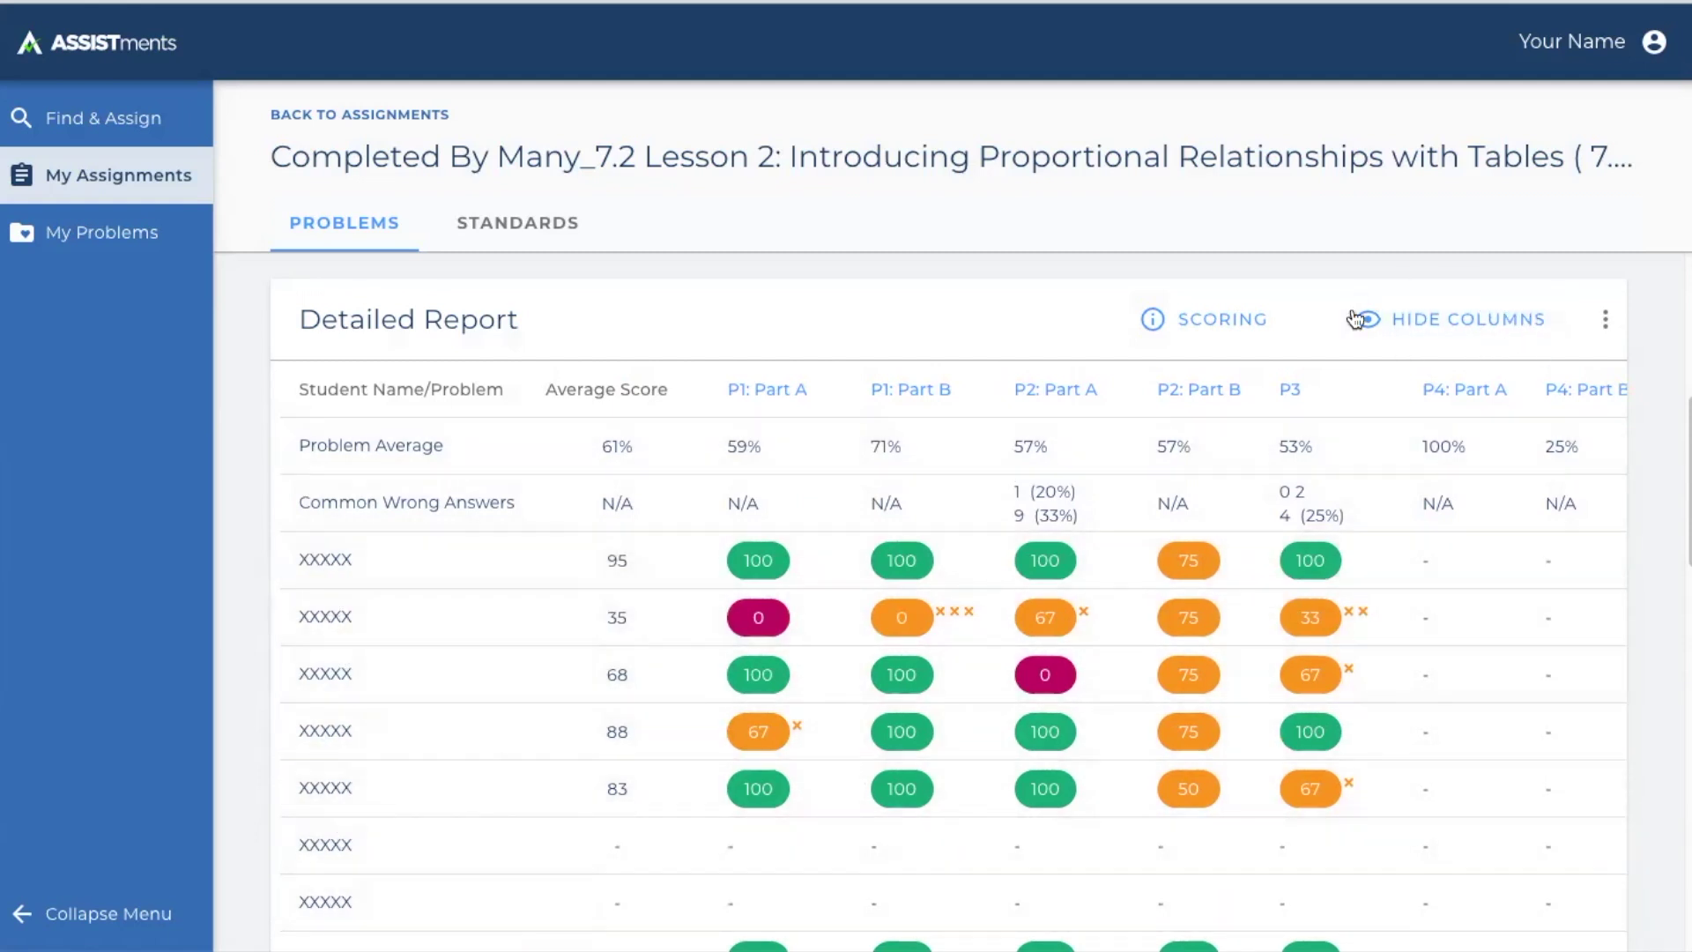
left_click(1493, 317)
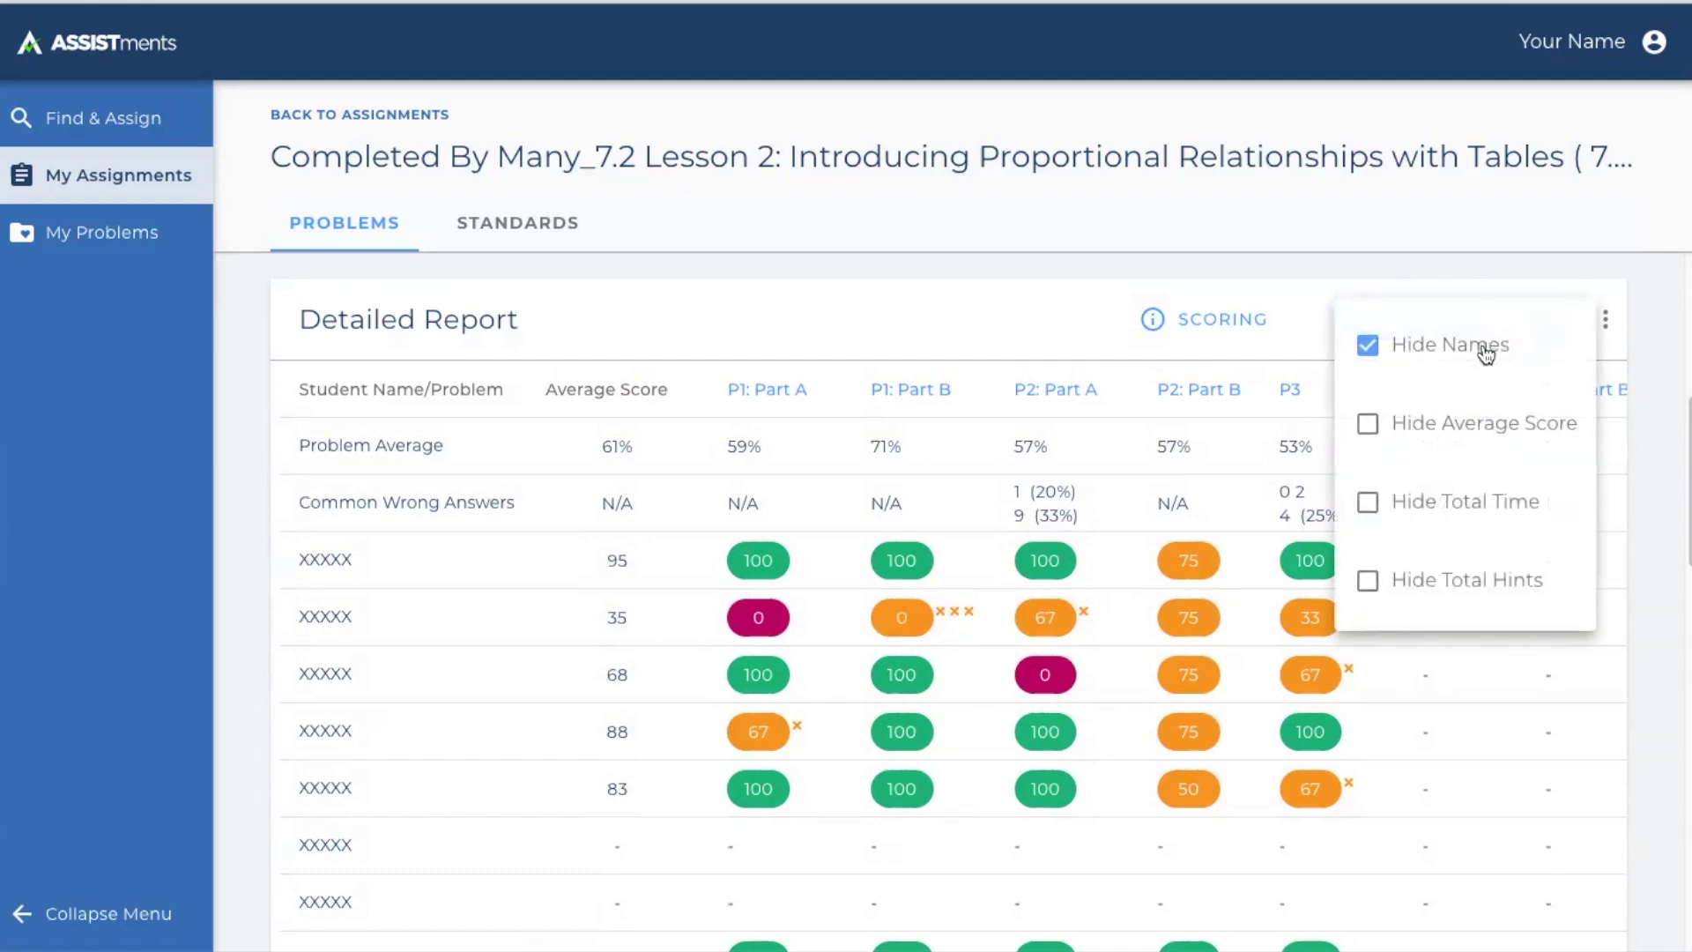
left_click(1488, 354)
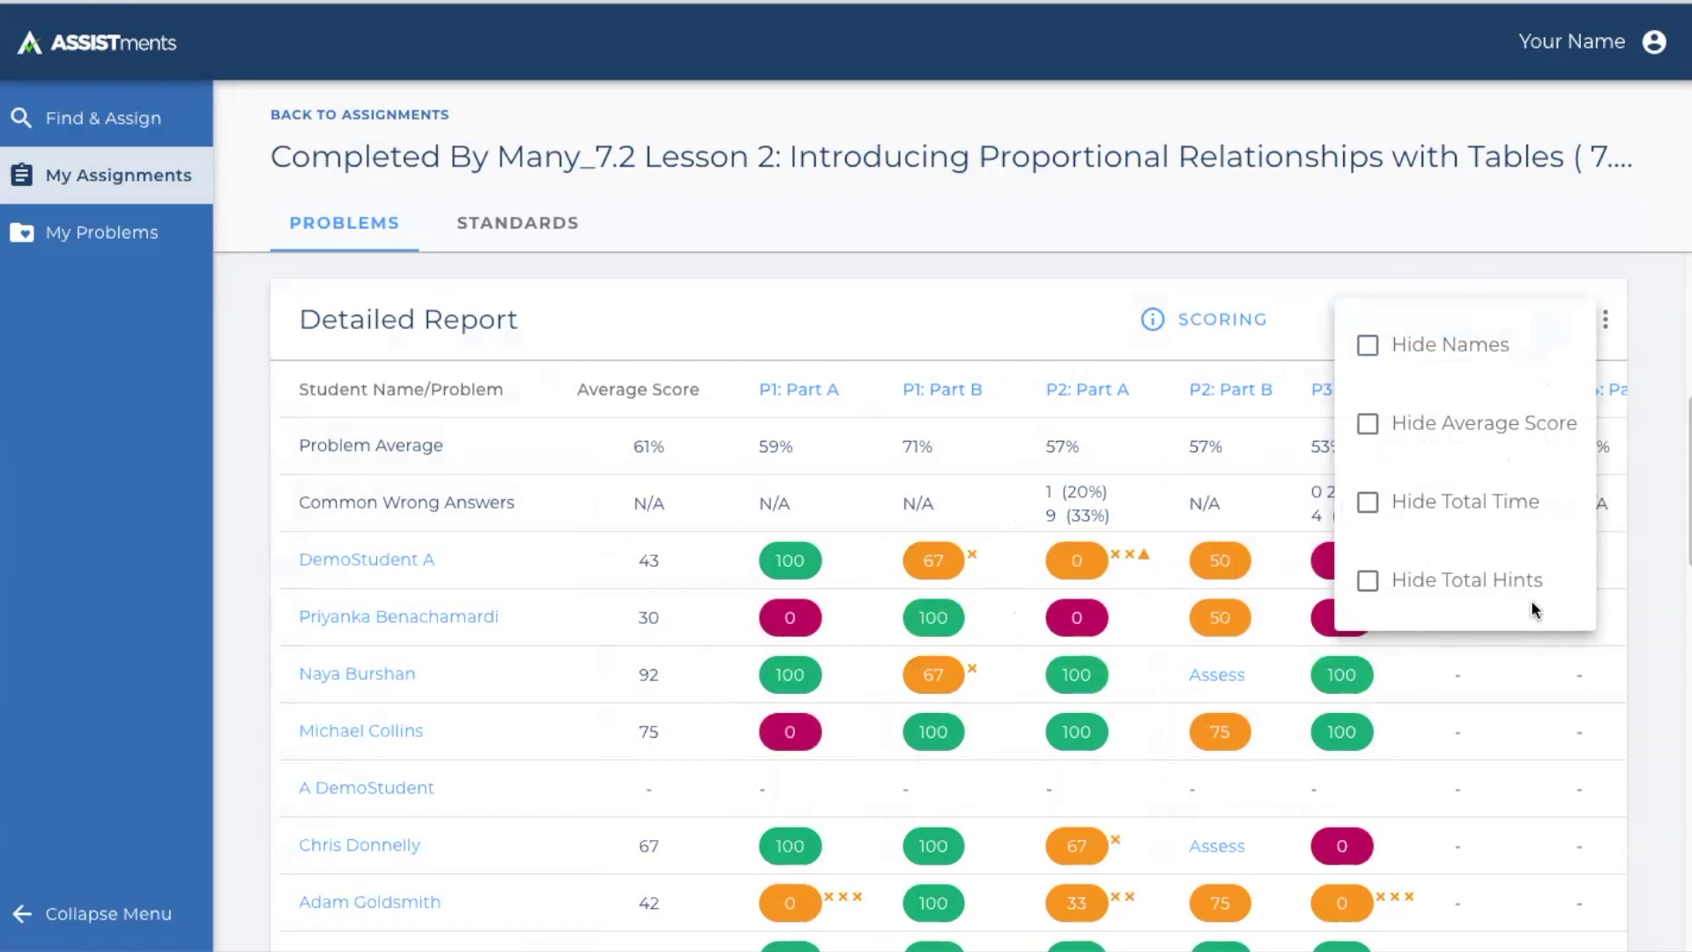
left_click(1547, 267)
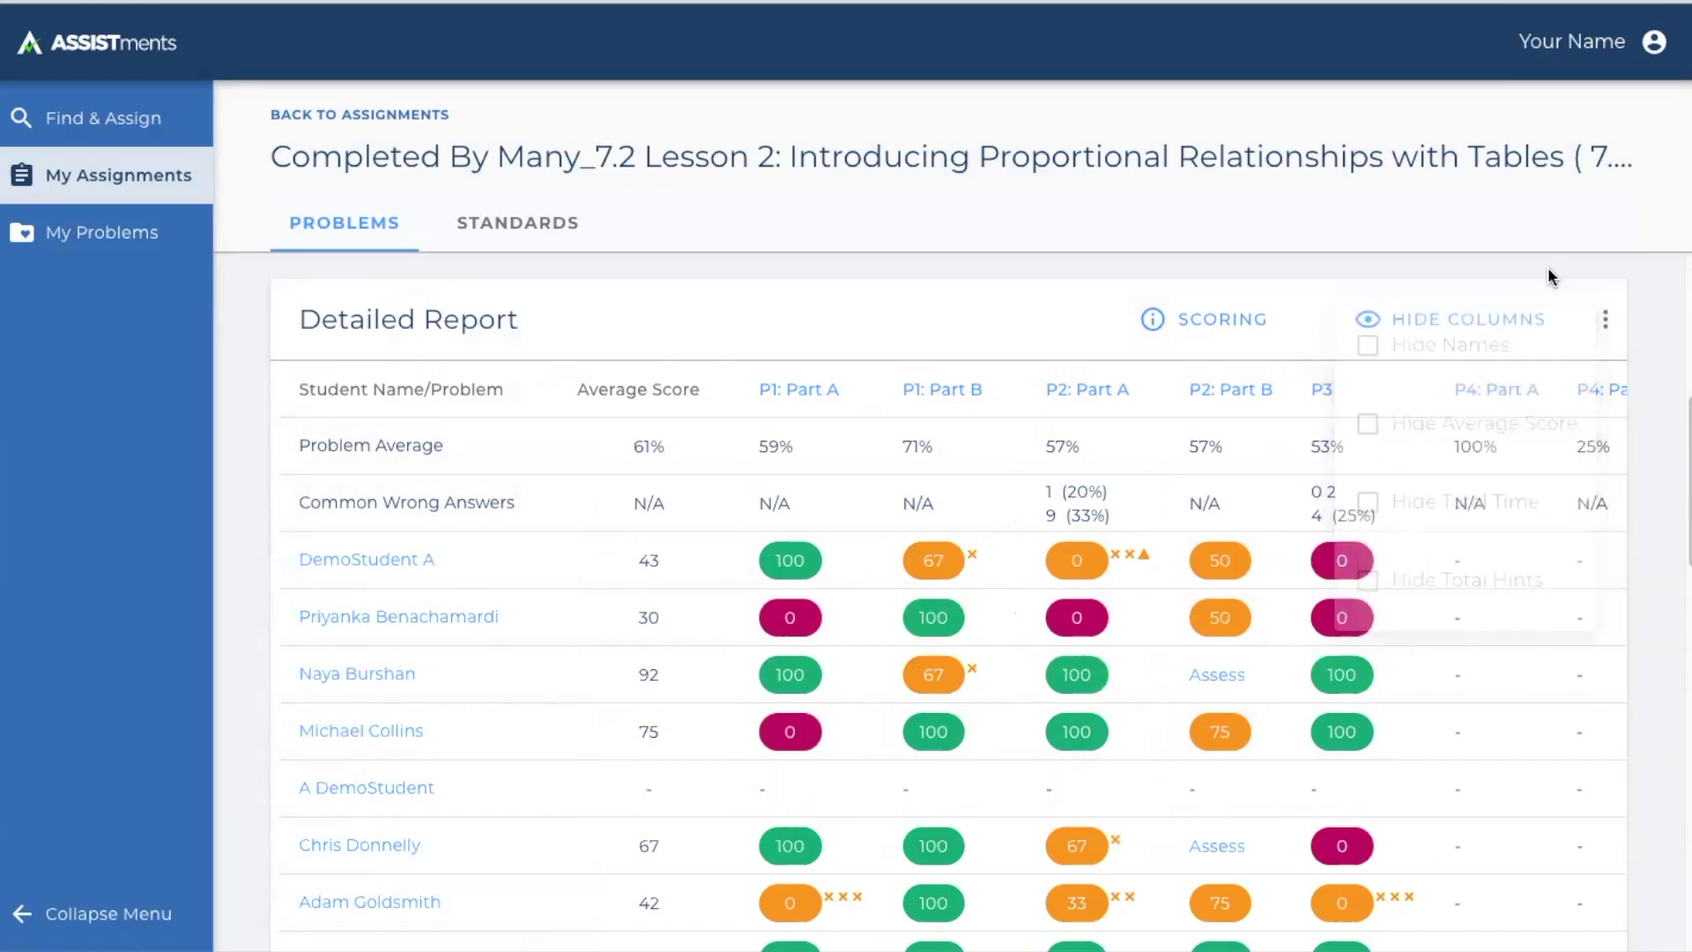